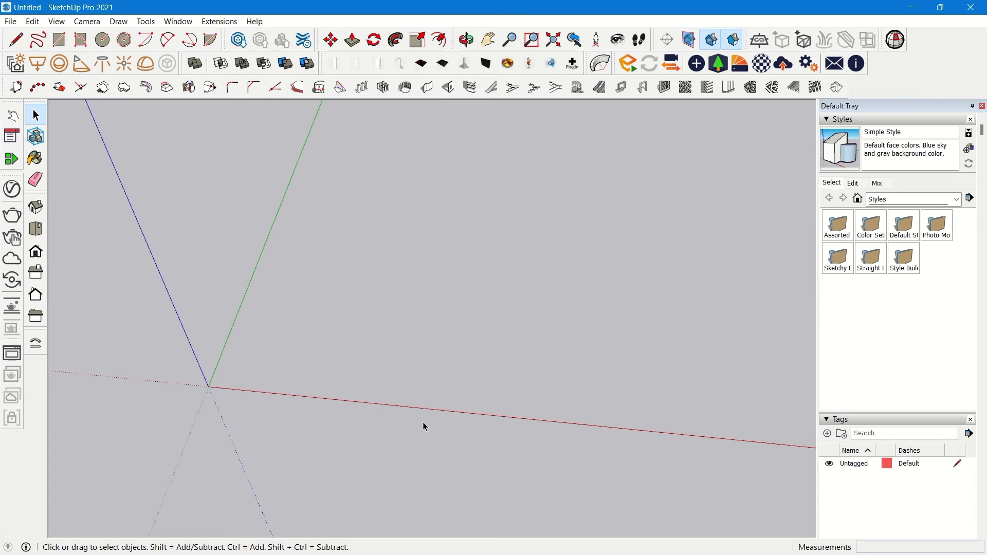
Draw a 2' by 2' rectangle on the ground plane near the origin
middle_click_drag(264, 346, 433, 467)
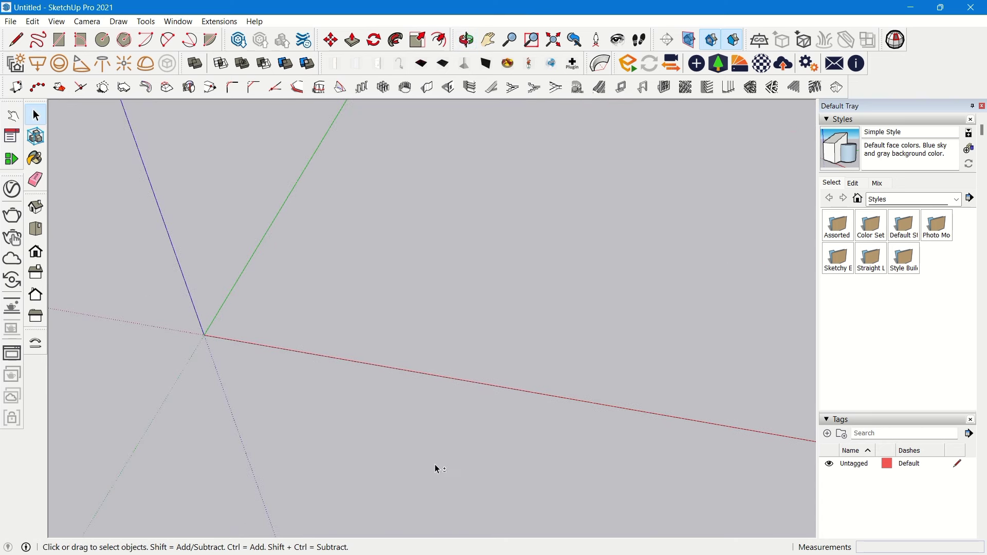
middle_click_drag(317, 298, 358, 351, "shift")
scroll(251, 403, "up", 1)
middle_click_drag(340, 398, 368, 418, "shift")
scroll(368, 418, "up", 3)
mouse_move(365, 354)
middle_mouse_down("shift")
mouse_move(340, 407)
mouse_move(384, 383)
mouse_move(359, 378)
mouse_move(361, 336)
middle_mouse_up("shift")
scroll(382, 290, "down", 4)
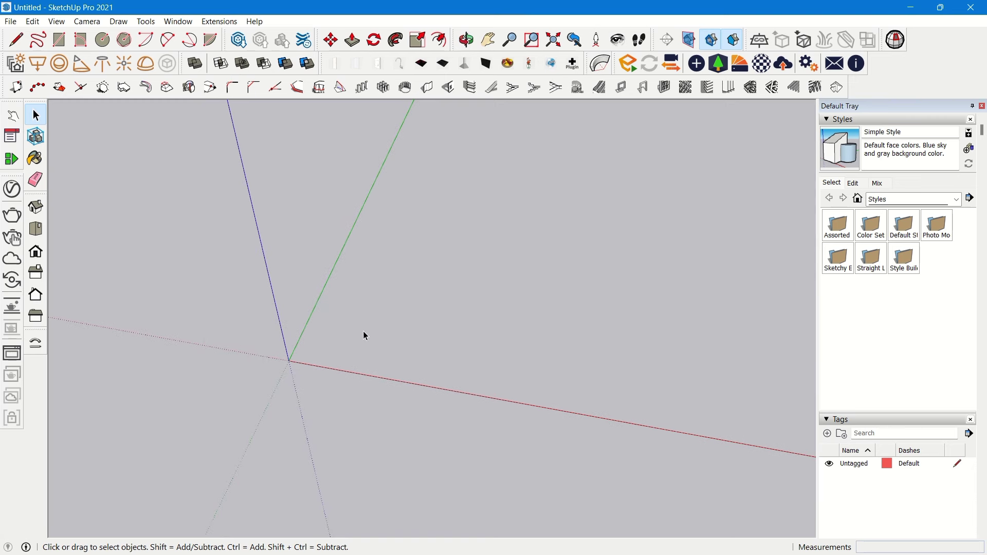
key("e")
key("r")
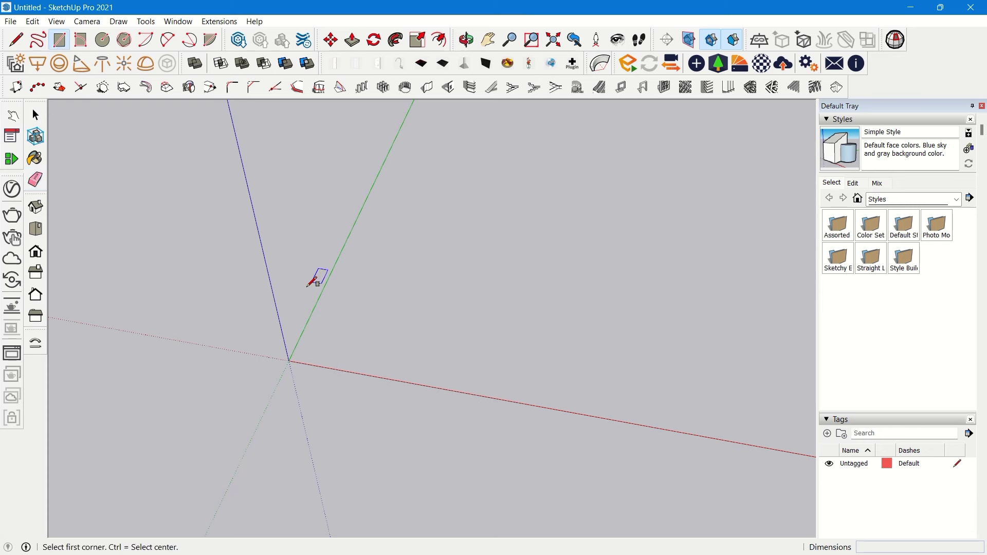
left_click(331, 348)
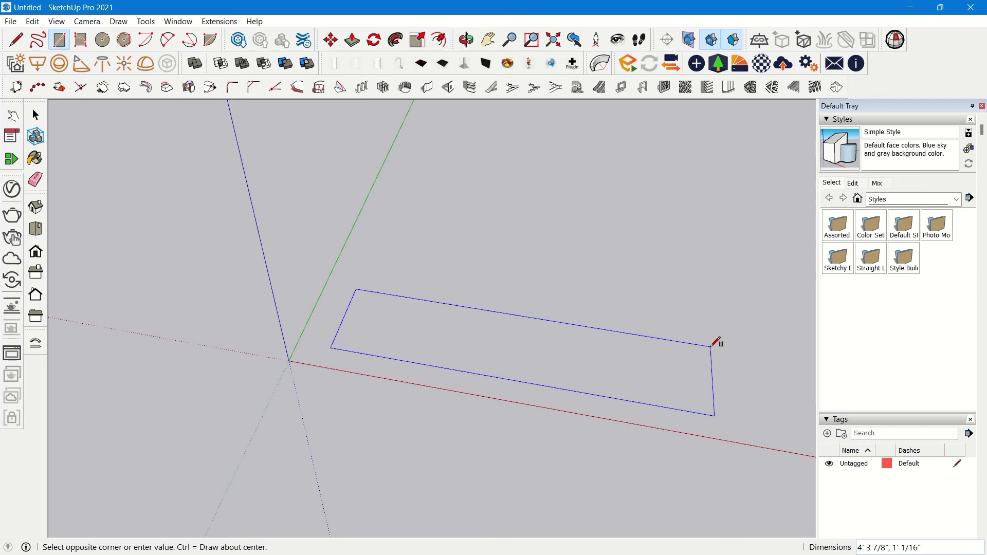
scroll(616, 360, "up", 2)
scroll(373, 332, "up", 3)
scroll(290, 307, "down", 5)
scroll(332, 302, "up", 3)
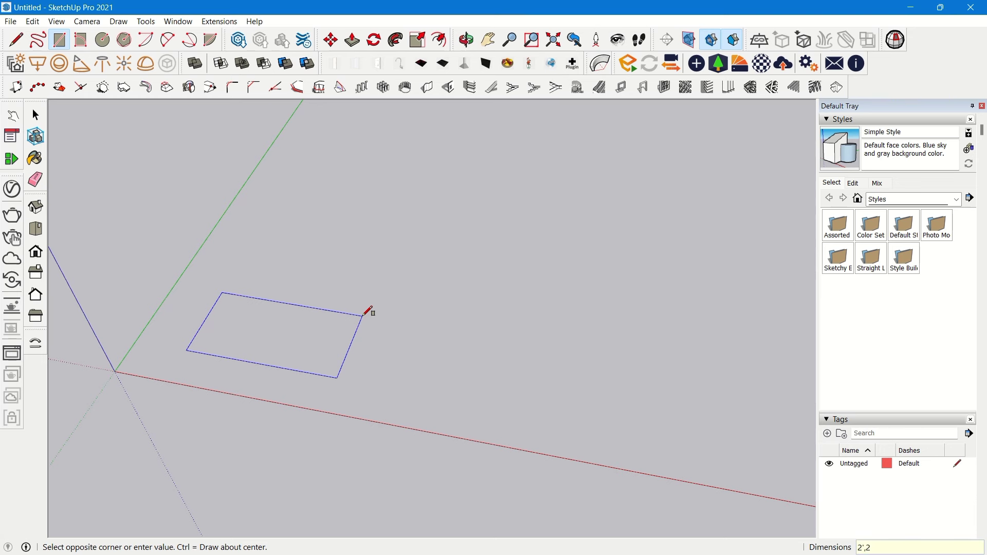
type("'")
key("Return")
key("space")
Group the square face with its edges, place its corner on the origin, and select the face inside the group
scroll(365, 233, "down", 3)
scroll(526, 400, "down", 2)
scroll(441, 304, "up", 3)
middle_click_drag(442, 302, 456, 362, "shift")
double_click(463, 354)
right_click(465, 359)
left_click(507, 202)
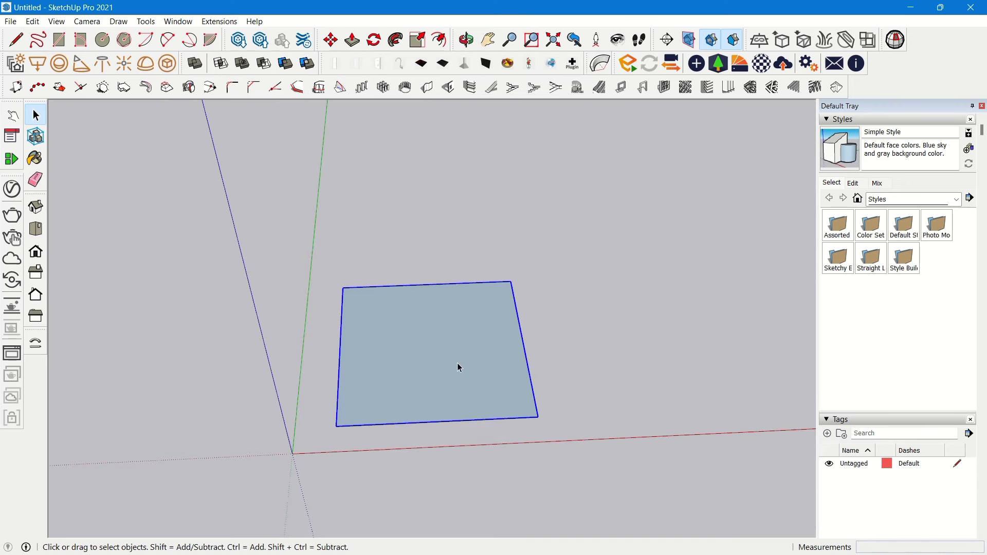
middle_click_drag(473, 329, 317, 360)
left_click(471, 371)
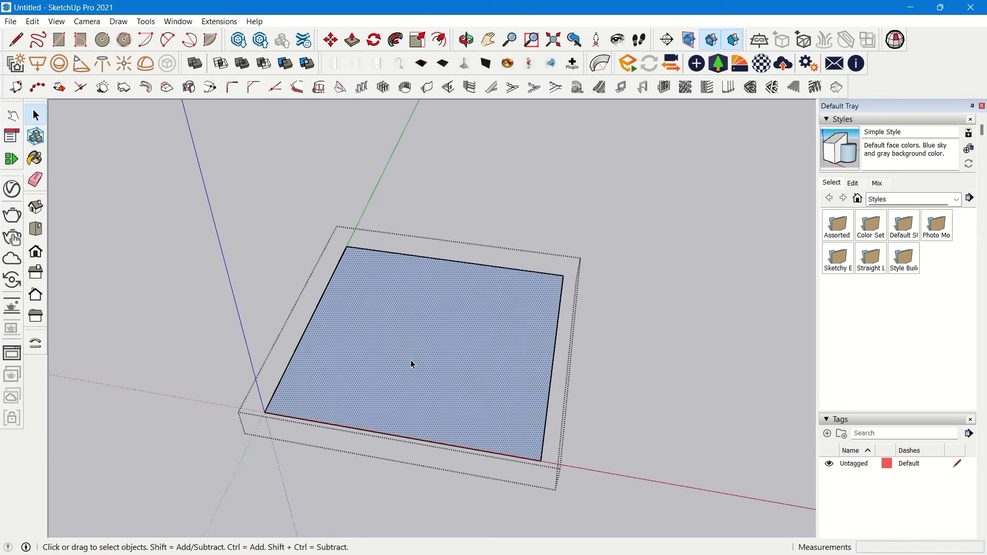
Pull the square face up 3' to form a box
key("p")
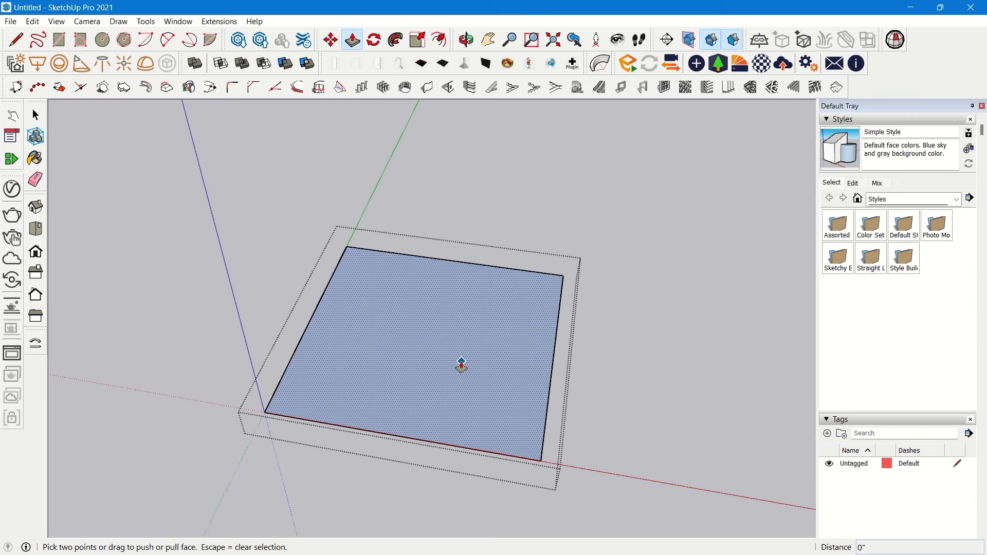
left_click_drag(461, 365, 455, 251)
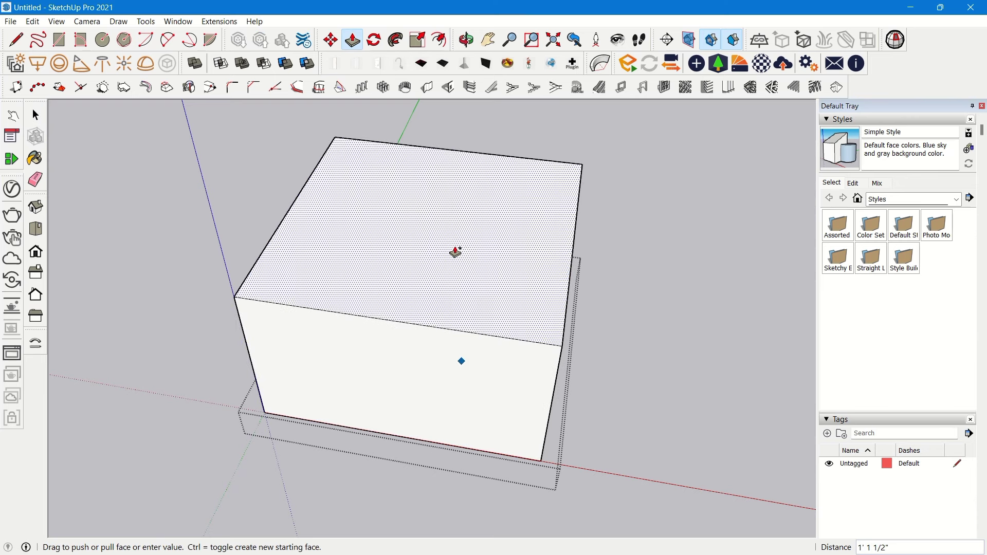
type("3'")
key("Return")
scroll(521, 402, "down", 5)
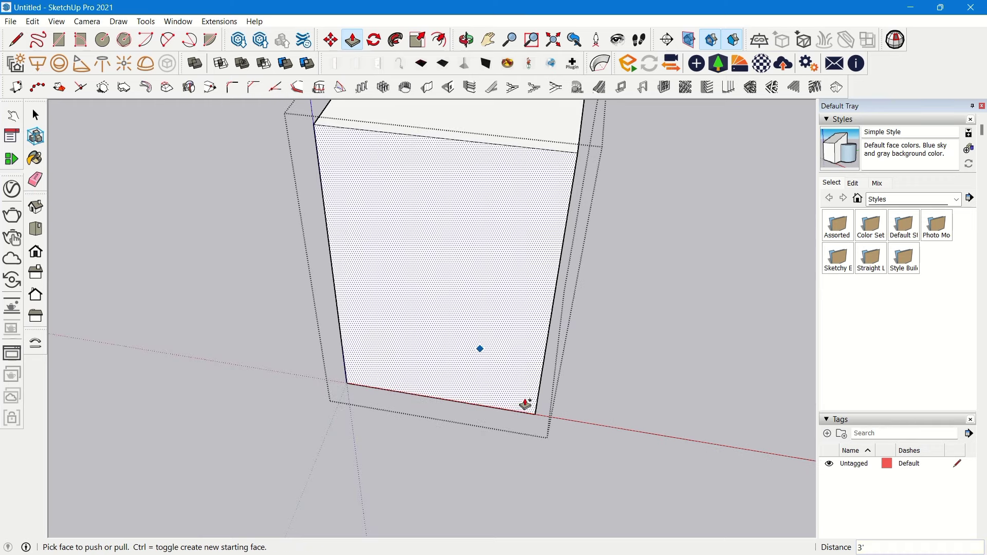
Offset the outline of the box's front face inward by 18 mm inside the group
middle_click_drag(518, 324, 522, 418)
key("space")
double_click(529, 309)
left_click(520, 322)
scroll(523, 398, "up", 3)
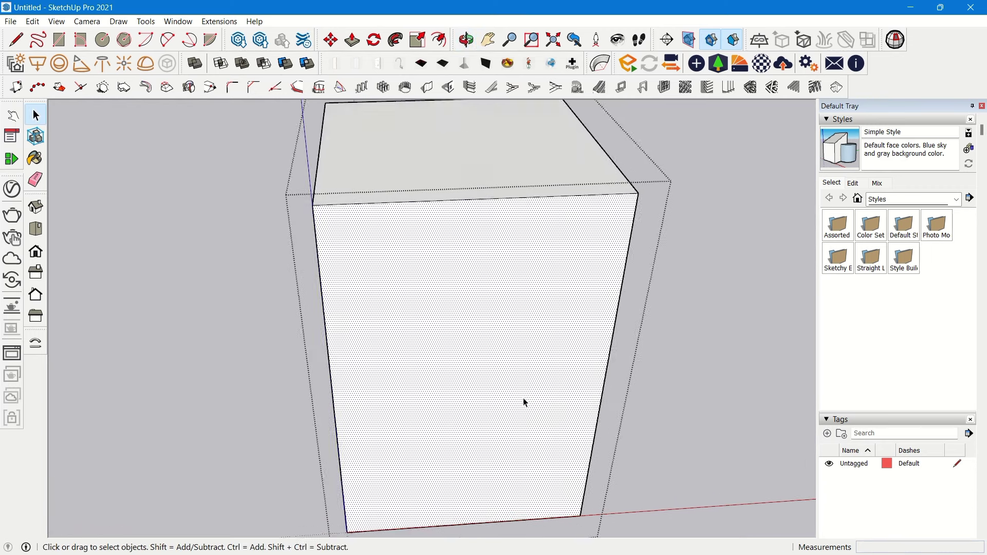
scroll(524, 381, "down", 2)
key("f")
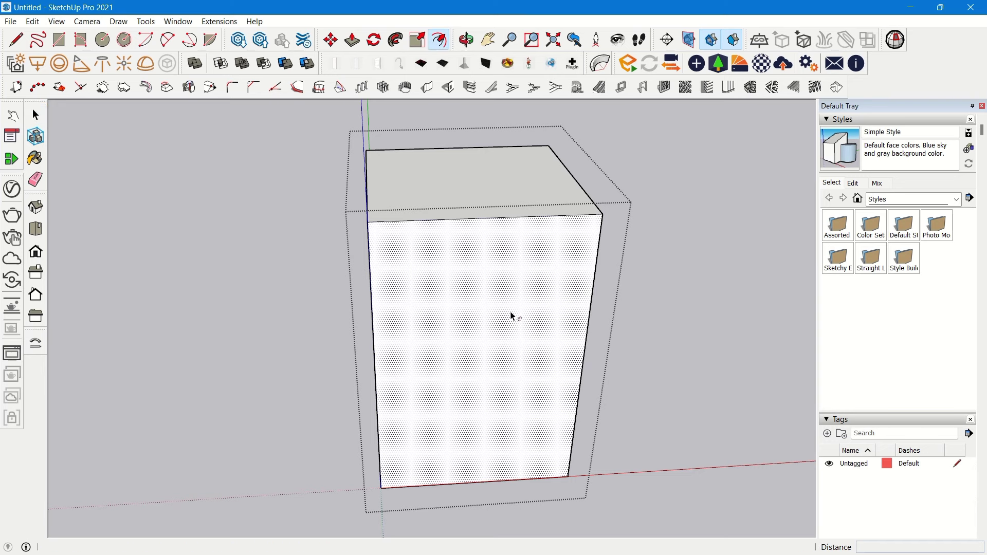
scroll(560, 260, "up", 3)
scroll(481, 279, "down", 3)
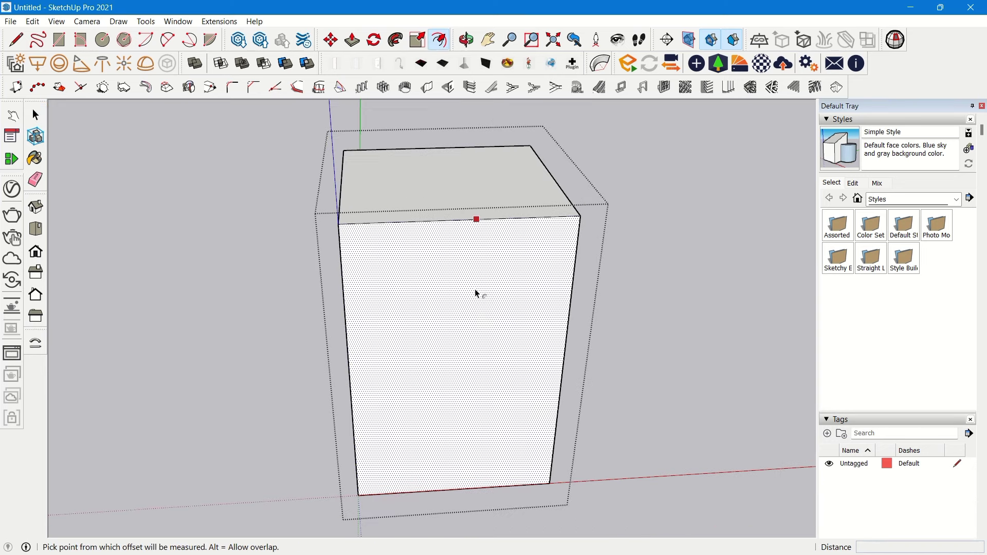
scroll(475, 291, "up", 1)
left_click(481, 302)
left_click(481, 303)
key("ctrl+z")
left_click(497, 291)
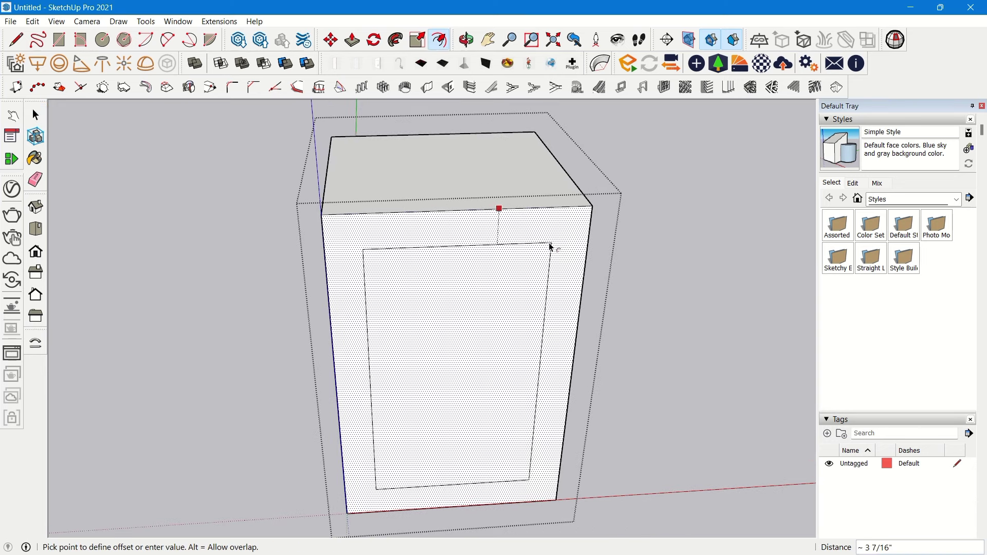
type("18mm")
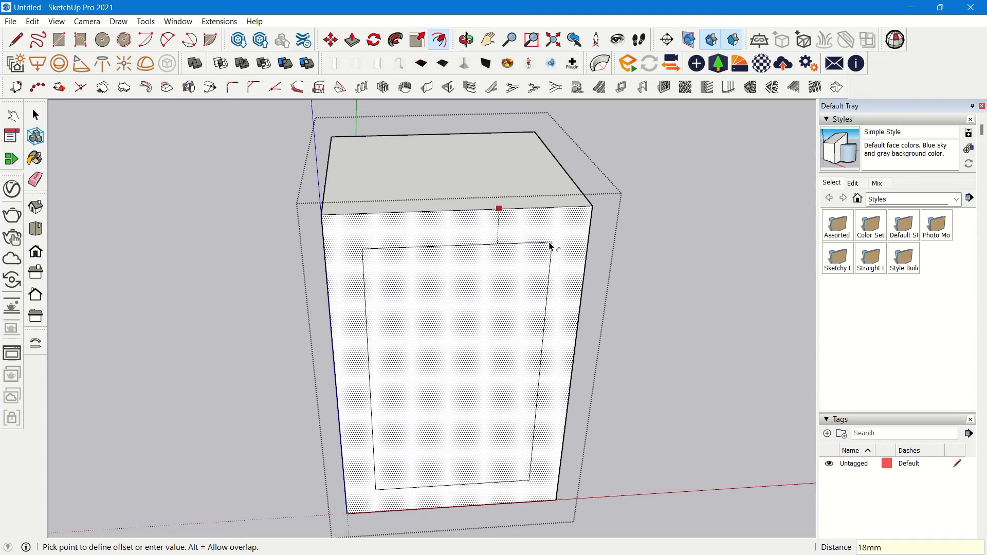
key("Return")
scroll(566, 227, "up", 3)
key("space")
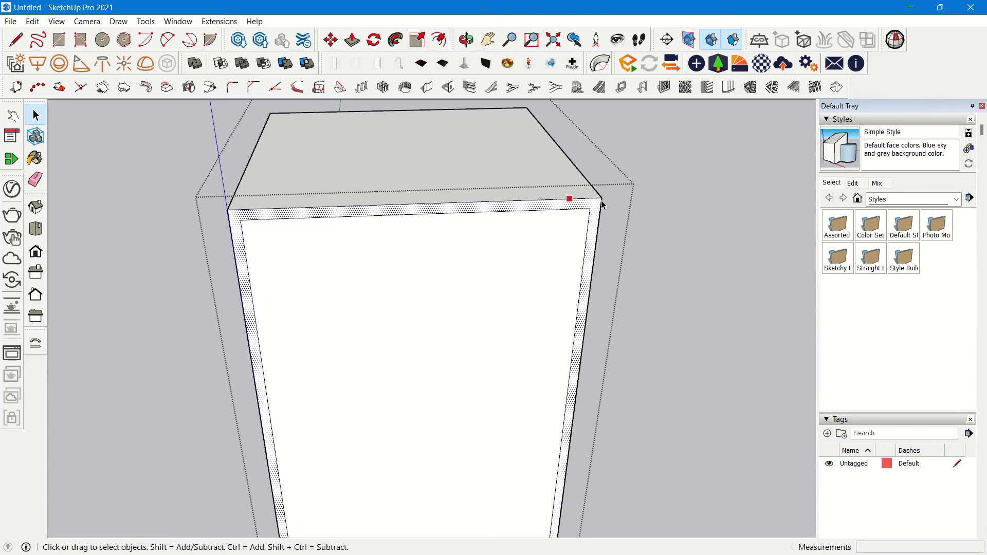
Push the inner front face back 2' through the box to hollow out the cabinet, and leave the group
scroll(597, 145, "down", 2)
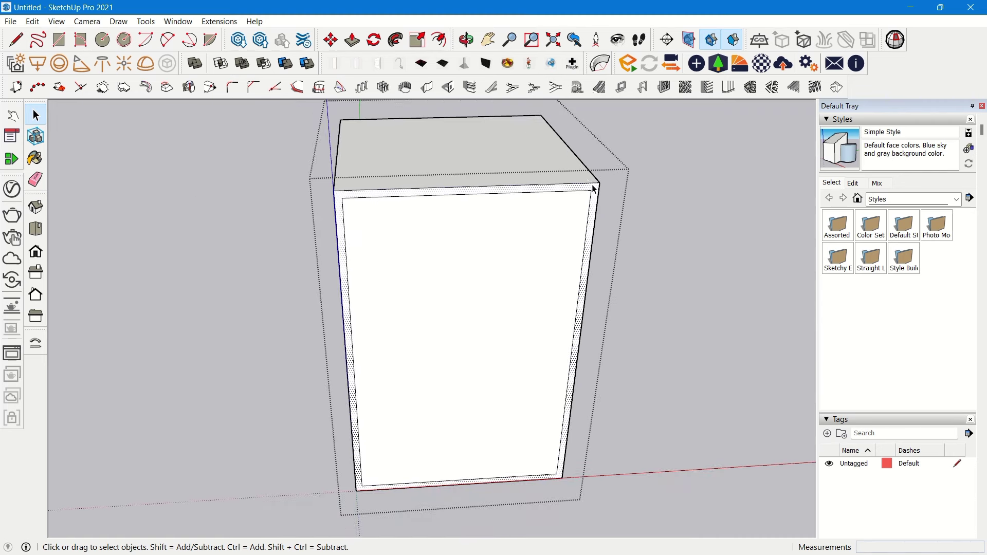
scroll(592, 191, "up", 3)
scroll(590, 194, "down", 4)
left_click(498, 355)
scroll(495, 354, "up", 1)
key("p")
scroll(491, 376, "up", 2)
left_click(487, 365)
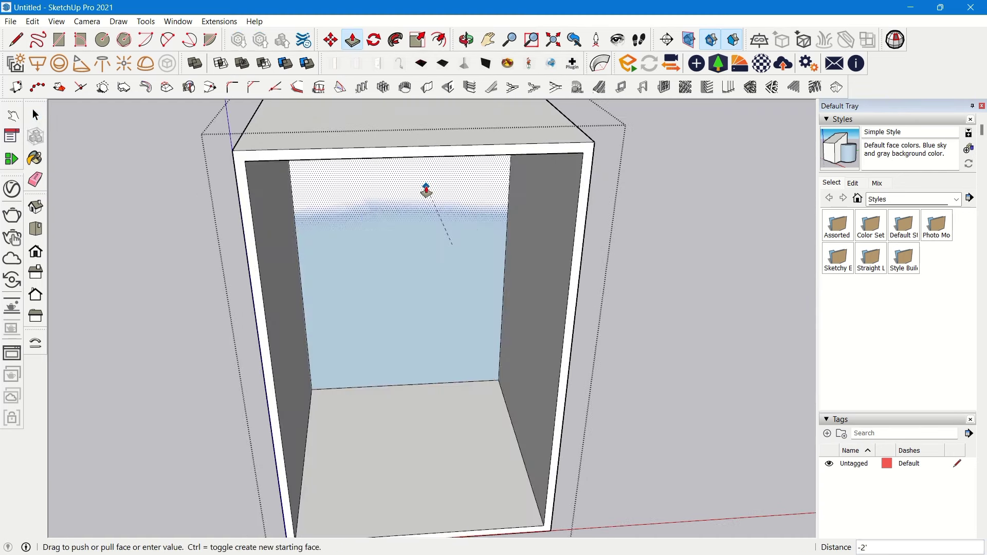
left_click(426, 187)
scroll(430, 235, "down", 2)
key("space")
left_click(427, 300)
middle_click_drag(427, 300, 363, 395)
scroll(328, 452, "up", 6)
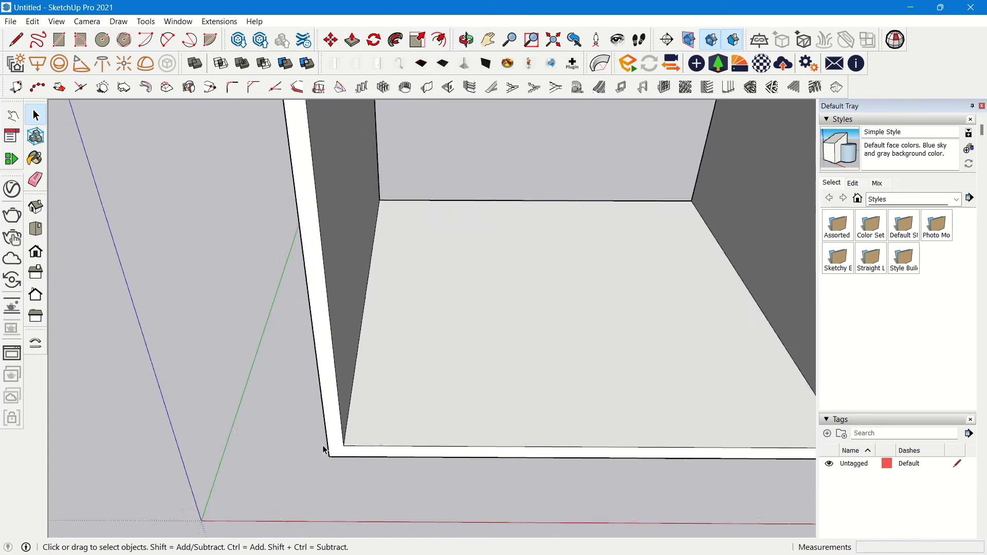
scroll(325, 451, "down", 6)
Try to draw a rectangle over the cabinet's open back while editing the cabinet group
middle_click_drag(353, 413, 425, 255)
middle_click_drag(283, 468, 293, 246)
triple_click(384, 220)
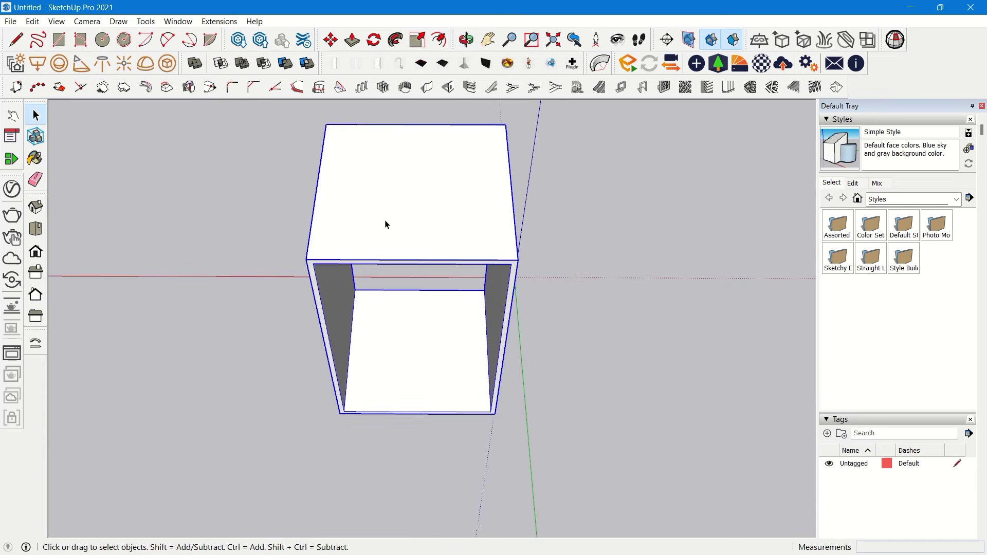
scroll(371, 259, "up", 4)
double_click(361, 243)
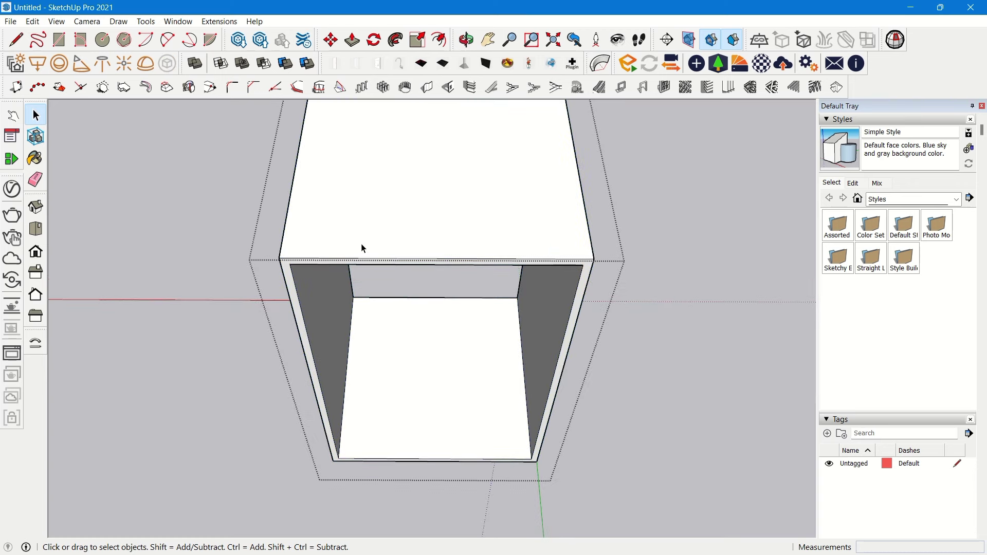
key("r")
left_click(279, 257)
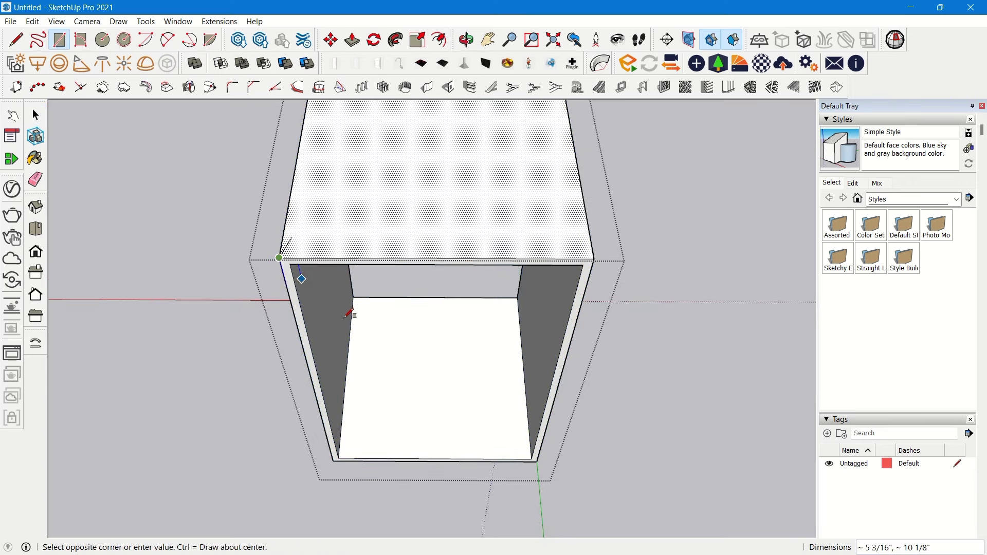
scroll(537, 459, "up", 3)
left_click(537, 458)
middle_click_drag(524, 440, 513, 324)
scroll(513, 324, "down", 3)
middle_click_drag(484, 281, 458, 335)
scroll(459, 335, "up", 1)
key("space")
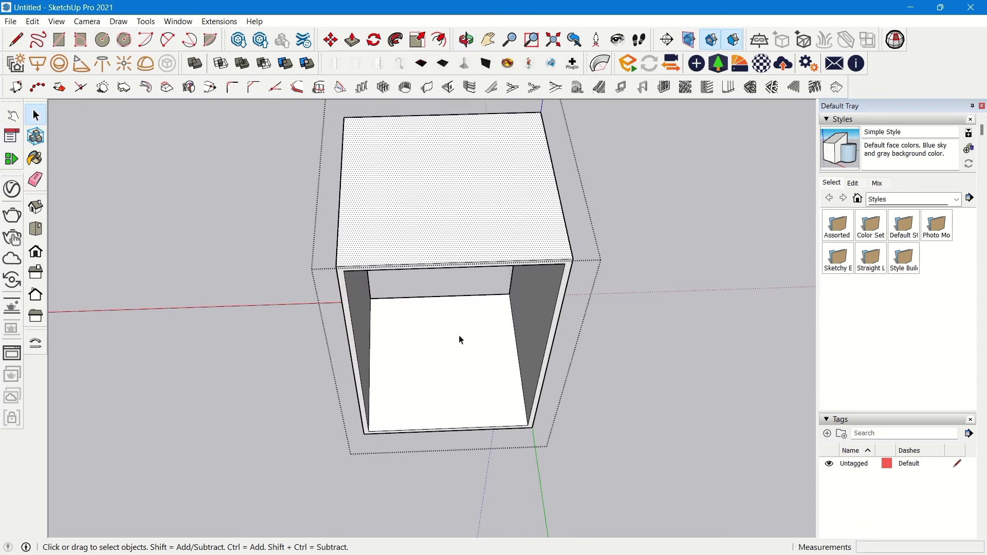
left_click(591, 164)
Try a rectangle across the cabinet's open back outside the group and undo it
key("r")
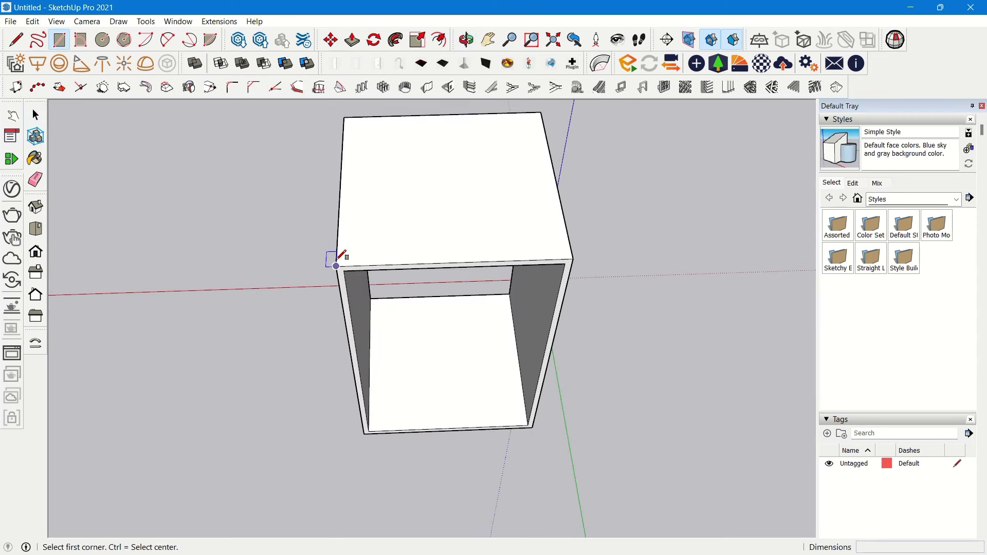
left_click(340, 267)
scroll(540, 426, "up", 3)
left_click(540, 431)
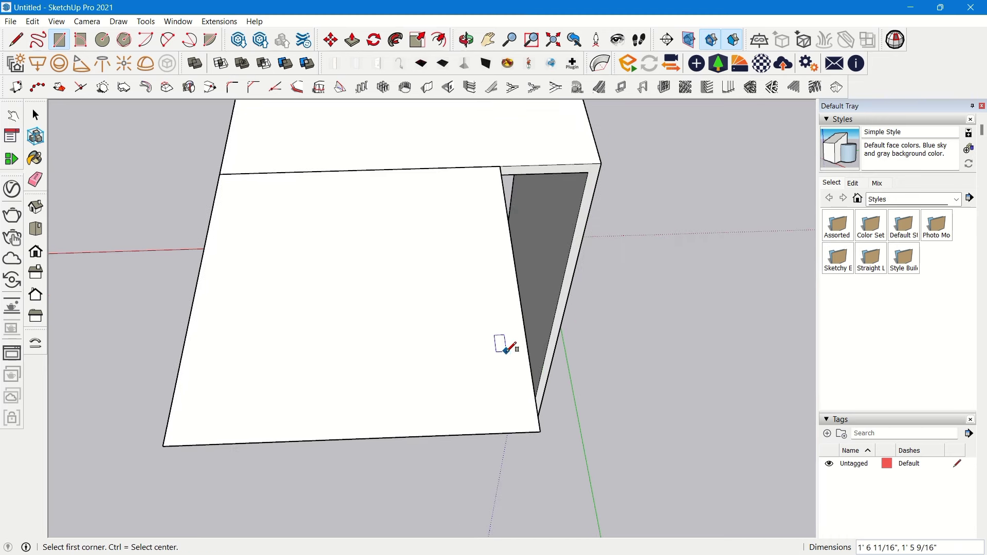
scroll(504, 353, "down", 2)
middle_click_drag(504, 353, 507, 303)
key("ctrl+z")
Draw a rectangle from corner to corner over the cabinet's open back and group it with its edges
left_click(295, 236)
middle_click_drag(523, 474, 506, 401)
left_click(548, 468)
key("space")
double_click(485, 342)
key("ctrl+g")
Pull the back panel's face outward 18 mm to give the panel thickness
double_click(484, 342)
key("p")
left_click(509, 339)
type("18")
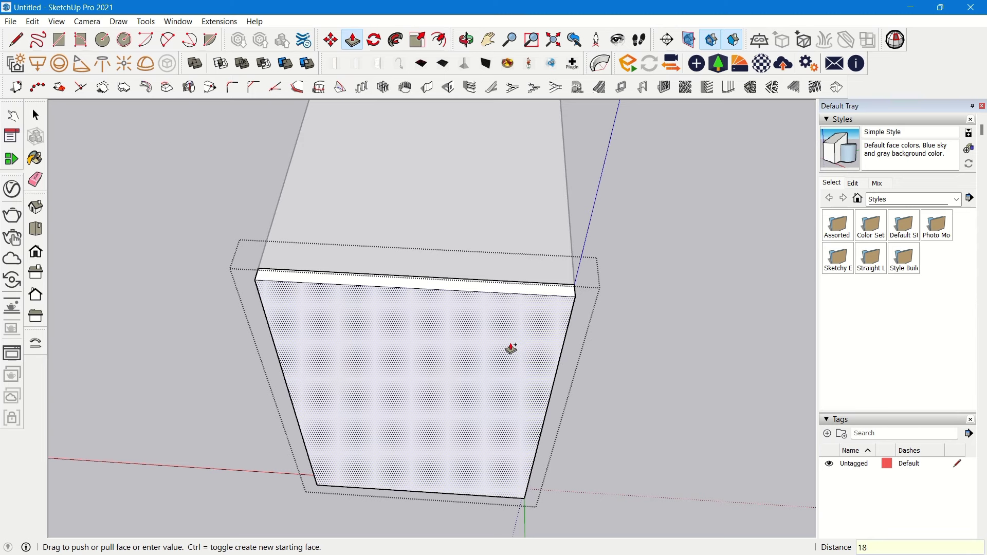
type("mm")
key("Return")
key("space")
Copy the back panel by its top corner and place the copy beside the cabinet, clear of its open front
middle_click_drag(602, 339, 555, 209)
scroll(391, 297, "up", 3)
left_click(392, 297)
scroll(394, 297, "up", 1)
middle_click_drag(464, 286, 443, 273)
key("m")
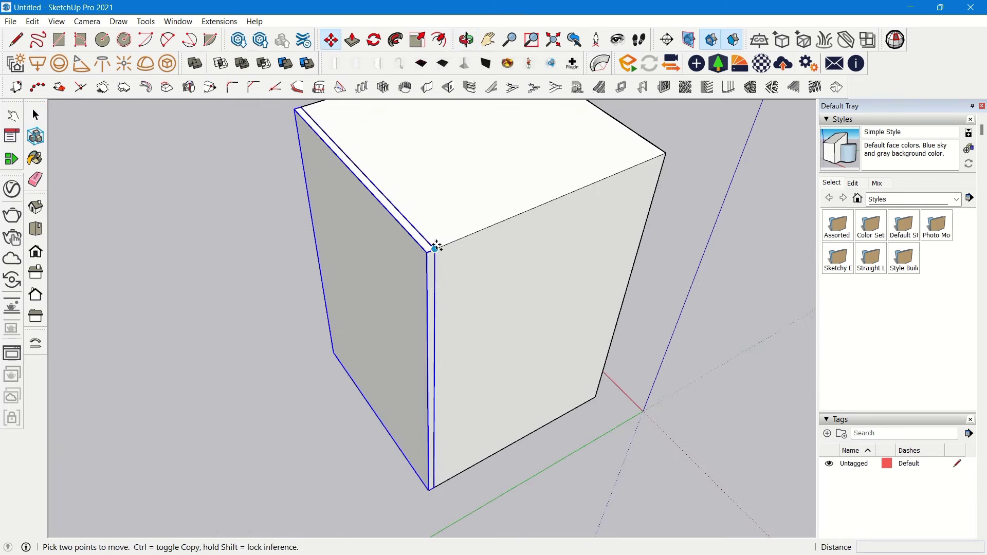
left_click(436, 247)
key("ctrl")
middle_click_drag(668, 208, 332, 288)
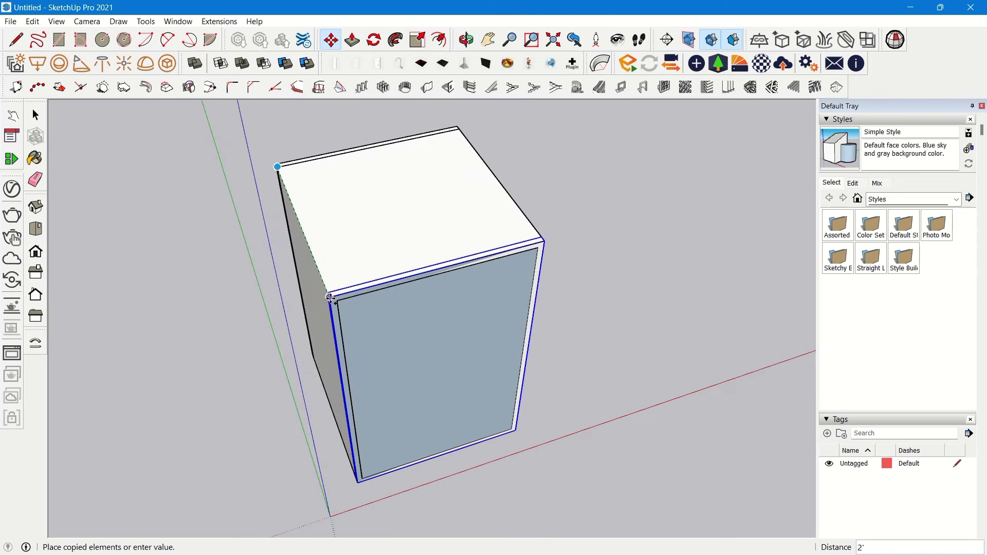
scroll(331, 298, "down", 2)
left_click(589, 243)
key("space")
left_click(595, 227)
Make a nested group from the cabinet's inside bottom face and its edges
middle_click_drag(630, 302, 572, 288)
scroll(436, 298, "up", 3)
middle_click_drag(280, 297, 425, 297)
scroll(436, 254, "down", 2)
scroll(441, 256, "up", 3)
double_click(427, 443)
left_click(433, 430)
scroll(444, 387, "up", 2)
scroll(427, 433, "up", 2)
middle_click_drag(426, 428, 471, 359)
scroll(471, 293, "down", 2)
scroll(405, 375, "up", 4)
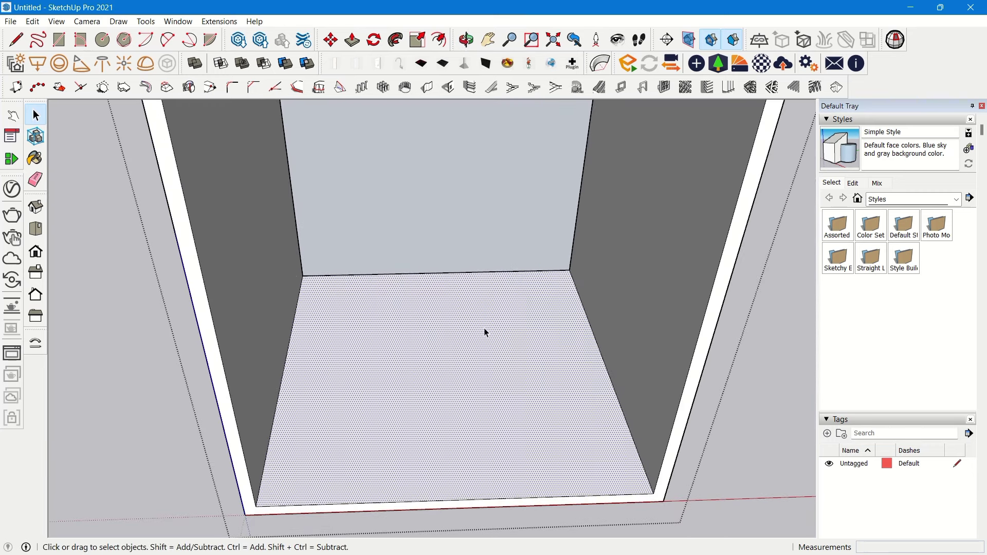
scroll(292, 267, "down", 2)
scroll(461, 366, "up", 1)
double_click(463, 366)
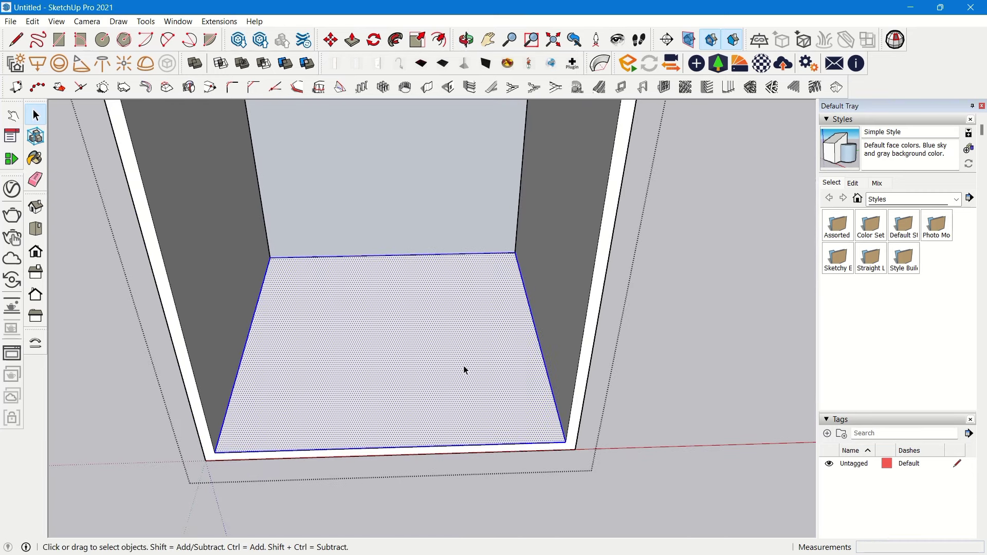
right_click(463, 337)
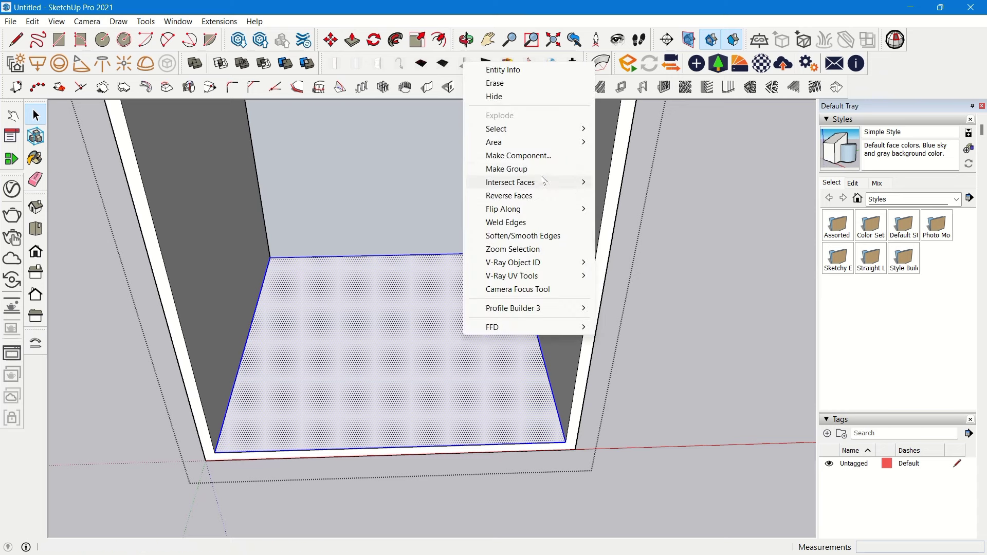
left_click(537, 170)
Copy the grouped bottom face straight up about 1' 5 5/16" to form a shelf at mid-height
key("m")
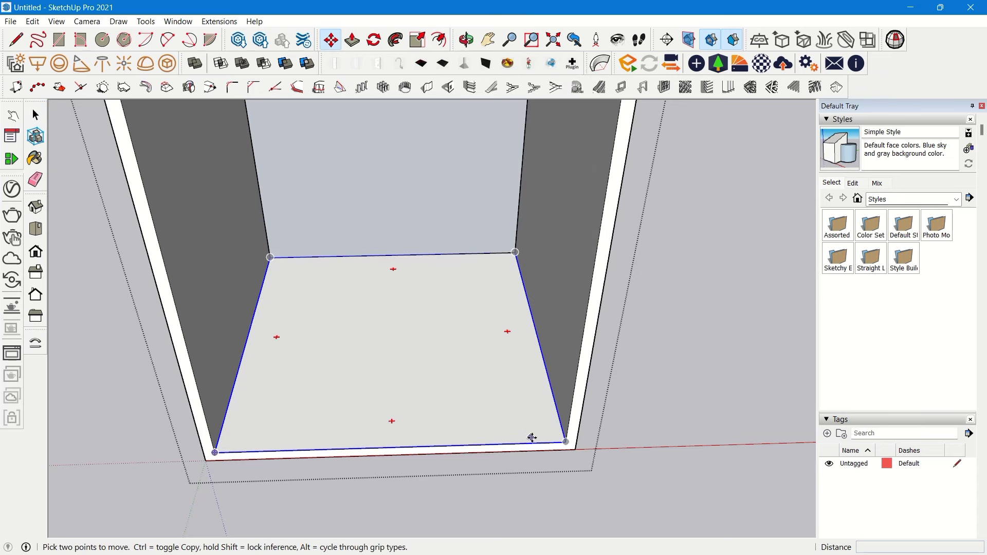
key("ctrl")
left_click(567, 442)
scroll(568, 411, "down", 2)
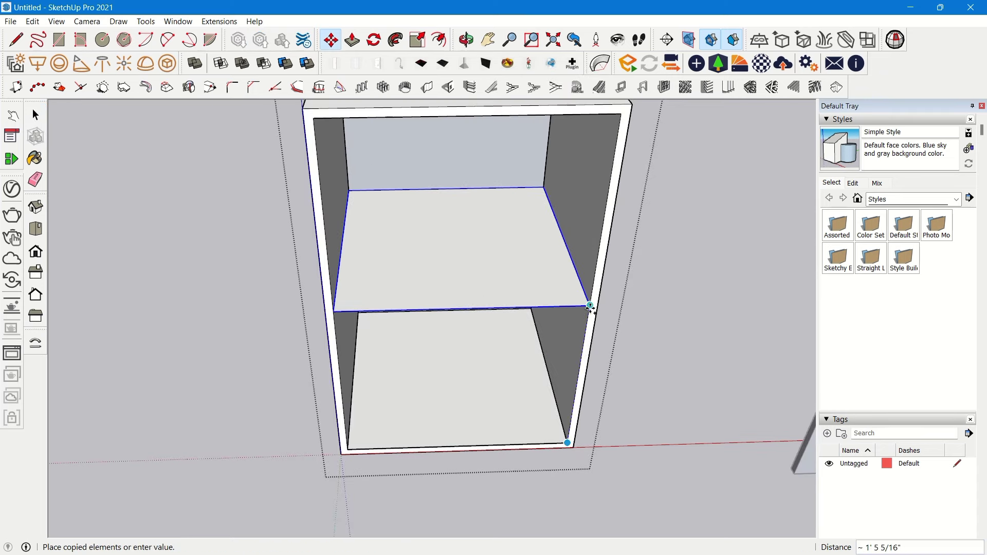
left_click(589, 306)
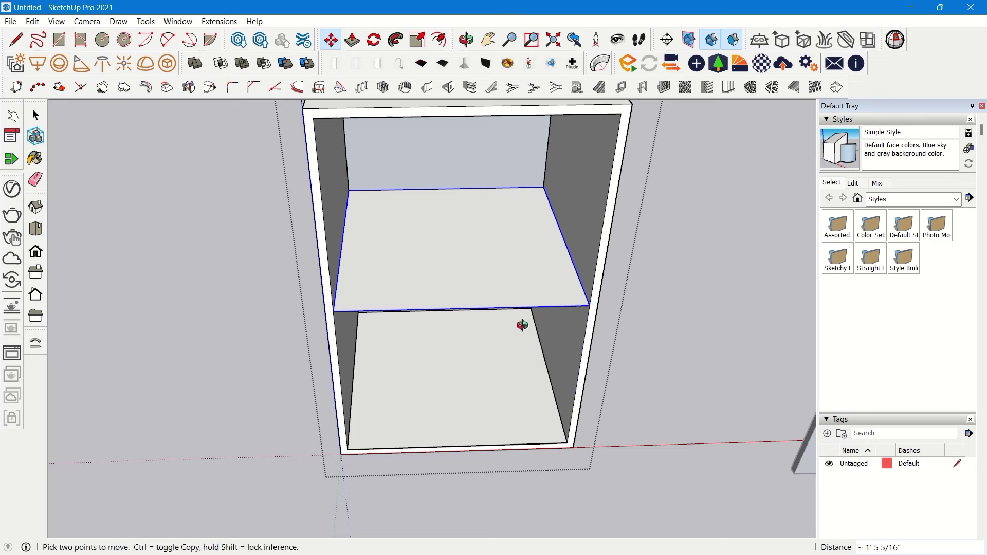
key("space")
Extrude the mid-height shelf face downward 18 mm to give the shelf its thickness
scroll(522, 245, "up", 5)
key("p")
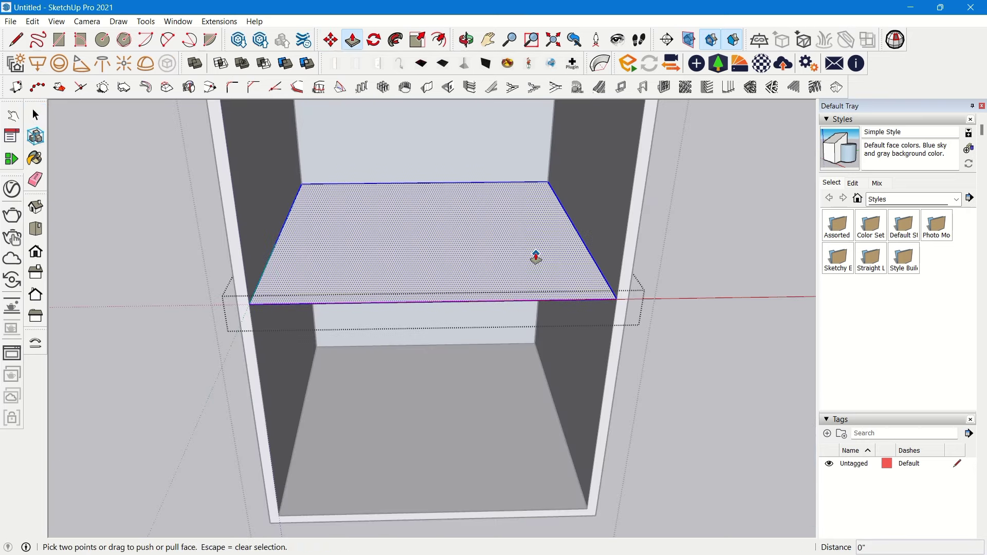
scroll(539, 273, "up", 3)
left_click(541, 282)
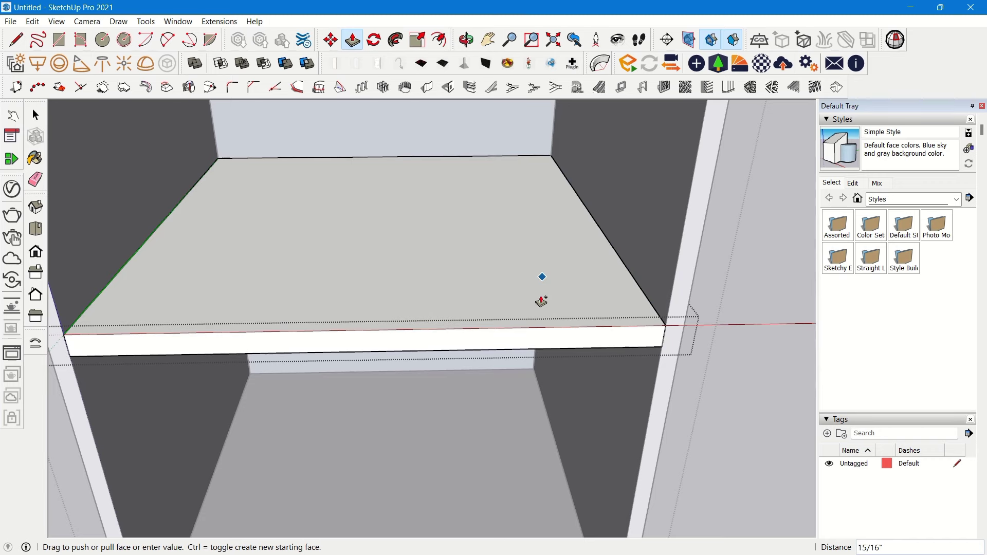
type("18mm")
key("Return")
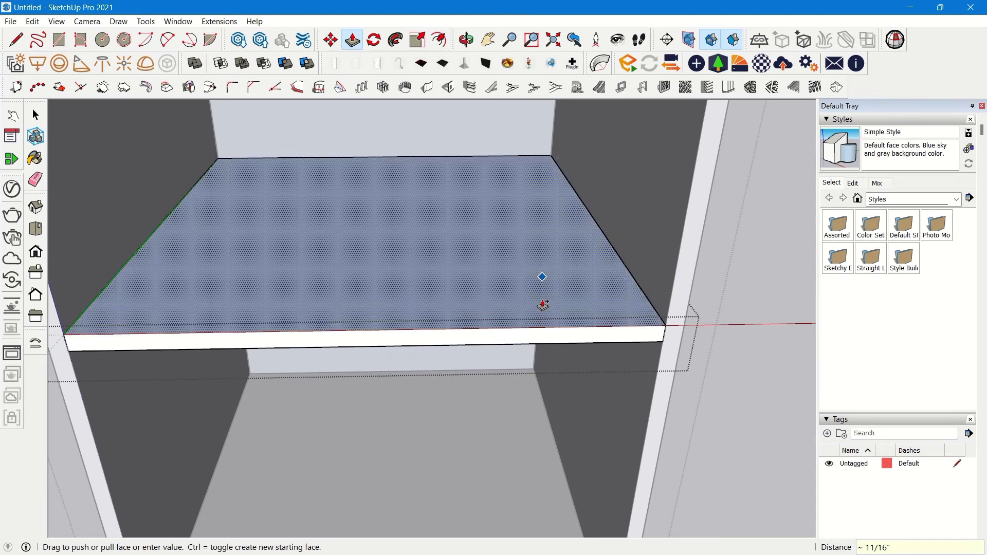
key("space")
key("Escape")
Measure the clear height between the underside of the cabinet's top panel and the shelf
scroll(539, 307, "down", 5)
middle_click_drag(540, 307, 451, 326)
left_click_drag(451, 325, 455, 218)
key("space")
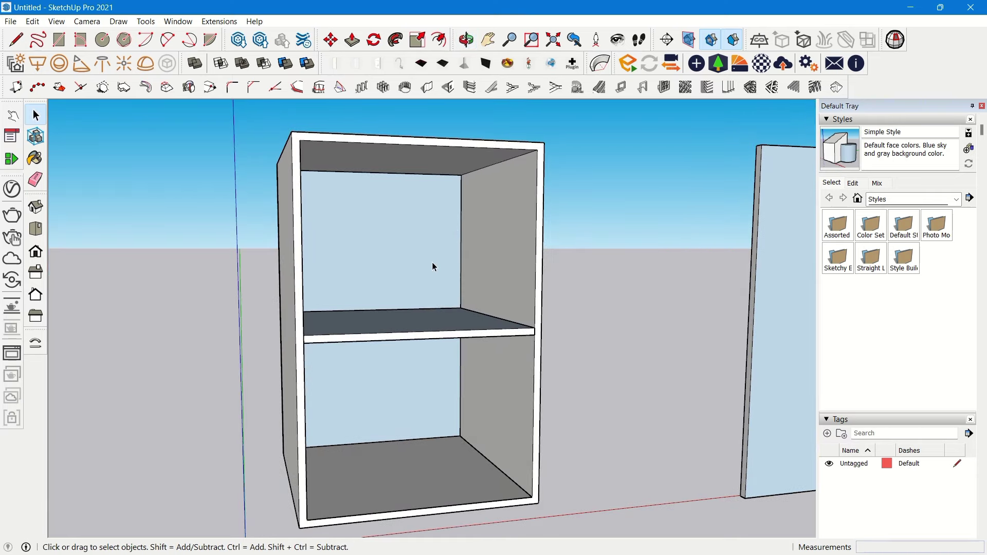
key("t")
scroll(429, 205, "up", 2)
left_click(426, 128)
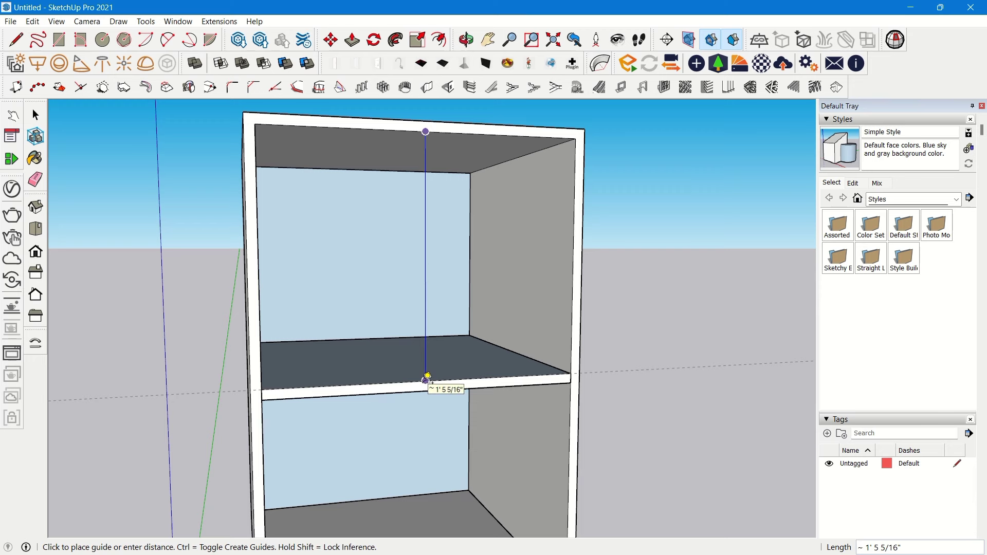
key("space")
Examine the separate door panel and the cabinet's open compartments from several angles
scroll(436, 220, "down", 3)
middle_click_drag(462, 224, 691, 220)
middle_click_drag(529, 383, 447, 296)
scroll(348, 279, "up", 3)
scroll(349, 279, "up", 3)
scroll(454, 298, "down", 2)
middle_click_drag(659, 324, 492, 220, "shift")
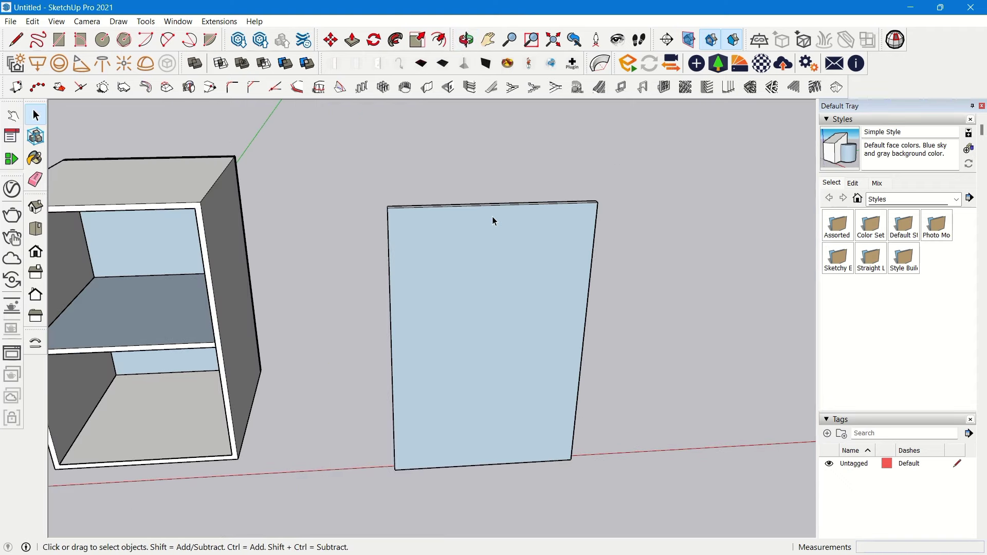
left_click(495, 209)
middle_click_drag(325, 324, 362, 339)
scroll(361, 339, "up", 2)
scroll(361, 339, "down", 5)
middle_click_drag(423, 332, 433, 242)
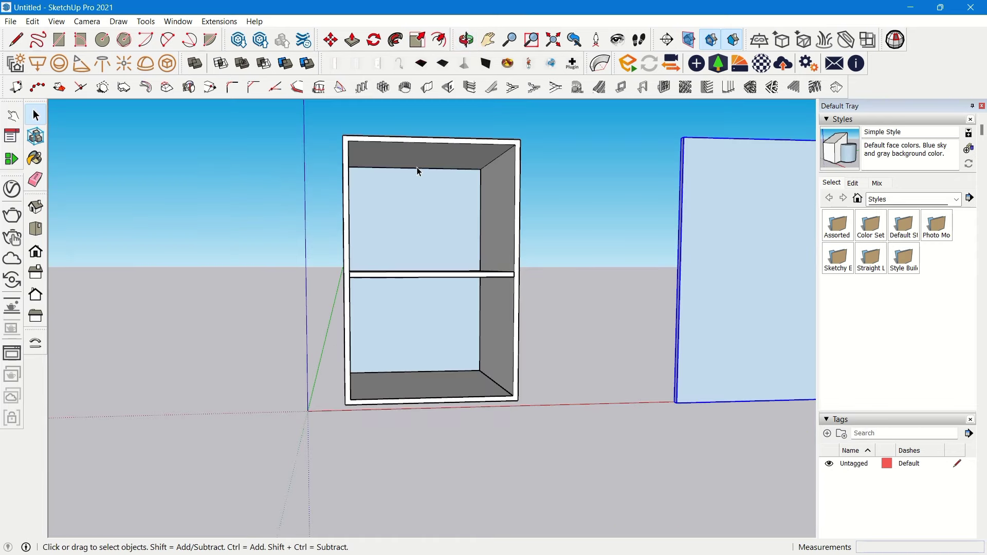
Open the nested bottom face group and draw a centre line from its front edge's midpoint to the back edge
middle_click_drag(417, 161, 451, 458)
scroll(399, 362, "up", 2)
double_click(452, 451)
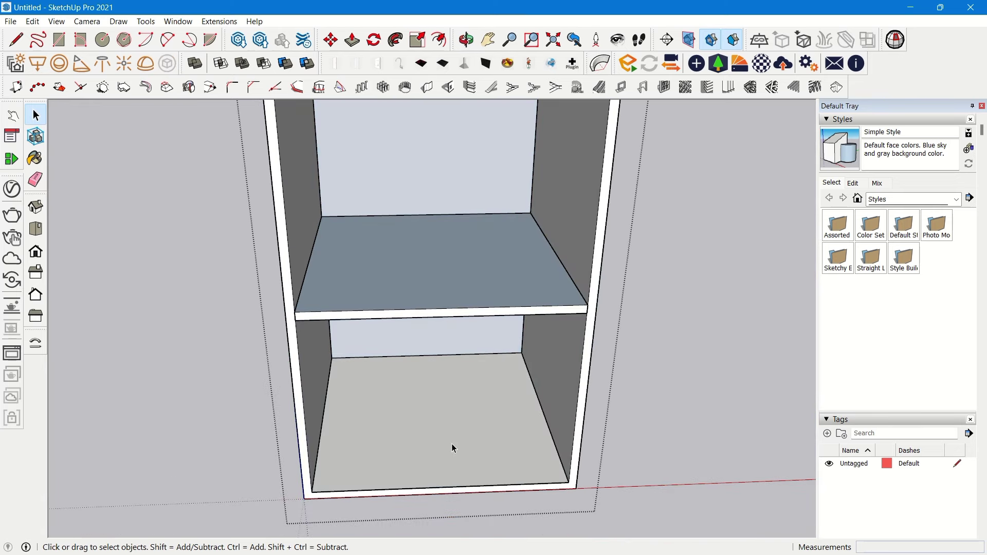
left_click(447, 443)
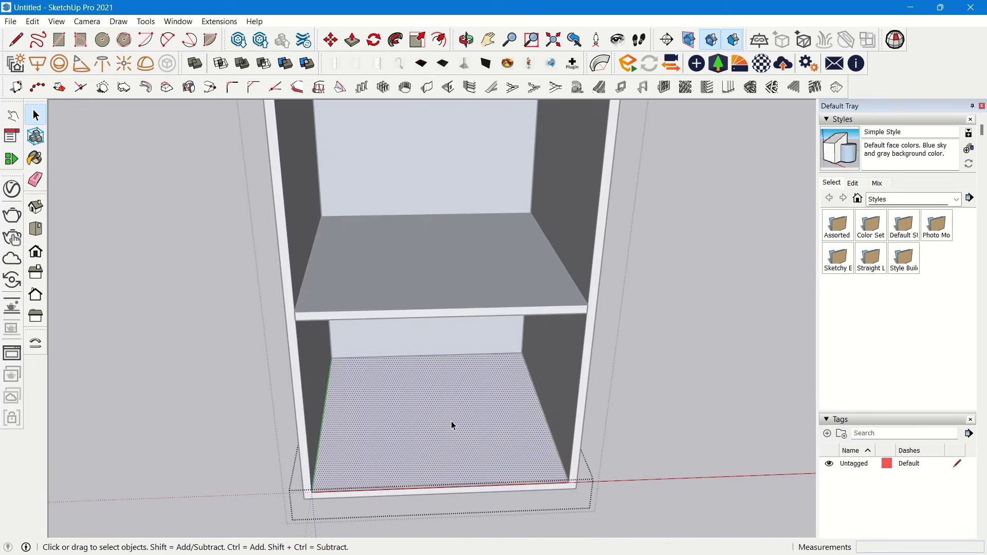
scroll(451, 421, "up", 2)
key("l")
left_click(439, 505)
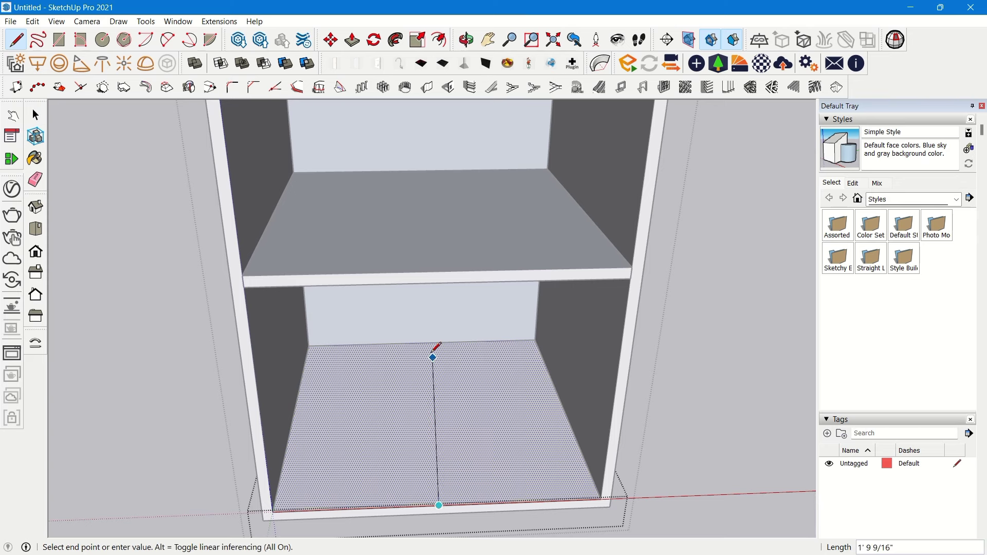
left_click(423, 343)
key("space")
scroll(424, 469, "up", 3)
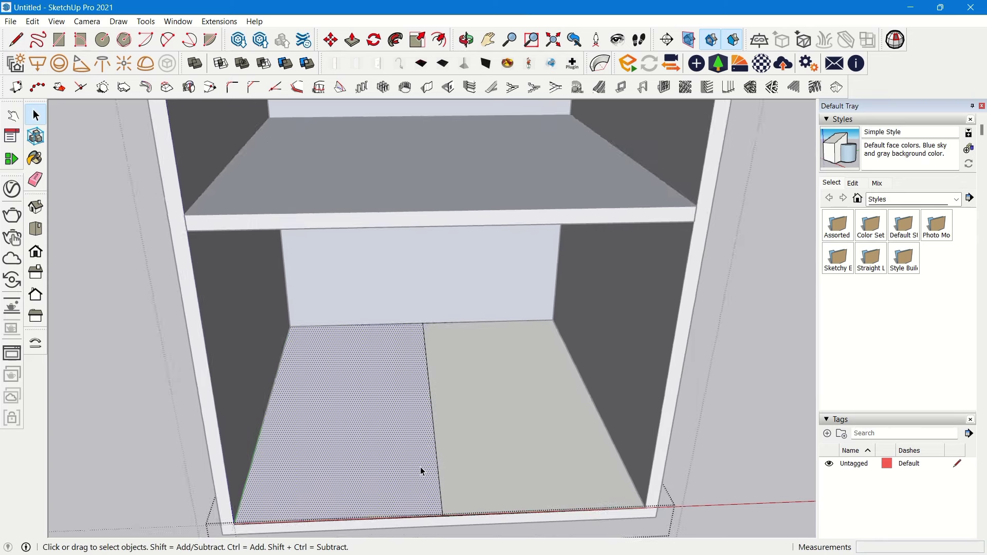
key("t")
scroll(438, 409, "up", 3)
left_click(437, 411)
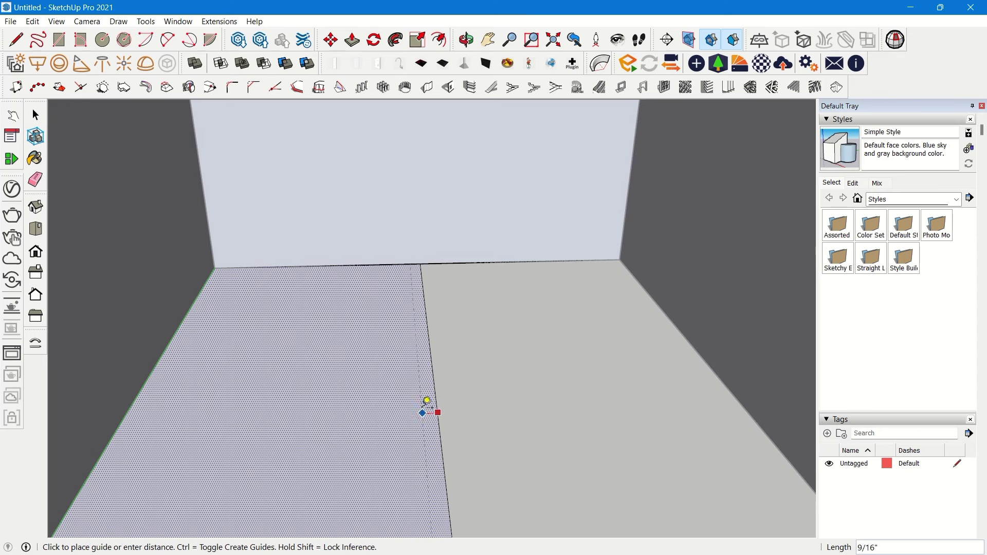
scroll(432, 403, "up", 3)
scroll(432, 400, "up", 1)
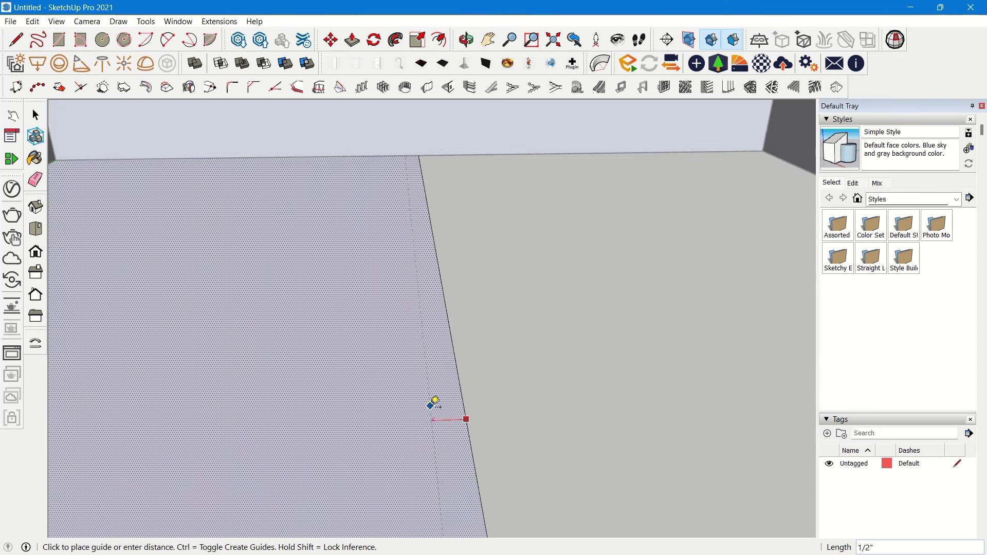
scroll(434, 405, "down", 5)
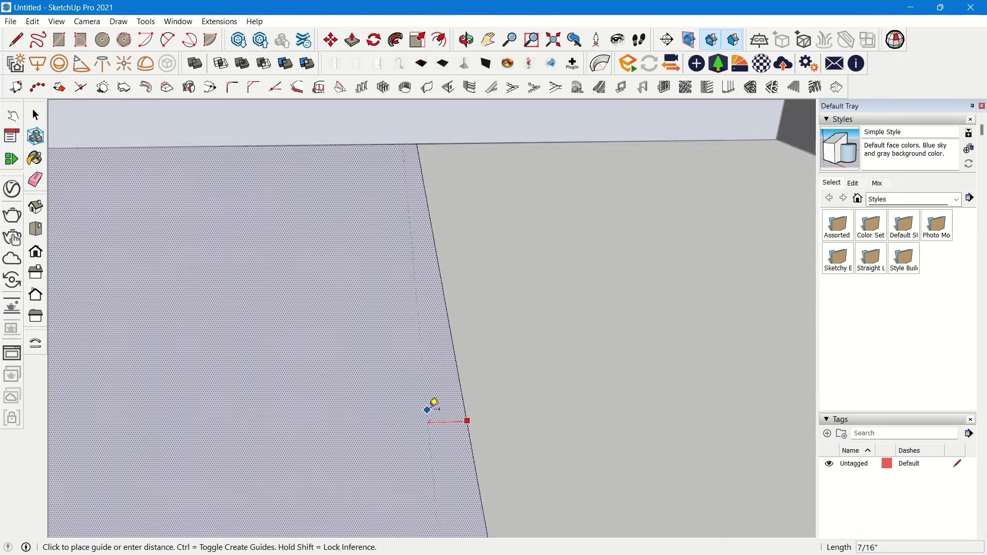
scroll(441, 409, "up", 3)
scroll(438, 405, "up", 3)
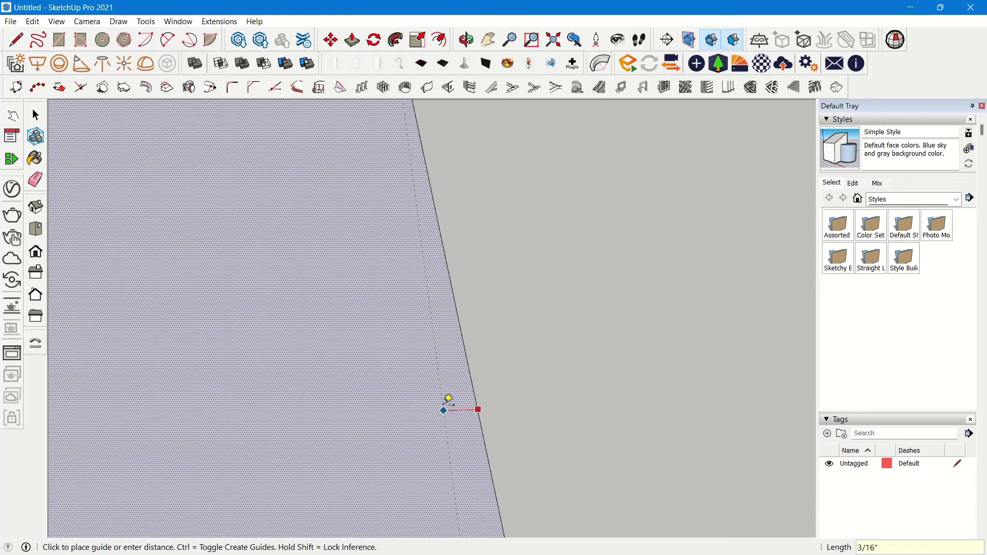
mouse_move(411, 4)
left_click(410, 23)
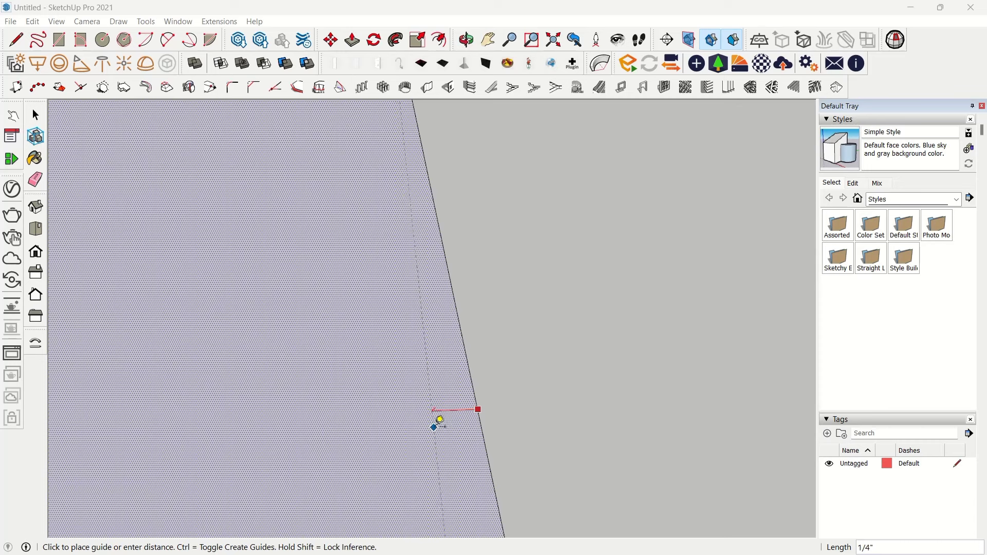
scroll(425, 368, "down", 5)
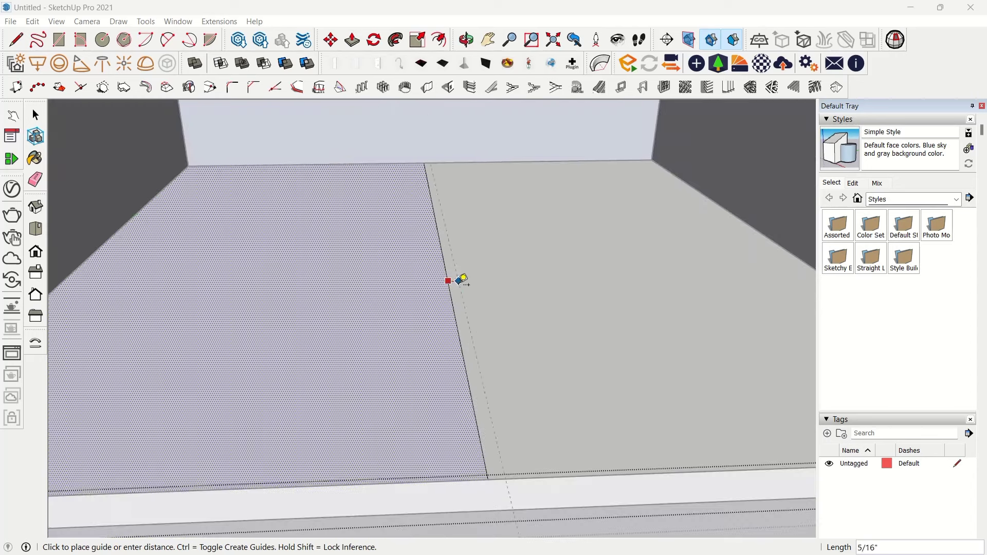
key("space")
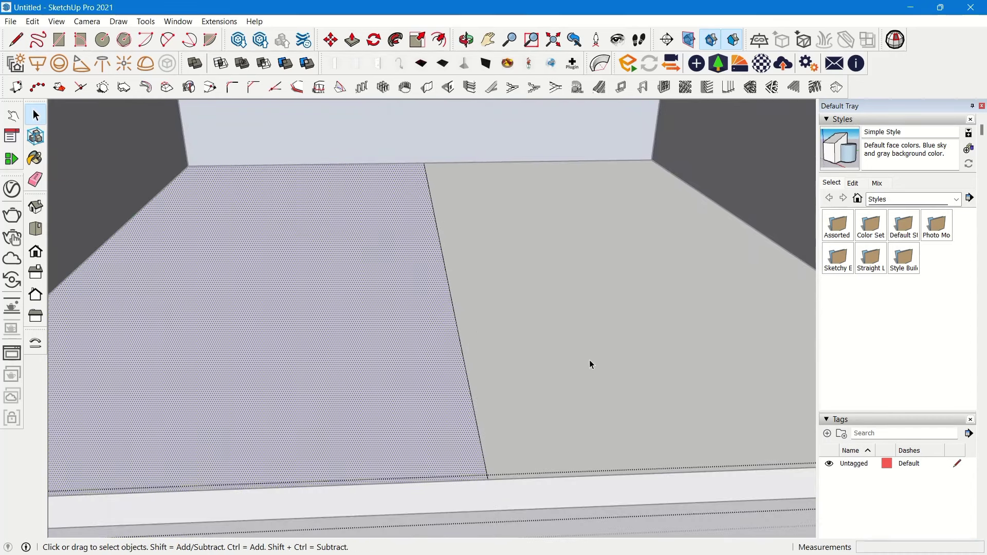
Place two guides parallel to the bottom face's centre line, offset 9 mm to each side of it
scroll(462, 316, "up", 3)
key("t")
left_click(451, 289)
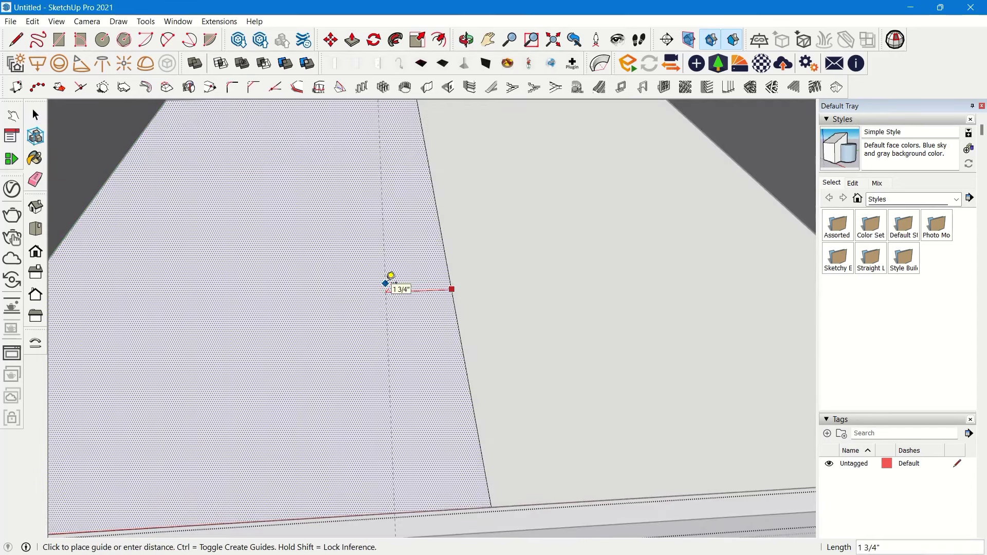
type("9mm")
key("Return")
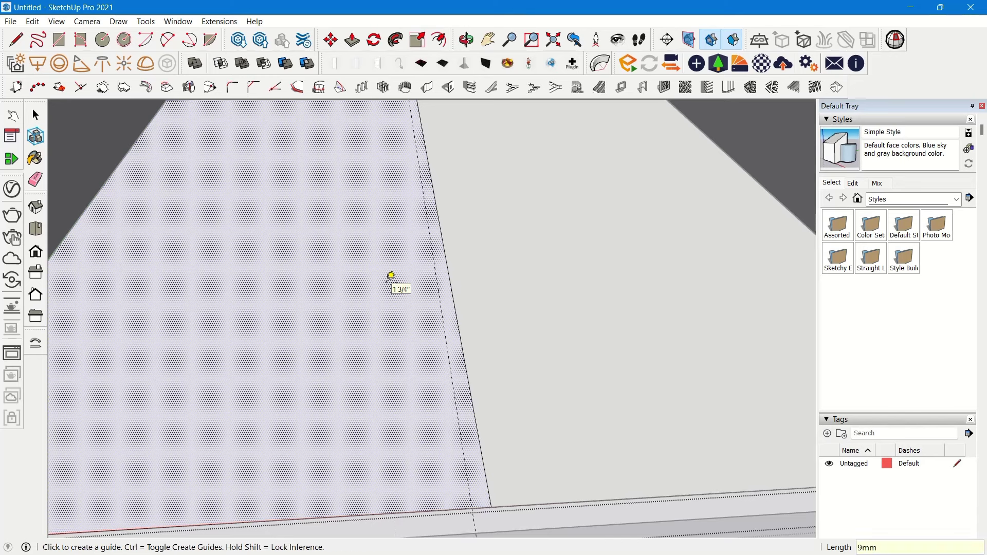
scroll(395, 274, "down", 2)
left_click(437, 318)
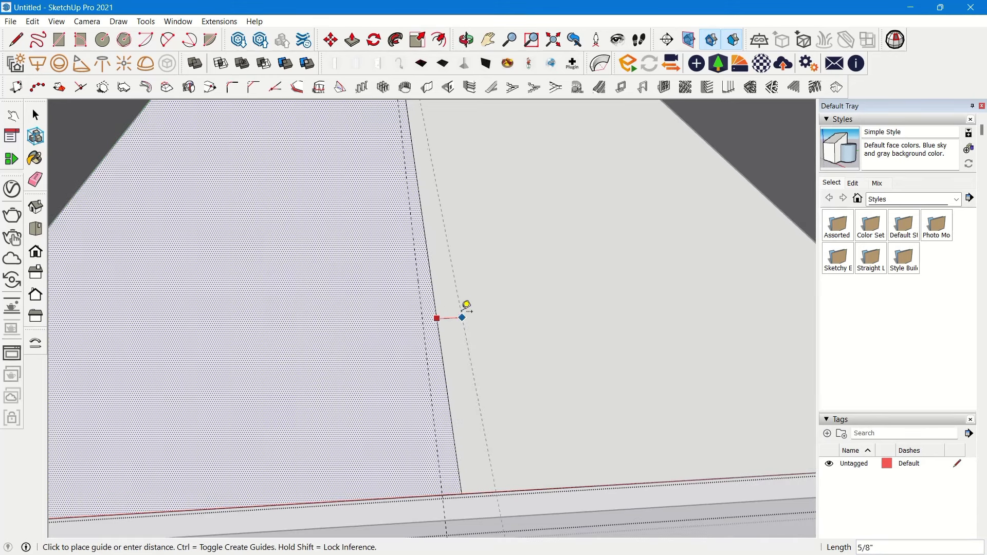
type("9mm")
key("Return")
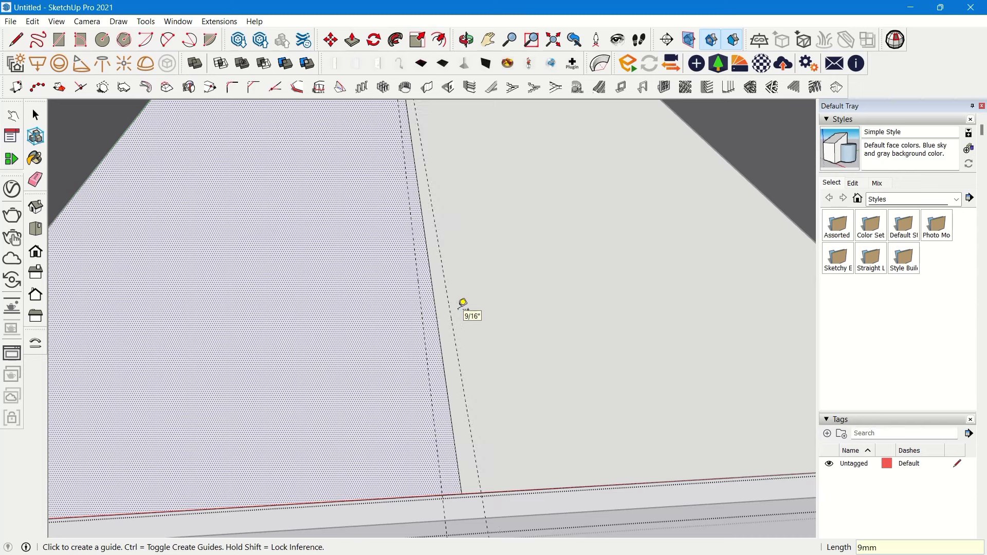
Draw a rectangle between the two guides across the bottom face's full depth and erase the centre line inside it
scroll(490, 340, "down", 2)
key("r")
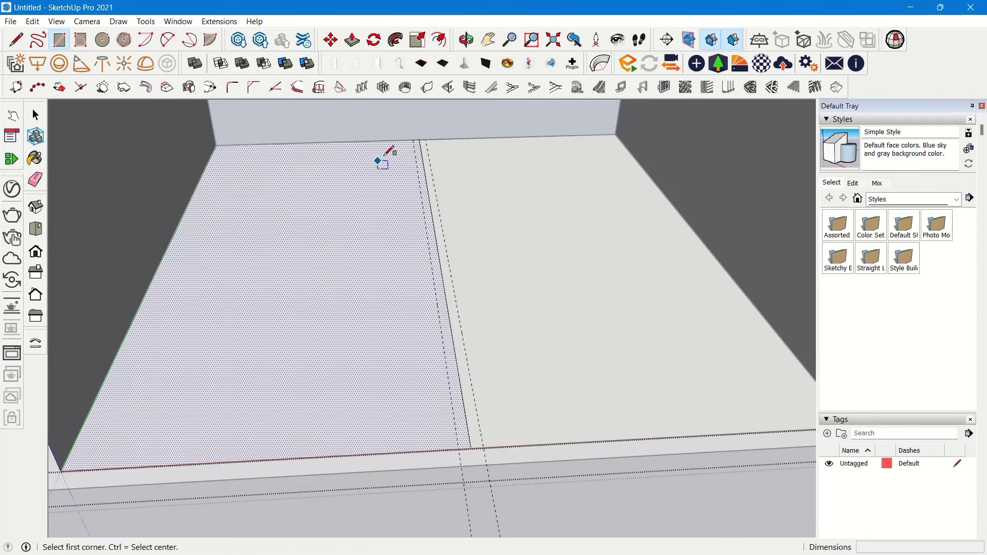
left_click(418, 139)
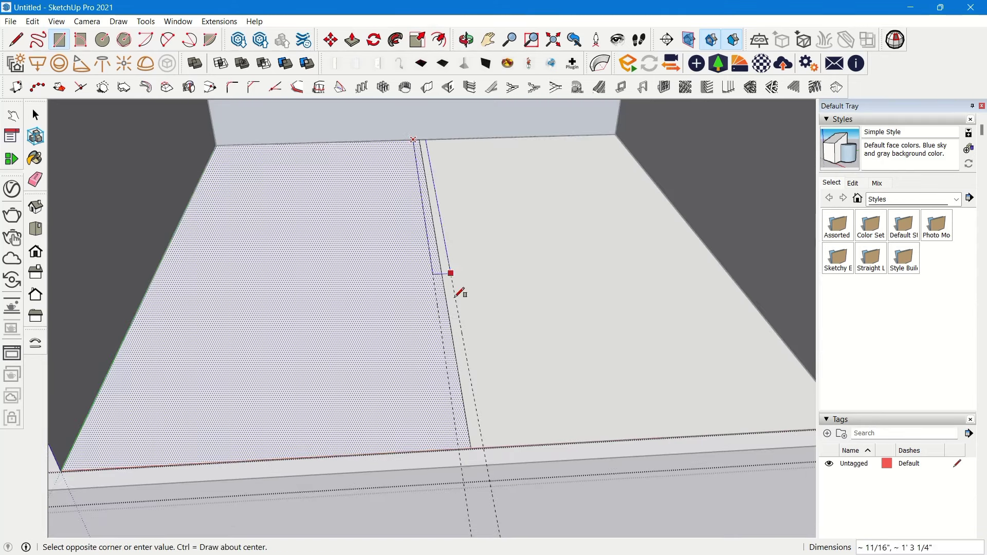
left_click(482, 450)
scroll(473, 427, "up", 3)
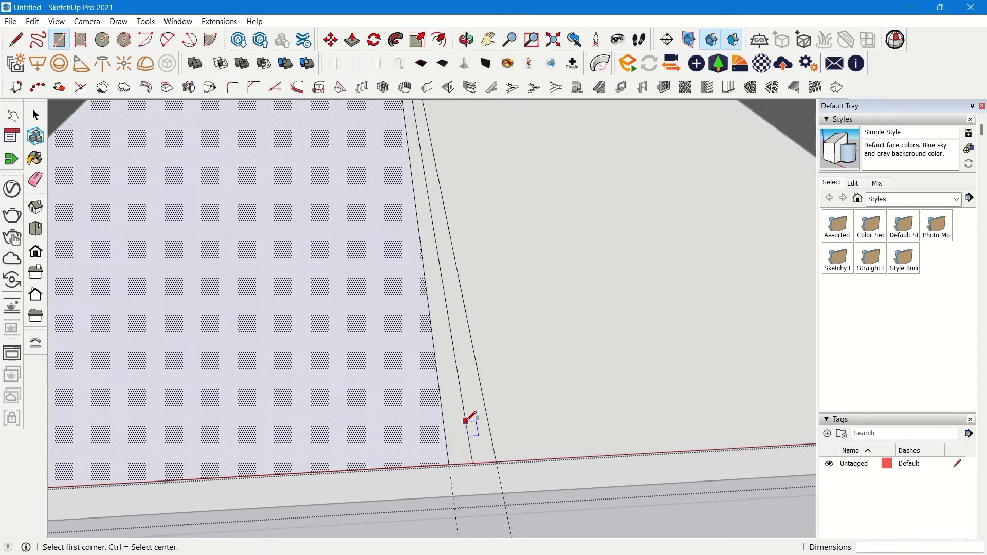
key("e")
left_click(462, 413)
key("space")
Make a nested group from the narrow strip face and its edges at the centre of the cabinet floor
left_click(461, 402)
scroll(464, 404, "down", 5)
key("p")
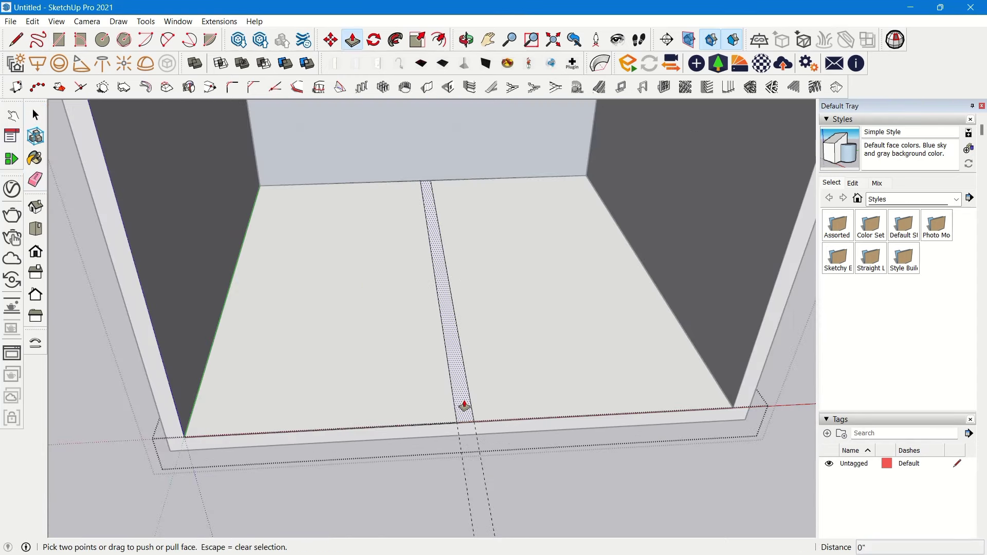
scroll(464, 405, "down", 4)
mouse_move(469, 384)
middle_mouse_down()
mouse_move(464, 218)
mouse_move(468, 365)
middle_mouse_up()
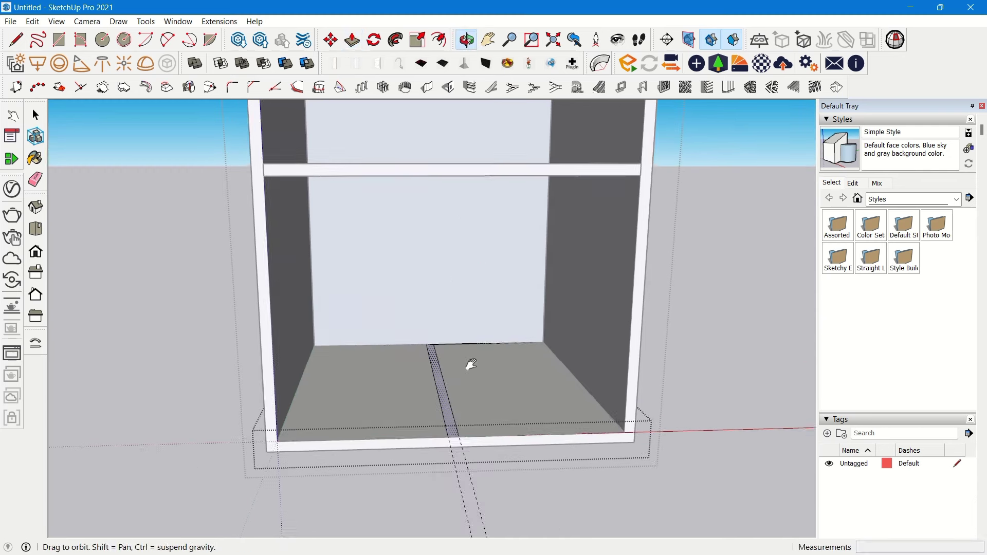
scroll(467, 406, "up", 5)
key("space")
scroll(445, 447, "up", 2)
left_click(440, 424)
right_click(440, 424)
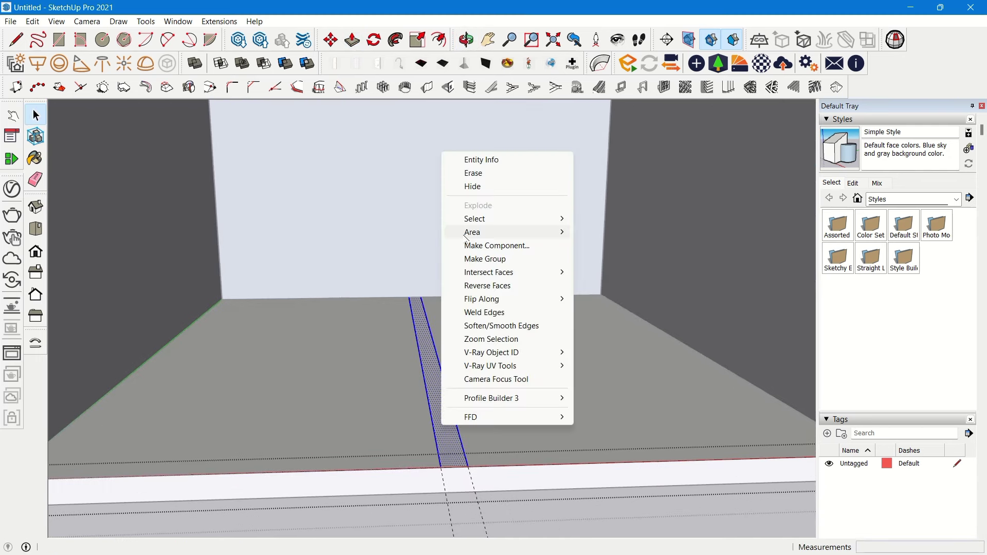
left_click(488, 259)
Pull the grouped strip face up to the underside of the shelf to form a vertical divider in the lower compartment
double_click(443, 414)
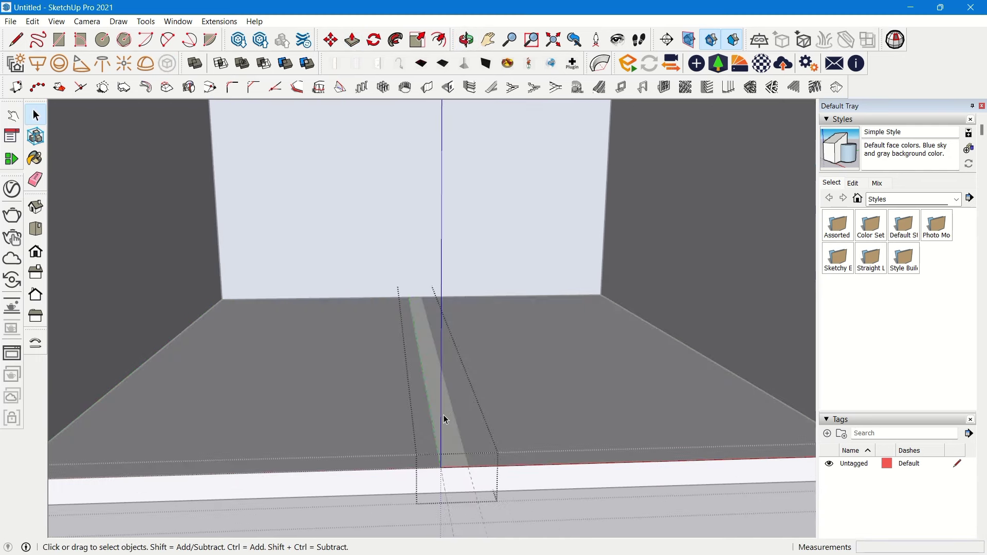
scroll(443, 415, "down", 2)
key("p")
left_click(444, 420)
scroll(443, 415, "down", 3)
middle_click_drag(442, 172, 443, 465, "shift")
scroll(443, 462, "down", 2)
mouse_move(443, 330)
middle_mouse_down("shift")
mouse_move(435, 241)
mouse_move(436, 421)
mouse_move(444, 315)
middle_mouse_up("shift")
scroll(434, 241, "up", 5)
left_click(433, 262)
scroll(427, 273, "down", 2)
key("space")
key("Escape")
Copy the vertical divider by its front bottom corner straight up about 1' 5 5/16" onto the shelf in the upper compartment
left_click(434, 447)
key("m")
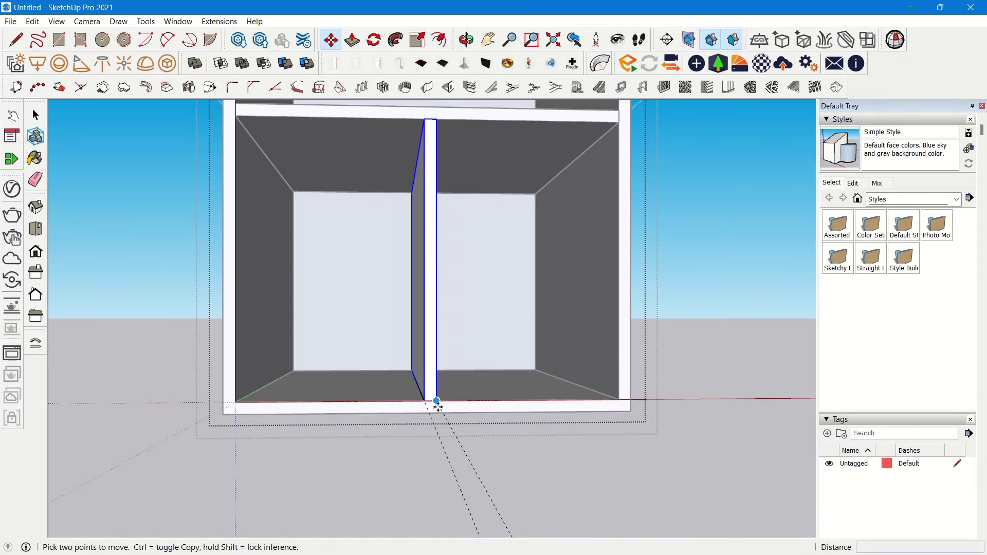
key("ctrl")
left_click(436, 402)
scroll(429, 167, "down", 3)
middle_click_drag(427, 162, 414, 395, "shift")
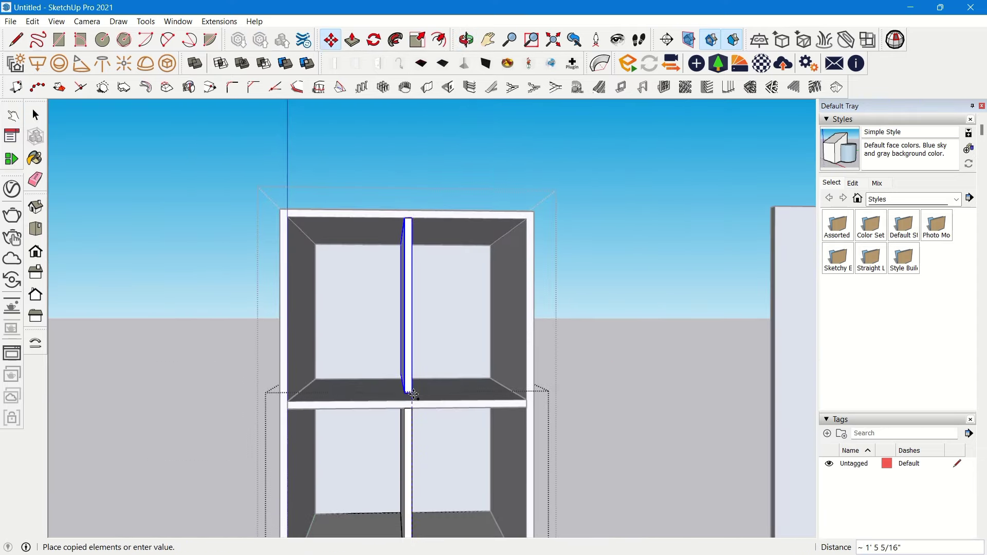
left_click(416, 400)
scroll(419, 348, "down", 3)
key("space")
Scale the upper divider's height up to the underside of the cabinet's top panel
middle_click_drag(433, 309, 440, 344)
scroll(421, 341, "up", 3)
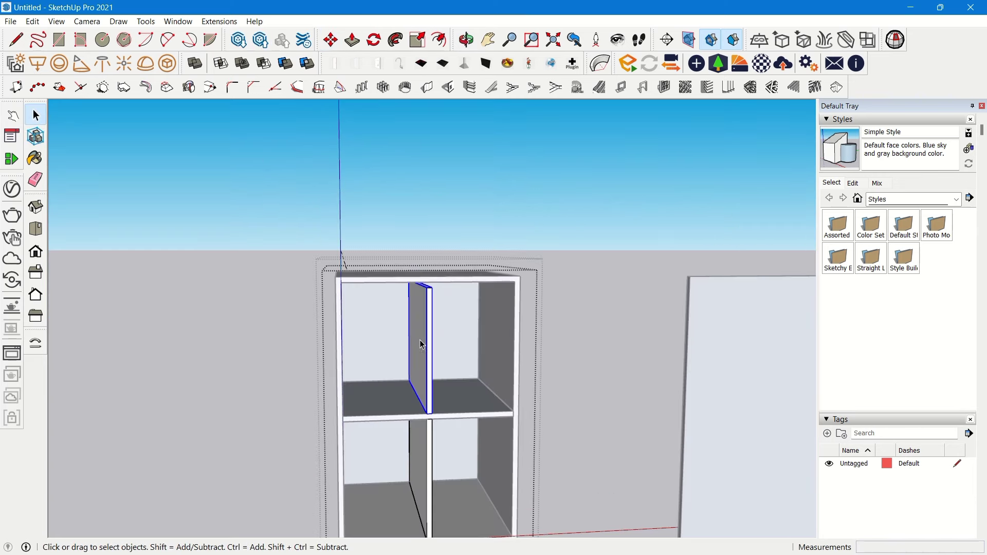
key("s")
scroll(417, 281, "up", 3)
left_click_drag(411, 257, 388, 230)
key("space")
Close the open groups and delete all guides from the model
scroll(391, 236, "down", 3)
left_click(650, 244)
left_click(664, 236)
scroll(485, 244, "down", 5)
middle_click_drag(483, 288, 467, 465)
left_click(33, 21)
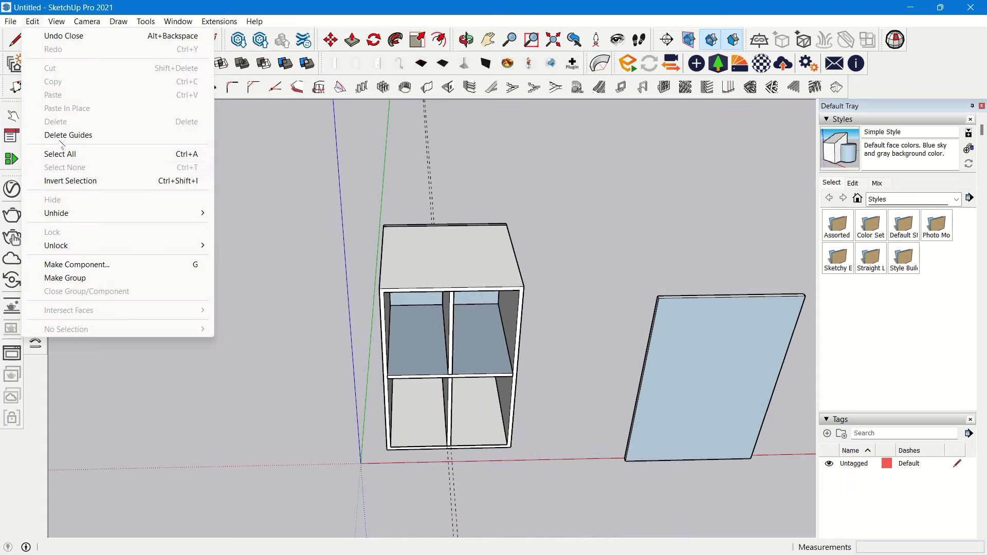
left_click(70, 135)
scroll(276, 249, "down", 2)
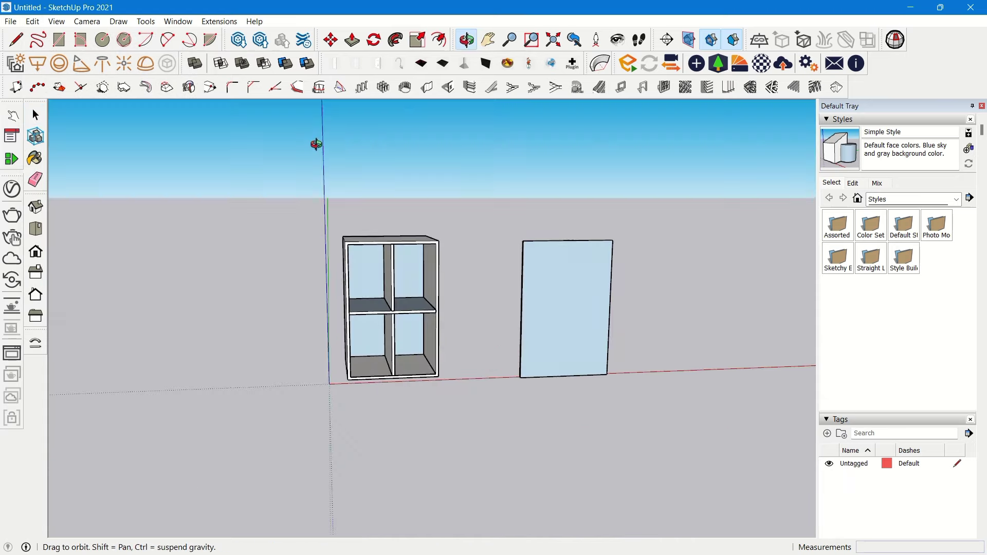
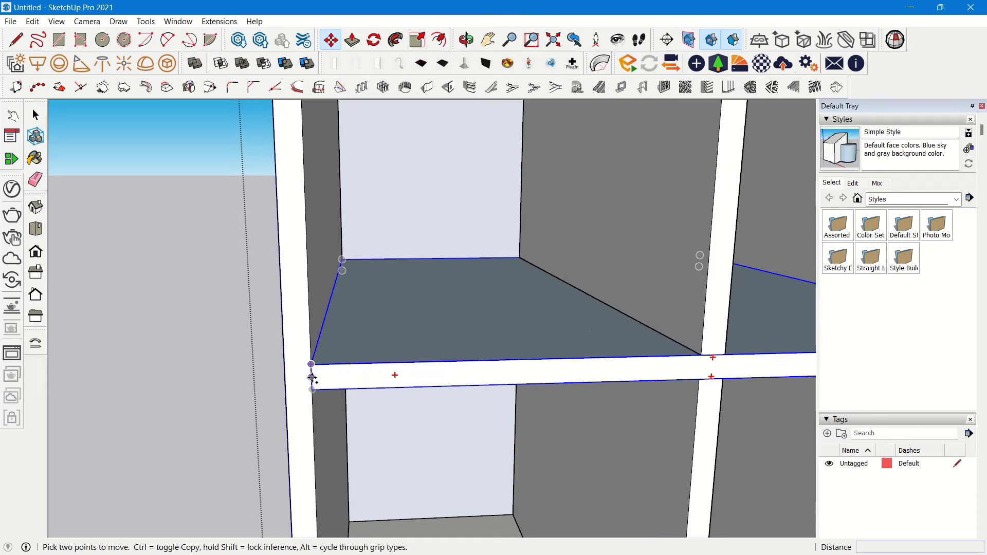
left_click(312, 376)
key("ctrl")
scroll(297, 201, "down", 1)
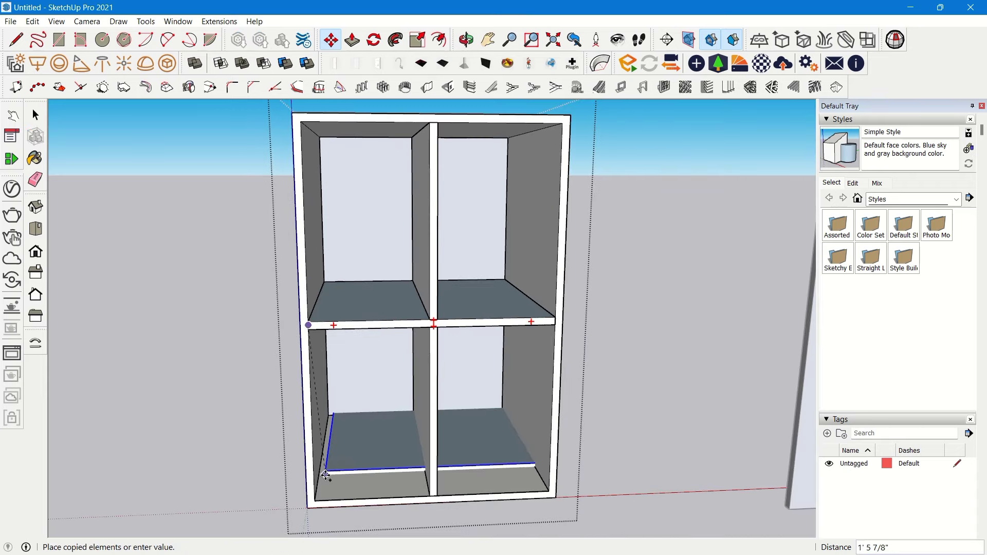
scroll(320, 425, "down", 3)
middle_click_drag(467, 373, 548, 362)
key("space")
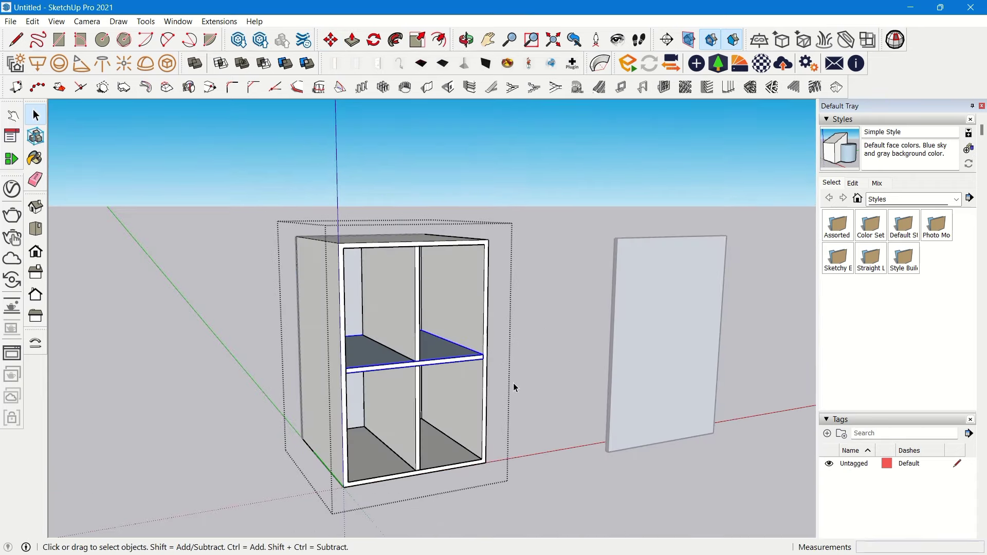
Close the cabinet group and move the separate door panel by its top back corner to the cabinet's top front left corner
left_click(513, 384)
scroll(437, 359, "up", 2)
left_click(446, 368)
scroll(502, 347, "down", 4)
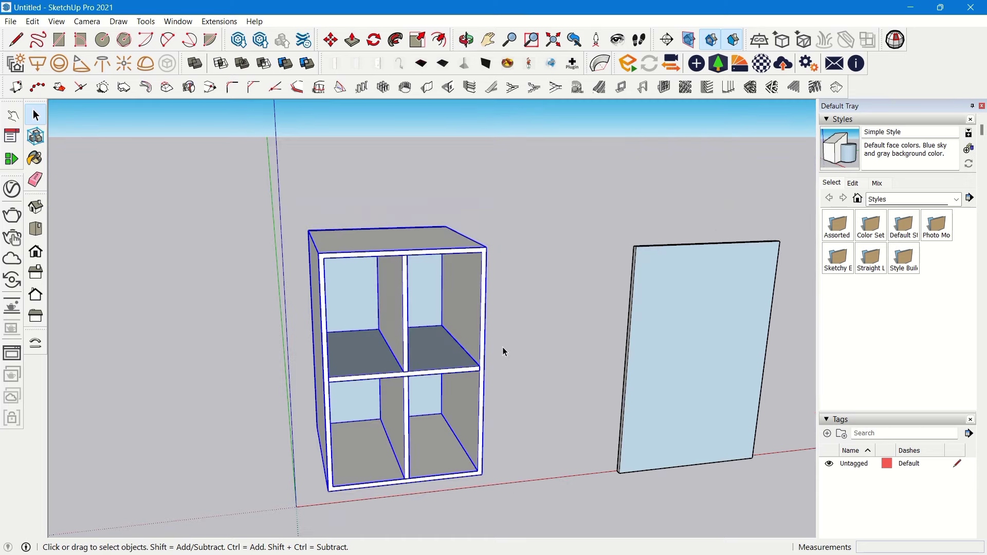
left_click(625, 271)
middle_click_drag(624, 270, 611, 401)
scroll(580, 349, "up", 3)
key("m")
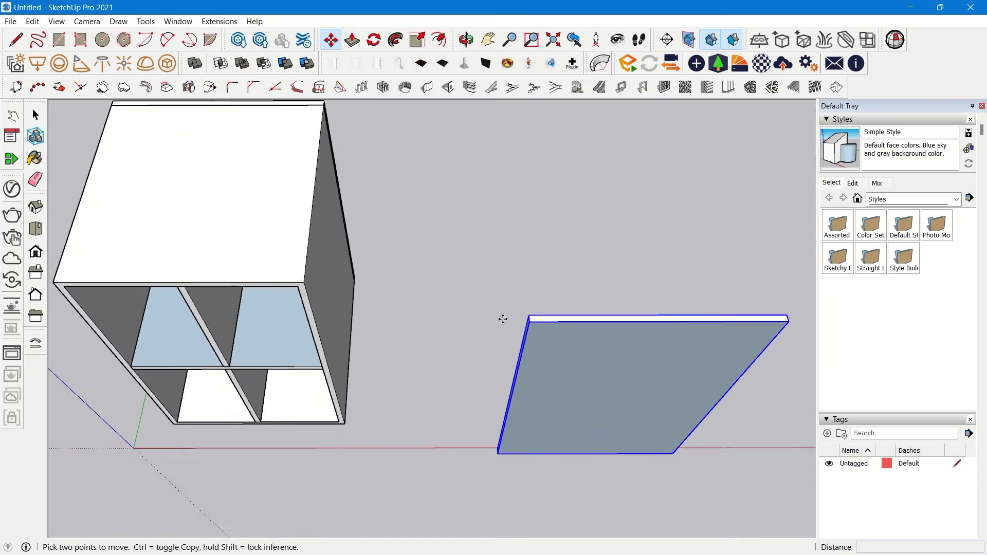
left_click(536, 311)
middle_click_drag(251, 279, 596, 293, "shift")
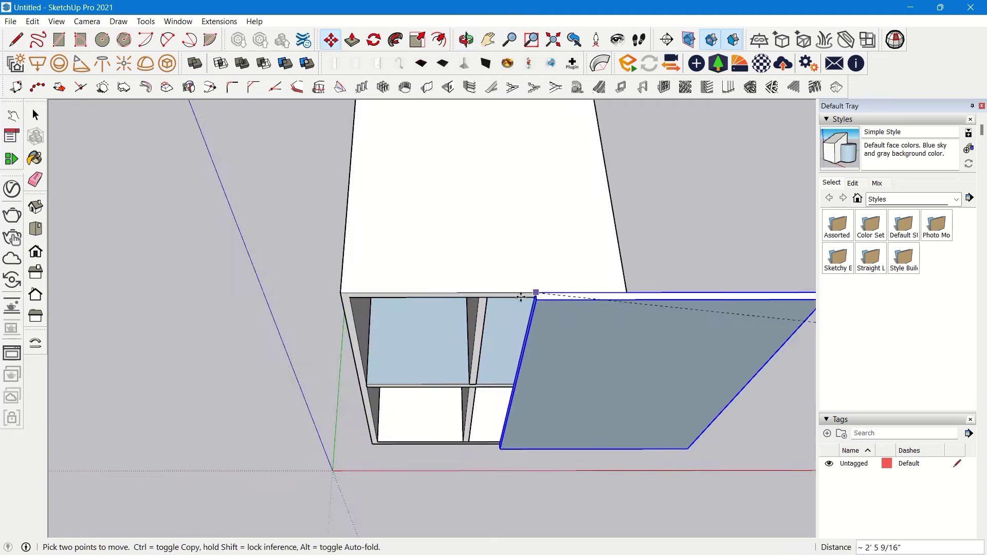
scroll(430, 299, "up", 3)
left_click(273, 288)
Shift the door panel by its top back left corner to sit flush against the cabinet's front corner
scroll(273, 289, "up", 2)
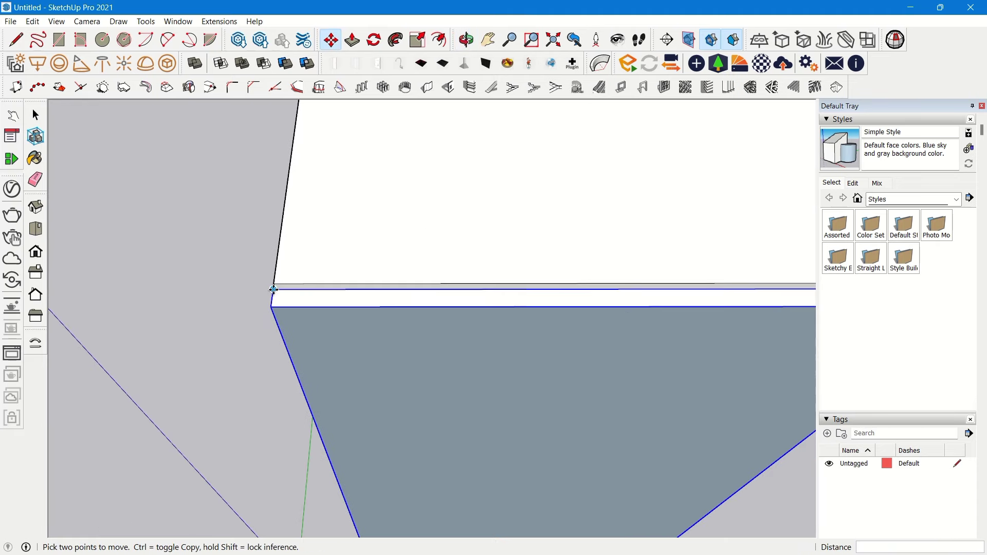
left_click(273, 289)
left_click(273, 284)
scroll(270, 231, "down", 5)
key("space")
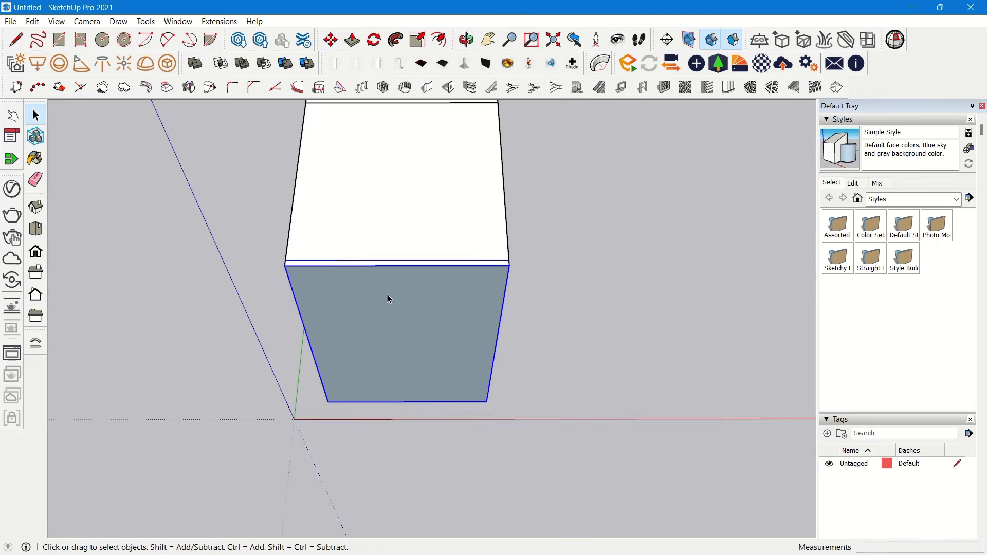
Scale the door panel's width down to the middle of the cabinet front, keeping its left edge in place
scroll(325, 343, "up", 3)
middle_click_drag(368, 312, 416, 370, "shift")
key("s")
scroll(596, 399, "up", 2)
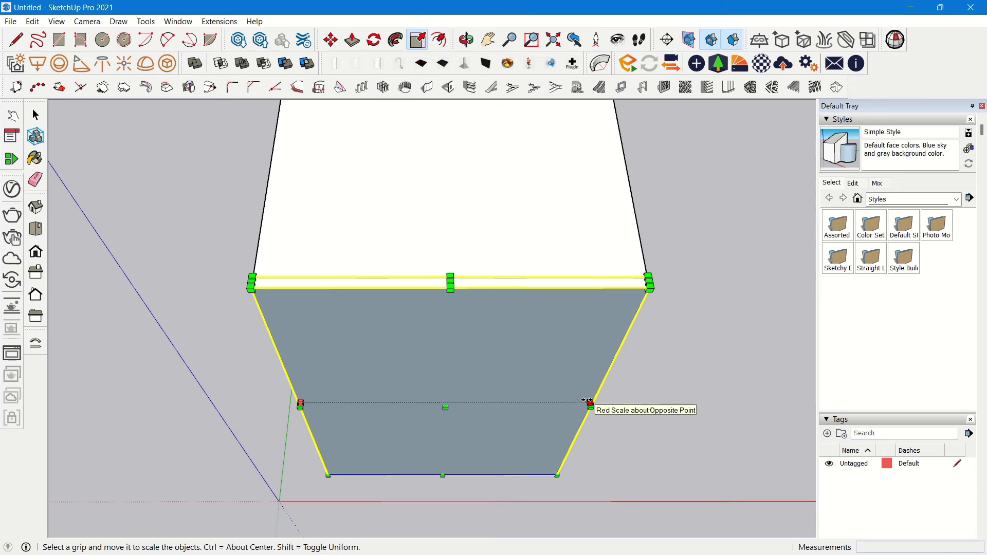
left_click_drag(593, 403, 437, 272)
key("Escape")
Copy the half-width door 1' to the right to cover the other half of the cabinet front
key("m")
scroll(270, 284, "up", 3)
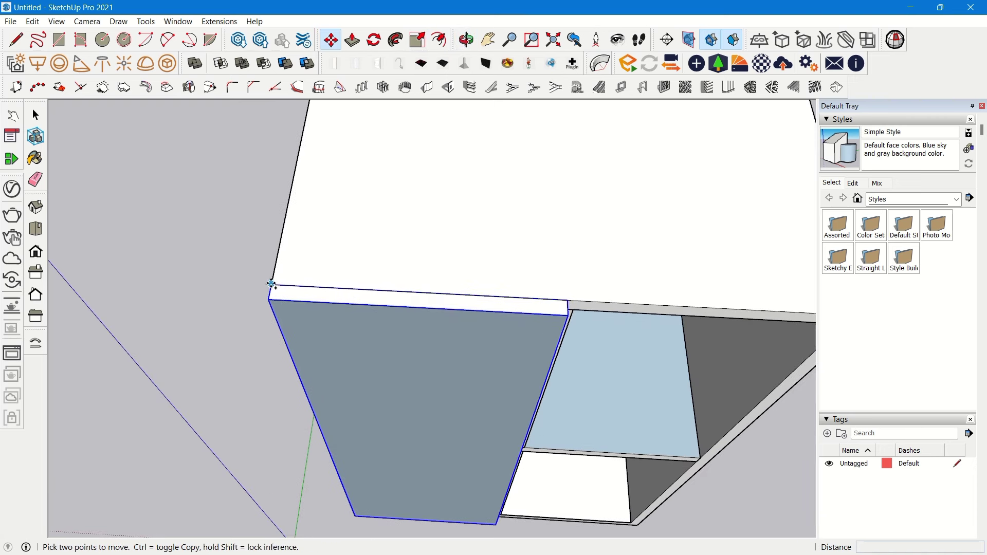
left_click(271, 284)
scroll(157, 280, "down", 3)
scroll(463, 287, "up", 2)
left_click(393, 293)
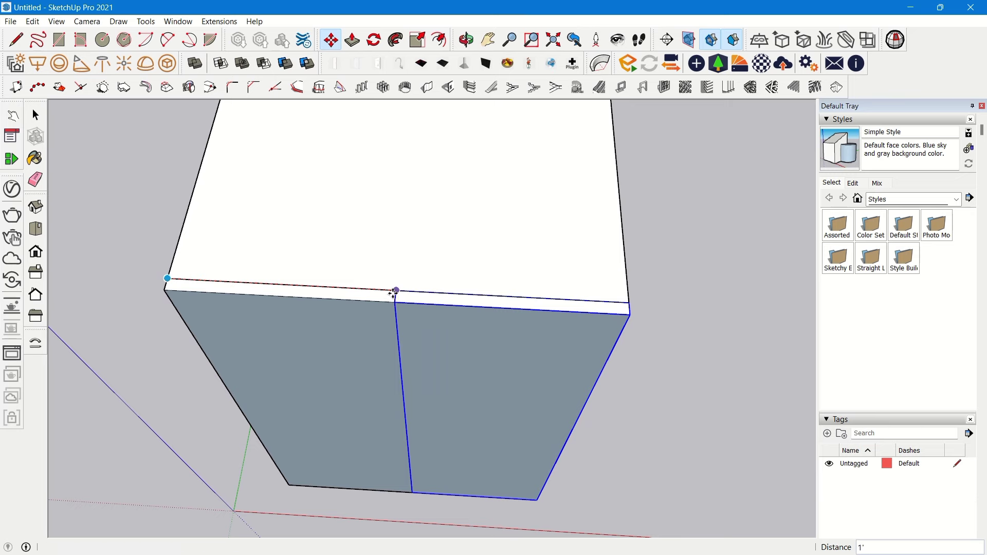
left_click(394, 292)
scroll(682, 411, "down", 3)
key("space")
Place a vertical guide 0.05" to the left of the joint between the two doors
left_click(682, 412)
middle_click_drag(682, 412, 529, 258)
left_click(529, 257)
middle_click_drag(619, 174, 429, 334)
scroll(489, 269, "up", 4)
scroll(435, 324, "up", 2)
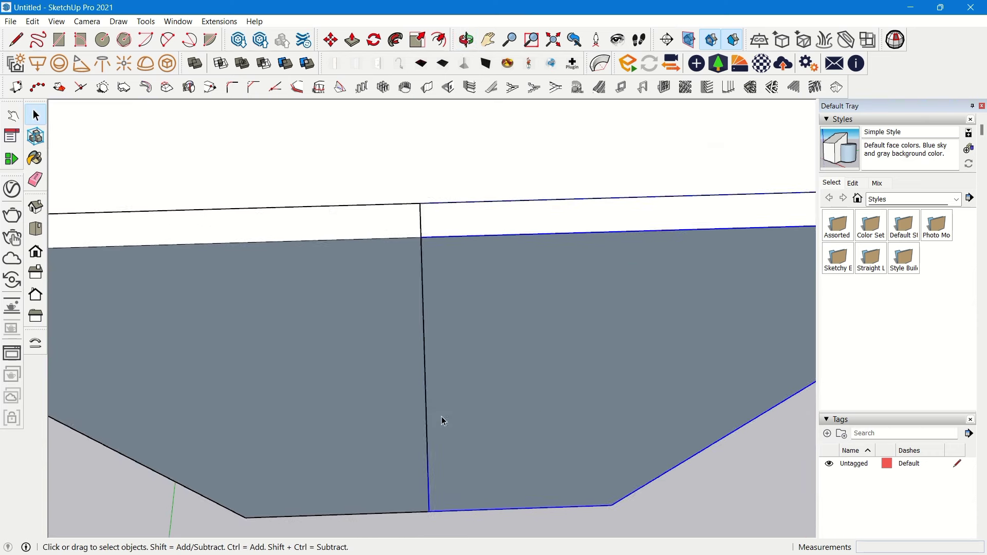
middle_click_drag(441, 416, 412, 424)
middle_click_drag(394, 332, 436, 379)
key("t")
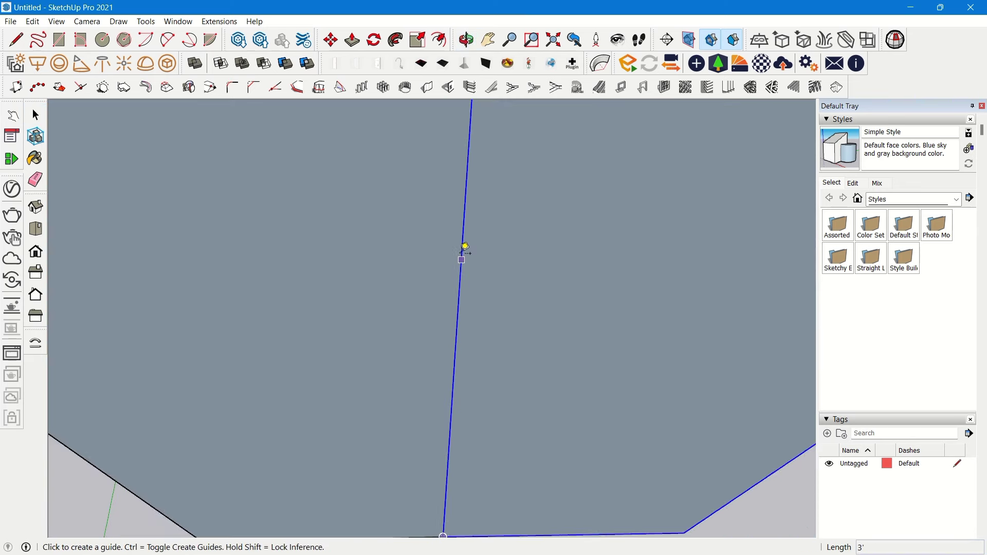
scroll(468, 257, "up", 1)
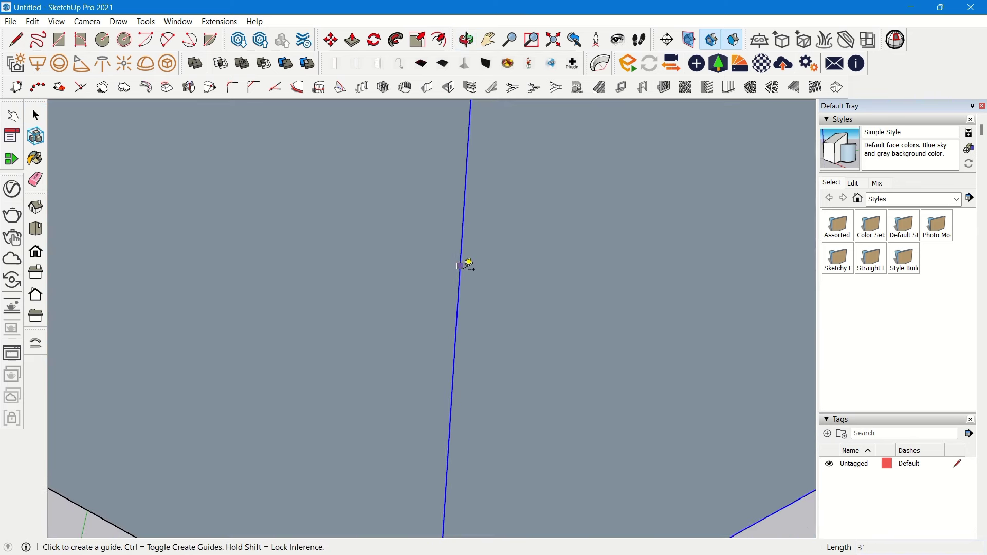
left_click(458, 303)
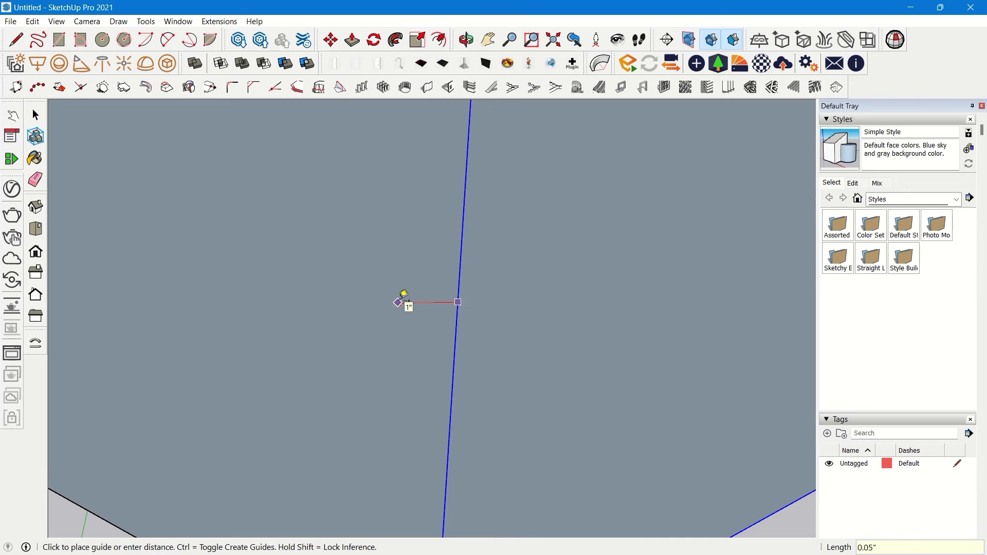
left_click(399, 302)
Place a second vertical guide 0.05" to the right of the door joint
middle_click_drag(402, 301, 447, 288)
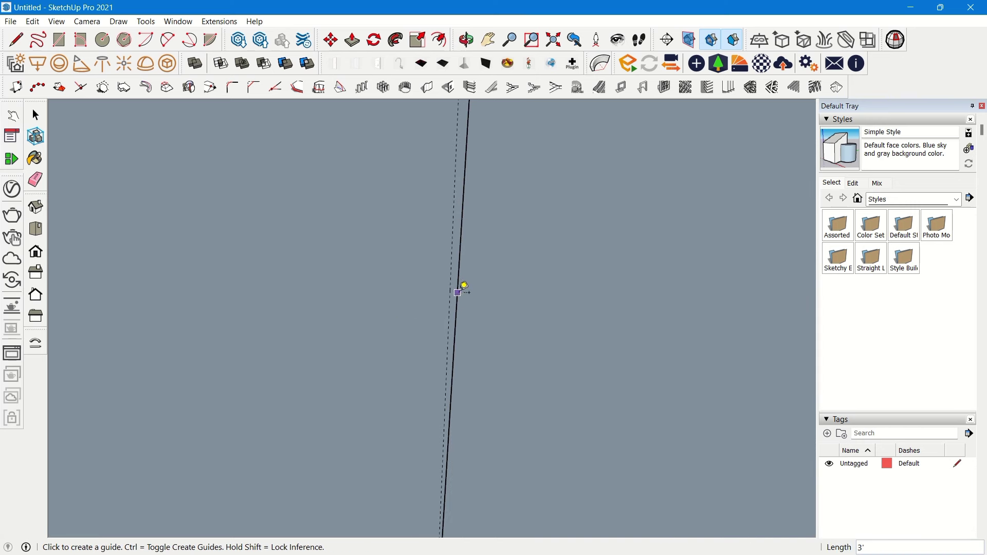
left_click(457, 292)
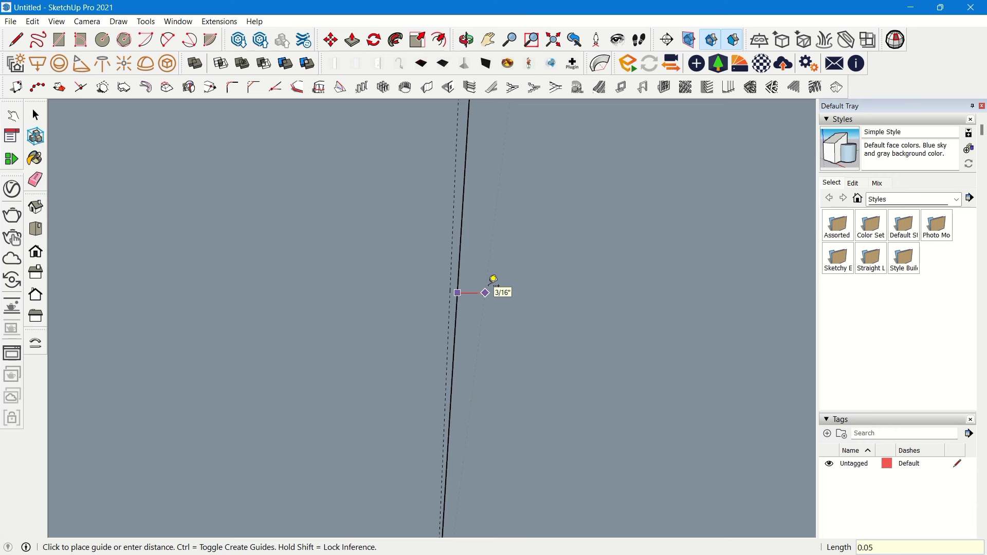
left_click(492, 279)
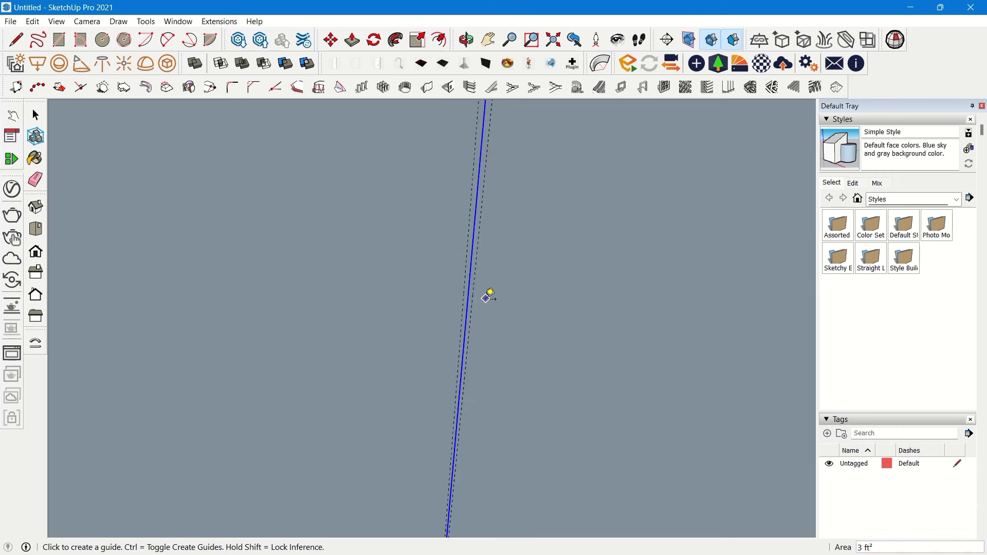
Scale the left door's width so its inner edge meets the guide on its side of the joint
key("space")
middle_click_drag(487, 293, 287, 390)
middle_click_drag(331, 360, 428, 355, "shift")
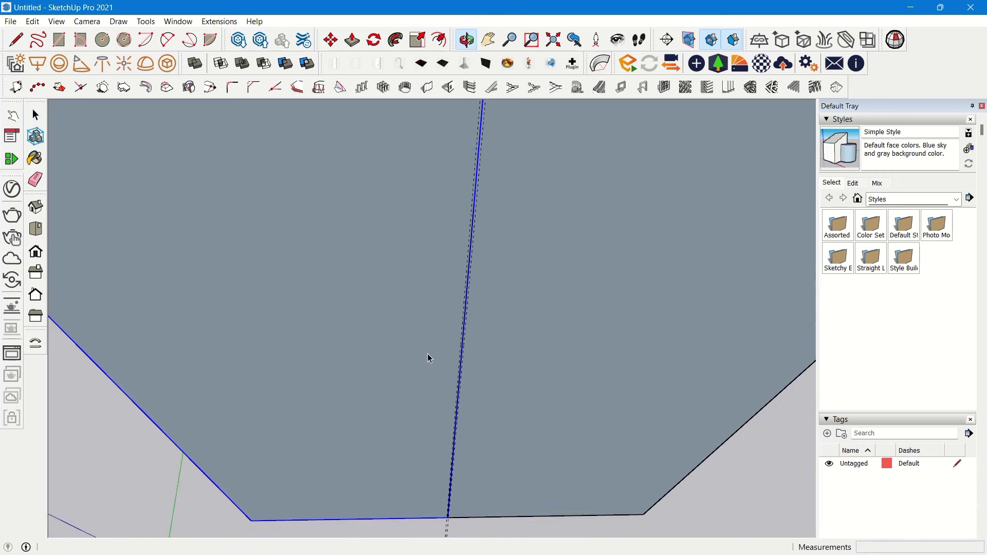
key("s")
scroll(477, 384, "up", 6)
middle_click_drag(445, 417, 368, 380)
left_click(457, 393)
left_click(456, 390)
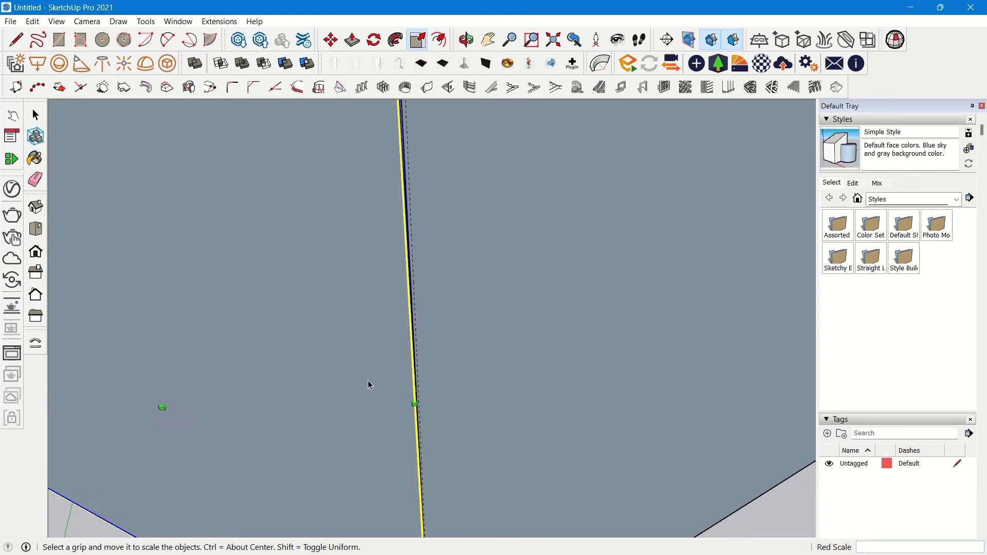
Scale the right door's width so its inner edge meets the guide on its side of the joint
key("space")
left_click(445, 362)
middle_click_drag(445, 362, 398, 418)
key("s")
scroll(417, 383, "up", 2)
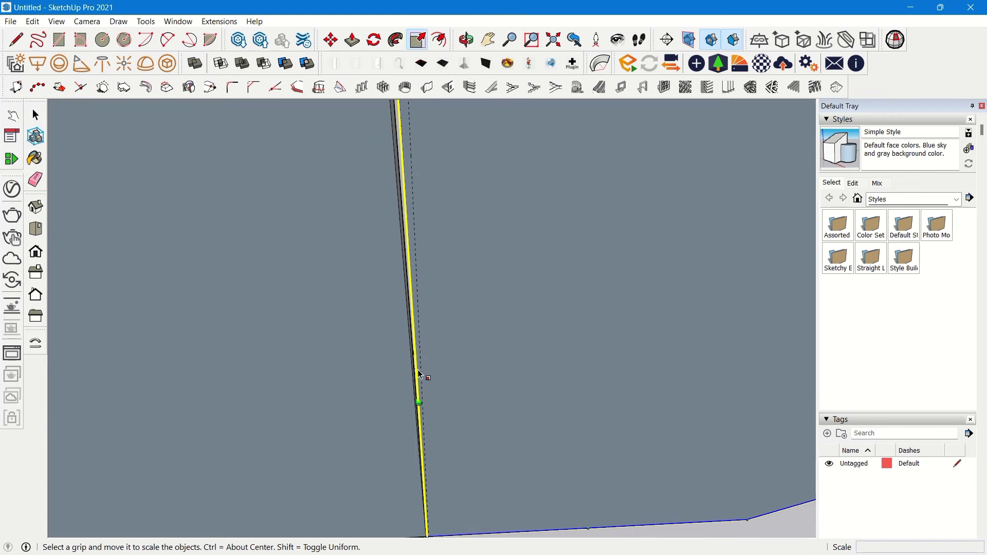
left_click(419, 379)
left_click(421, 371)
scroll(469, 316, "down", 3)
key("space")
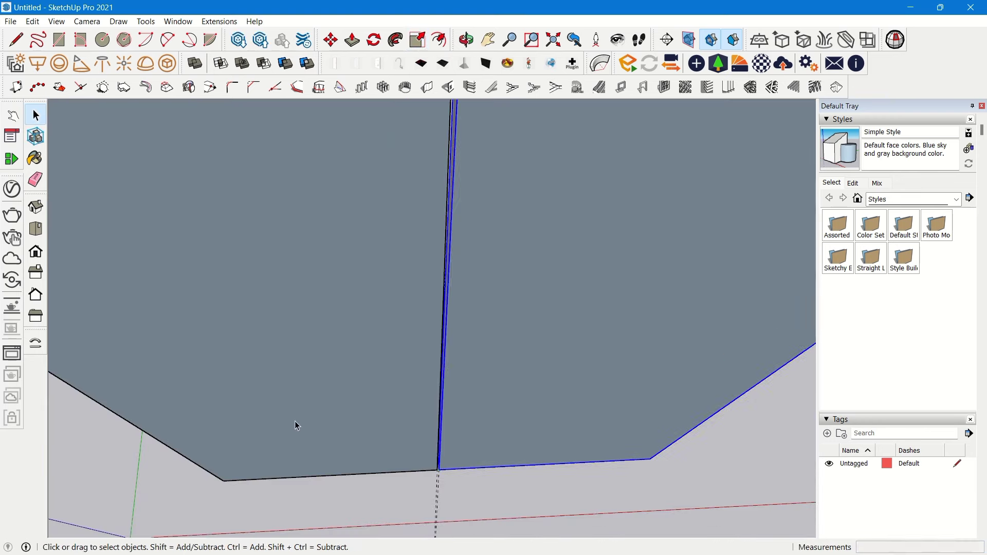
Delete all guides from the model
scroll(295, 421, "down", 4)
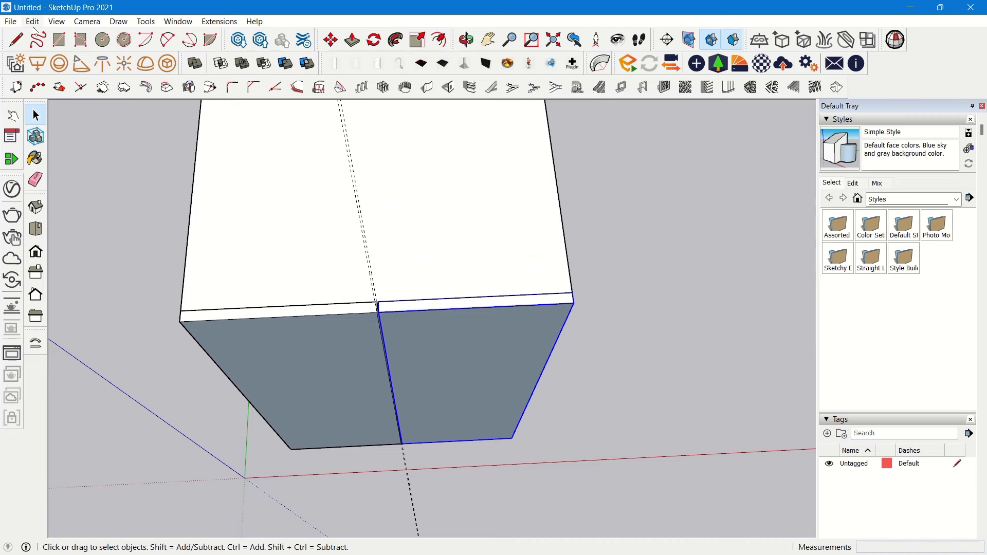
left_click(32, 21)
left_click(97, 135)
middle_click_drag(370, 297, 363, 173)
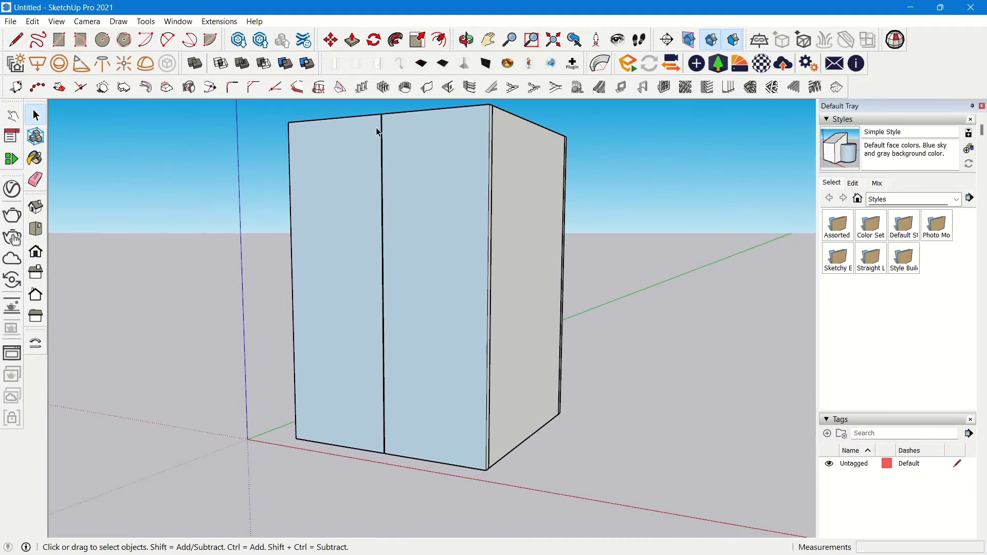
Draw a long rectangle about 9' by 2' 6" flat on the ground to the right of the cabinet
middle_click_drag(413, 228, 441, 308)
middle_click_drag(375, 247, 279, 345)
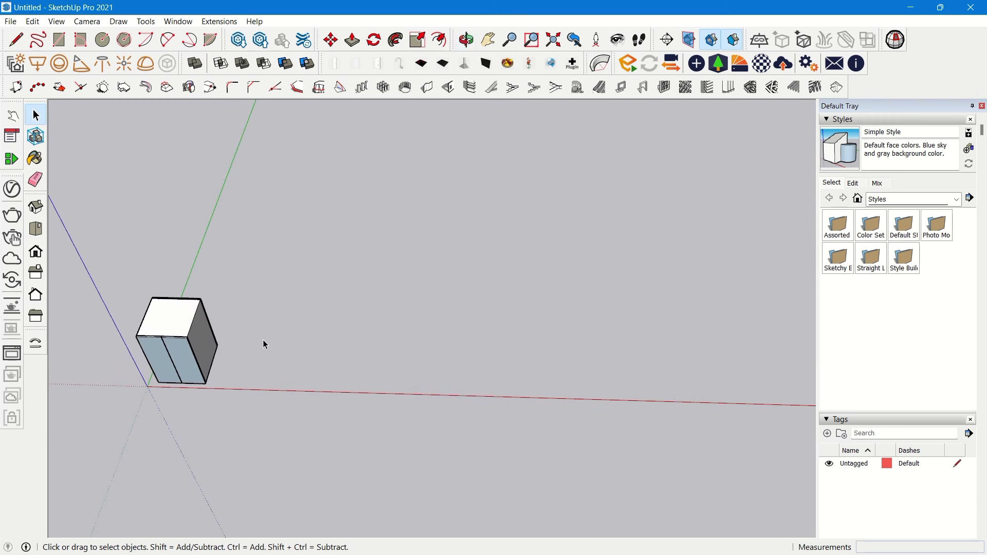
scroll(221, 350, "up", 5)
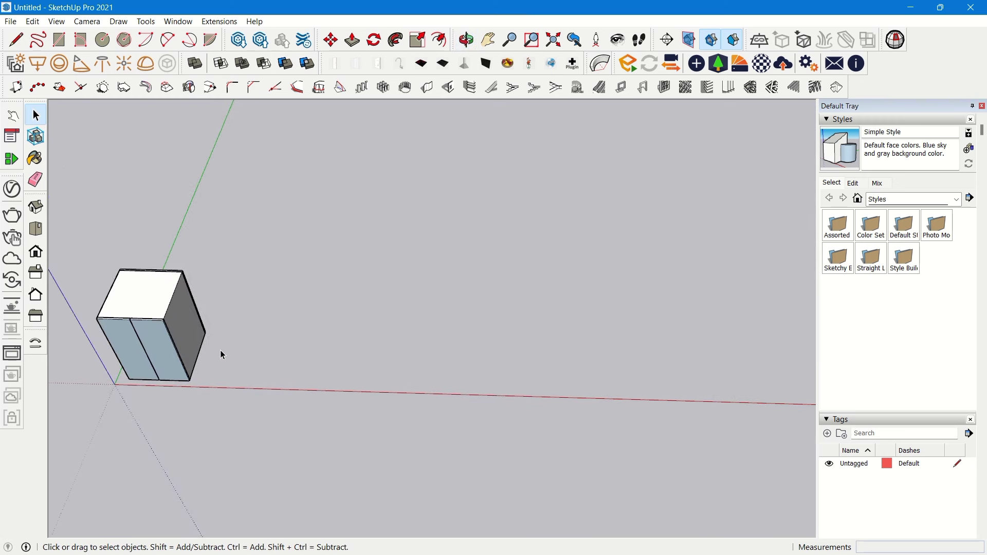
middle_click_drag(226, 331, 298, 369)
key("r")
scroll(295, 340, "down", 3)
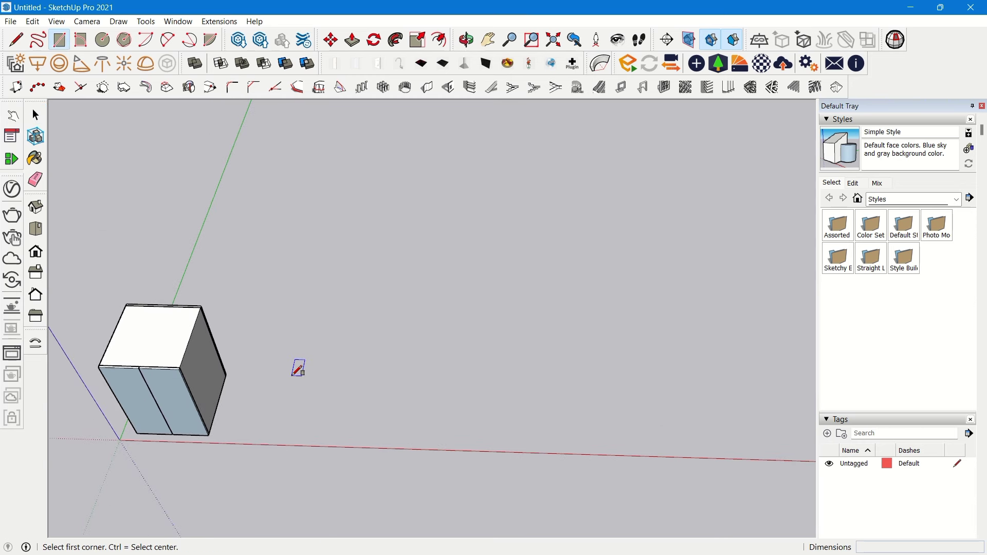
left_click(295, 345)
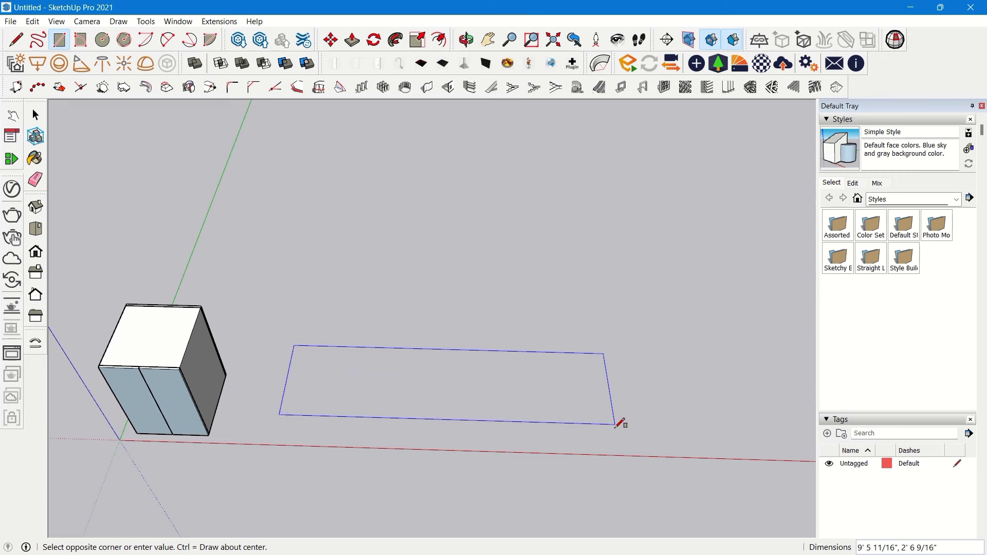
left_click(591, 415)
scroll(371, 271, "down", 2)
middle_click_drag(408, 377, 410, 351)
scroll(379, 373, "up", 6)
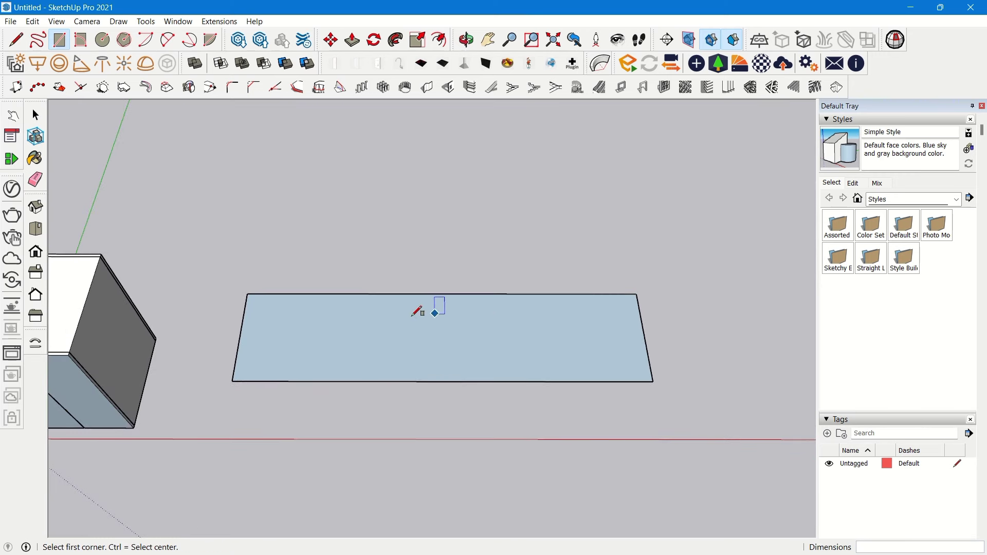
middle_click_drag(642, 276, 443, 291)
key("t")
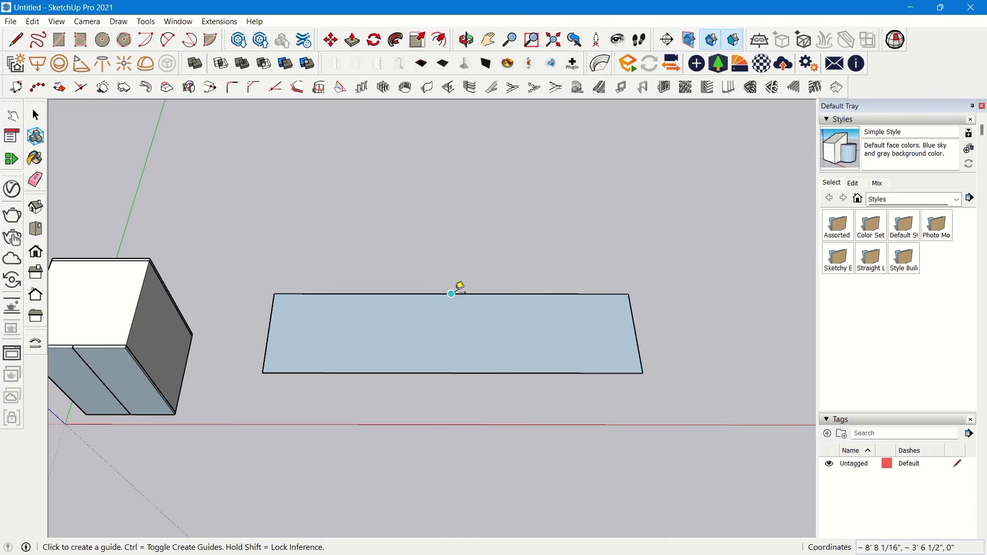
left_click(451, 294)
key("Escape")
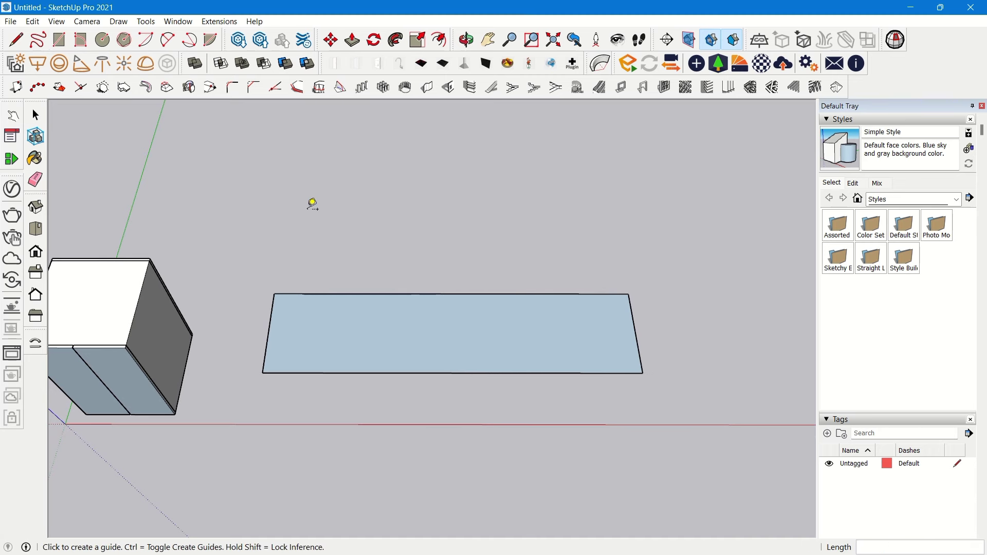
Set the model's length display precision to 0" in the unit settings, then select the rectangle's face and close the settings
key("space")
left_click(146, 23)
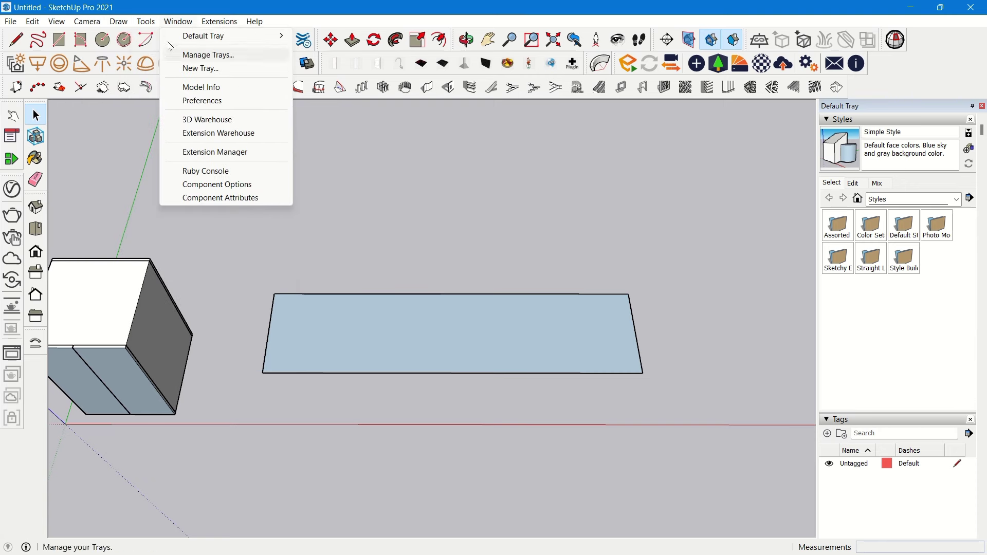
left_click(216, 87)
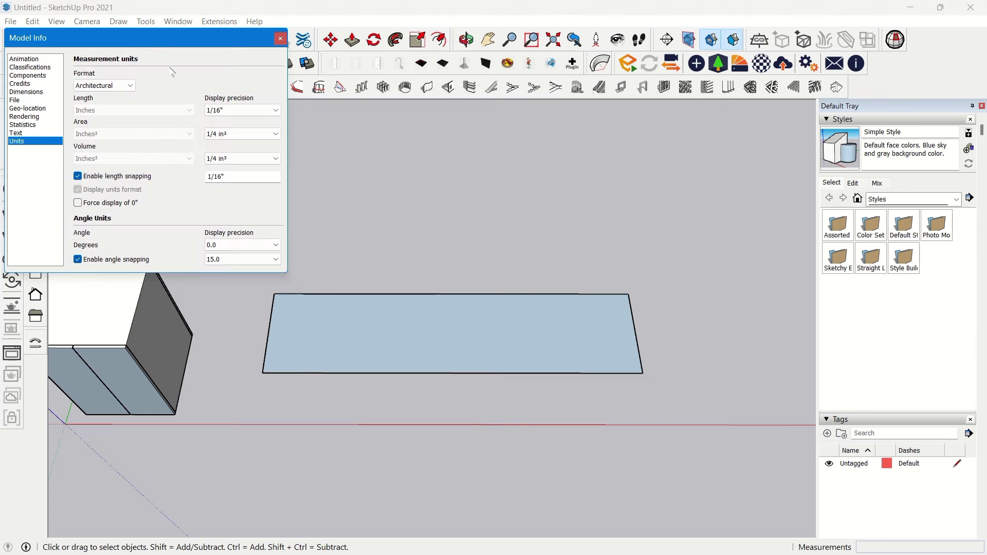
left_click(242, 110)
left_click(238, 122)
left_click(239, 110)
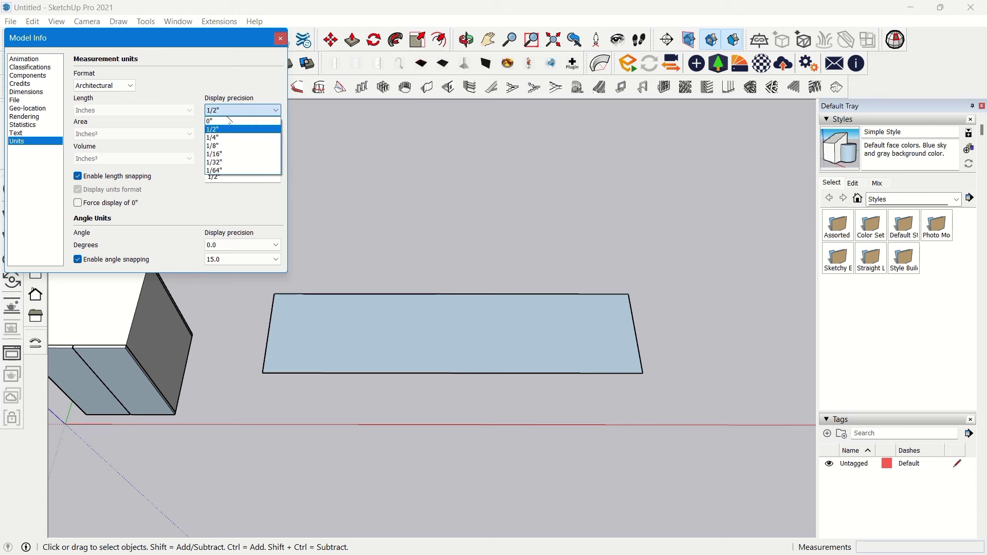
left_click(240, 119)
left_click(458, 344)
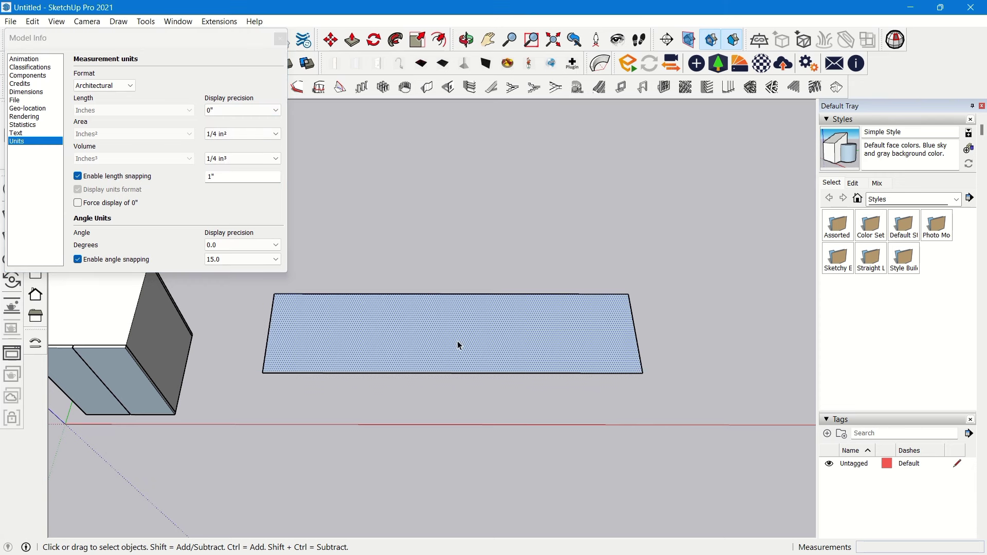
left_click(280, 39)
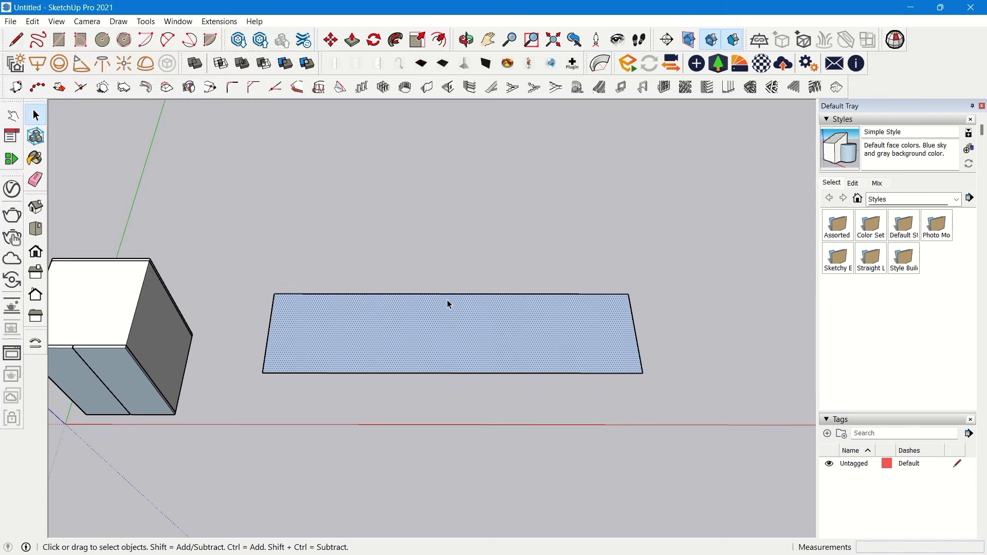
Measure the long rectangle's depth from its back edge to its front edge
middle_click_drag(446, 301, 457, 329)
key("t")
left_click(451, 288)
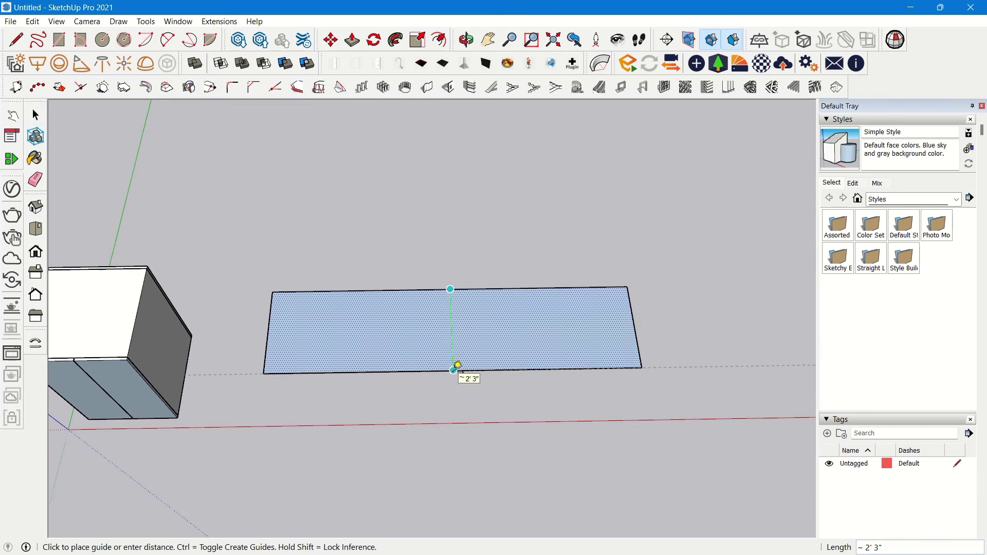
key("space")
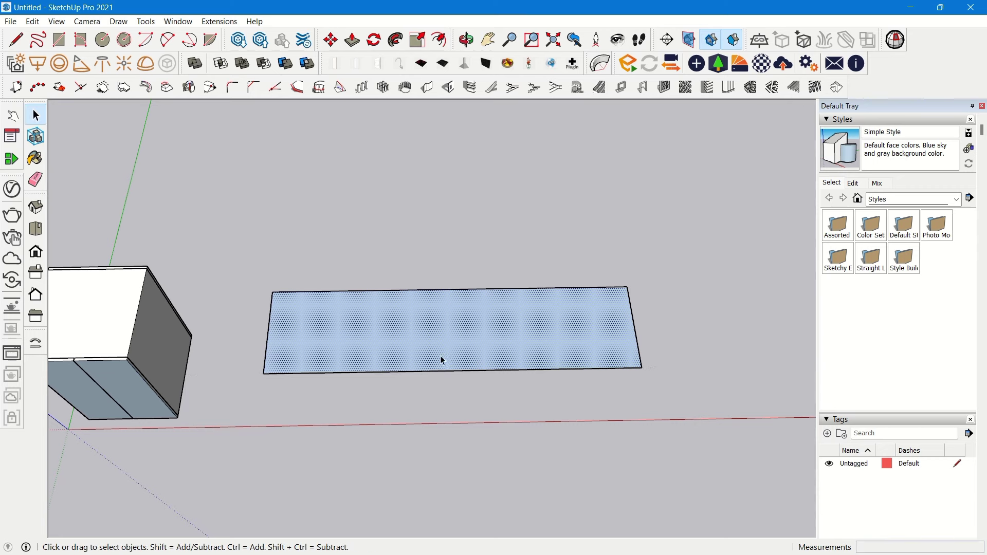
Place a guide 2' 3" inward from the rectangle's short edge farthest from the cabinet
middle_click_drag(491, 374, 562, 330)
key("t")
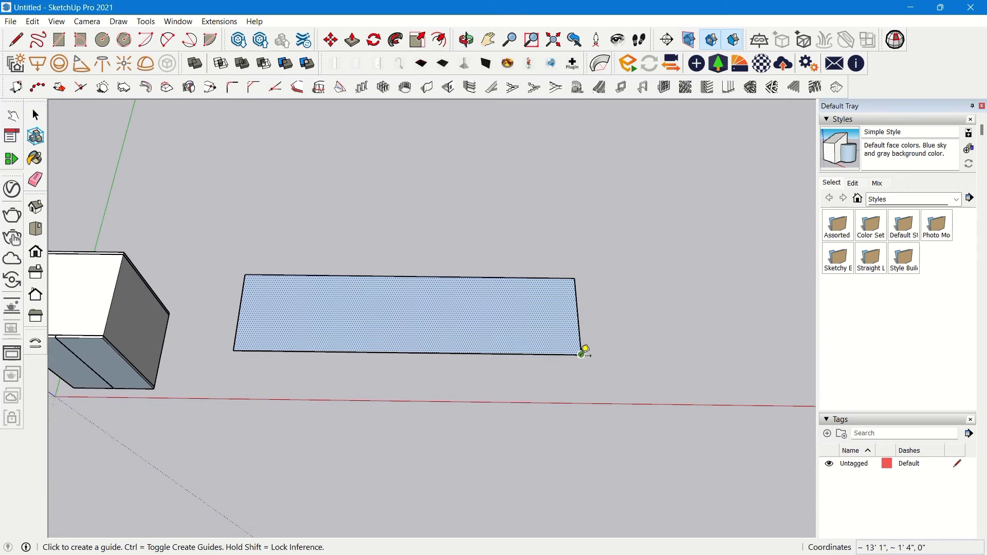
left_click(578, 314)
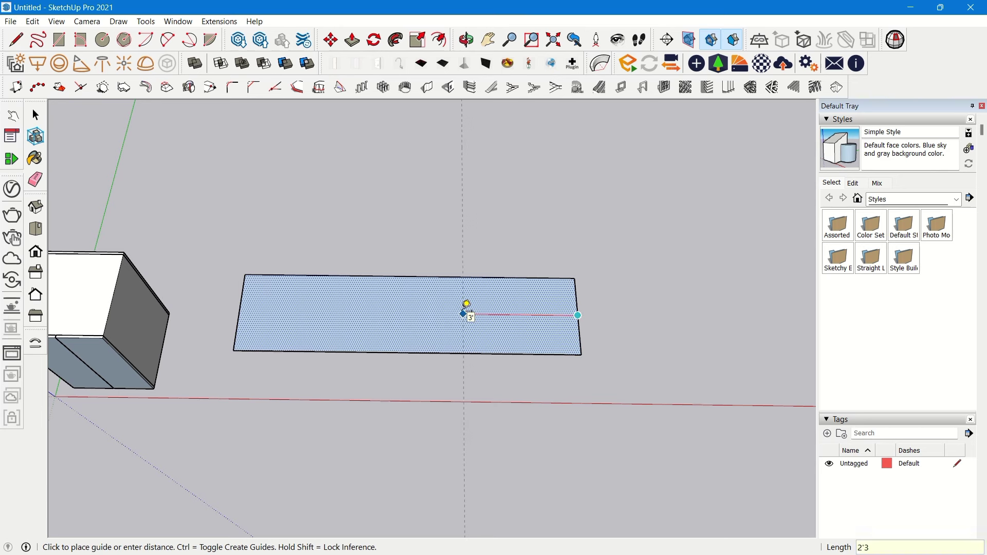
key("Return")
Draw a rectangle 2' 3" by about 6' forward from the back edge at the guide, and erase the guide and inner edges to form an L
key("r")
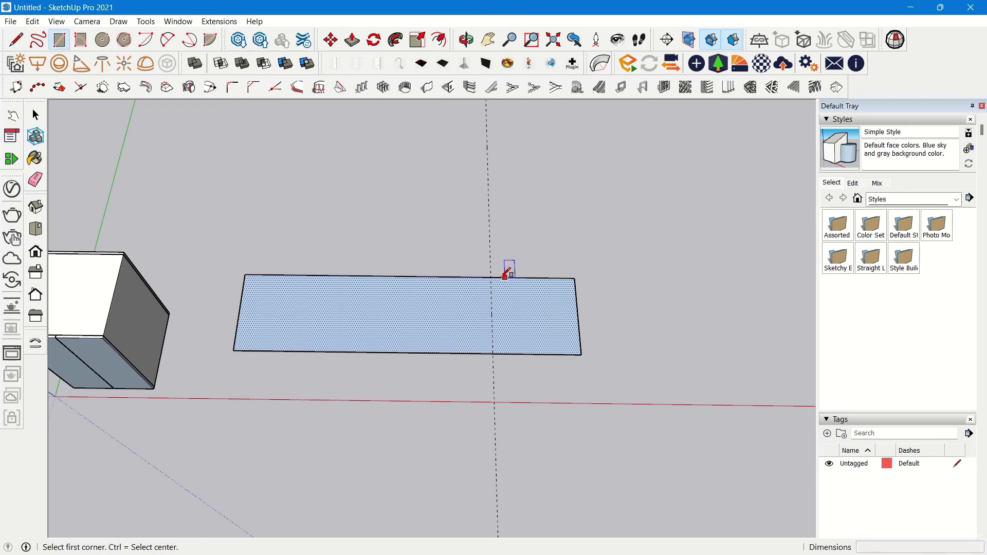
left_click(490, 277)
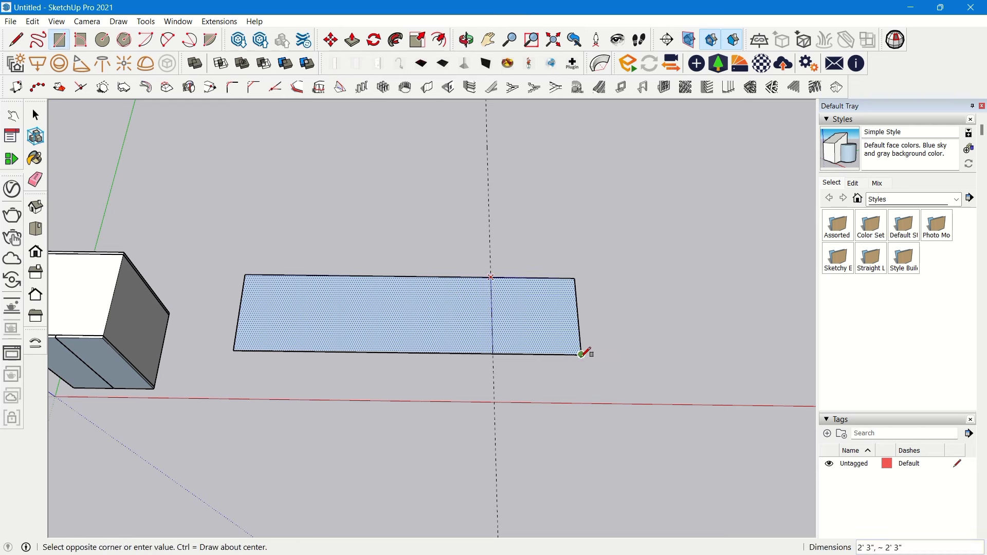
left_click(595, 502)
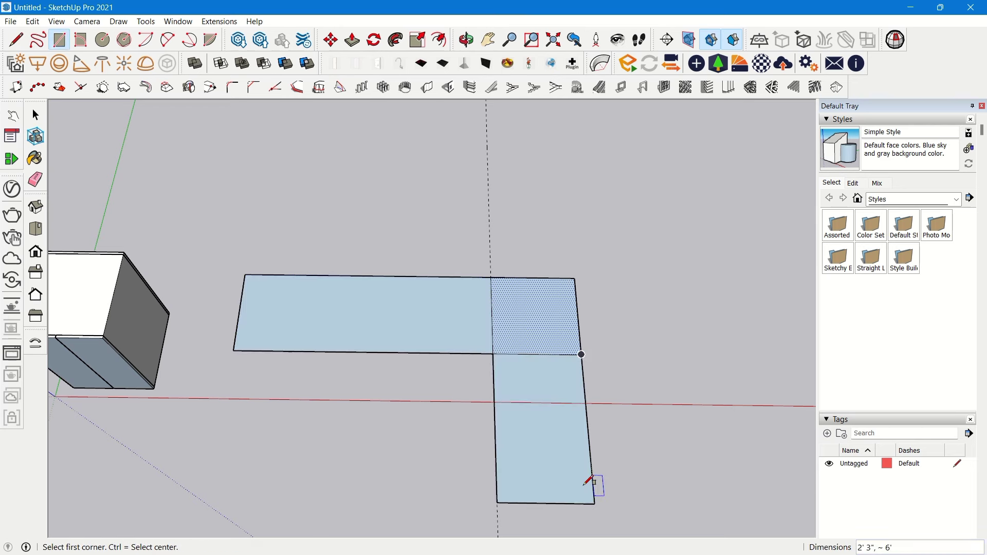
key("space")
key("e")
key("space")
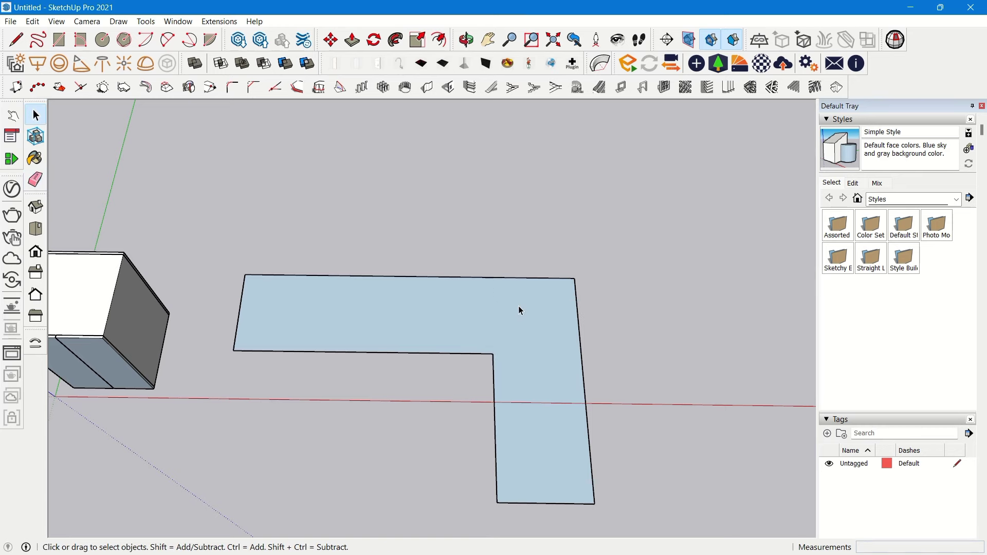
Group the L-shaped face and open the group for editing
right_click(518, 307)
left_click(562, 159)
middle_click_drag(575, 366, 647, 337)
scroll(533, 310, "down", 2)
scroll(553, 280, "up", 3)
double_click(585, 333)
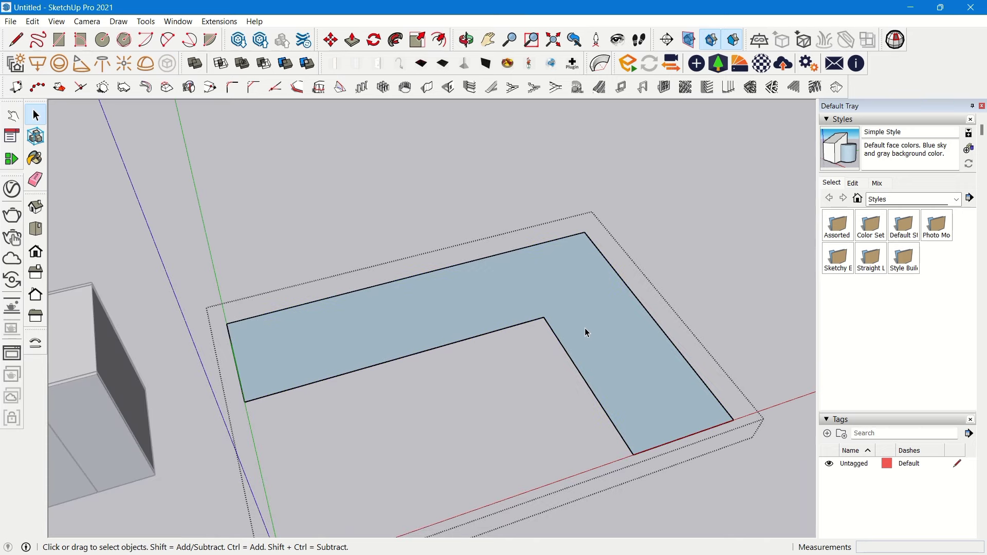
Push/Pull the L-shaped face up 3' into a solid counter base
left_click(584, 300)
middle_click_drag(583, 300, 582, 285)
key("p")
scroll(582, 287, "down", 3)
scroll(583, 330, "up", 3)
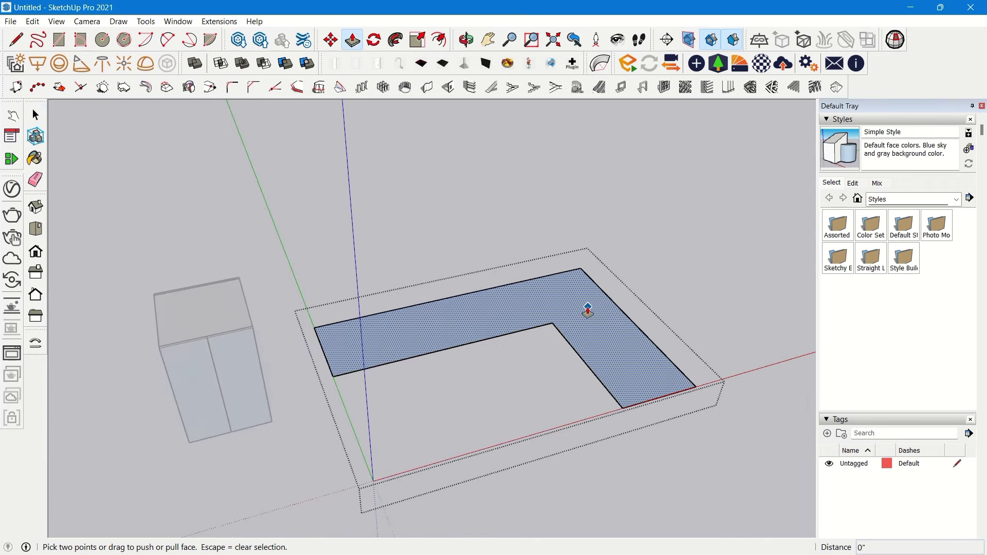
left_click(585, 317)
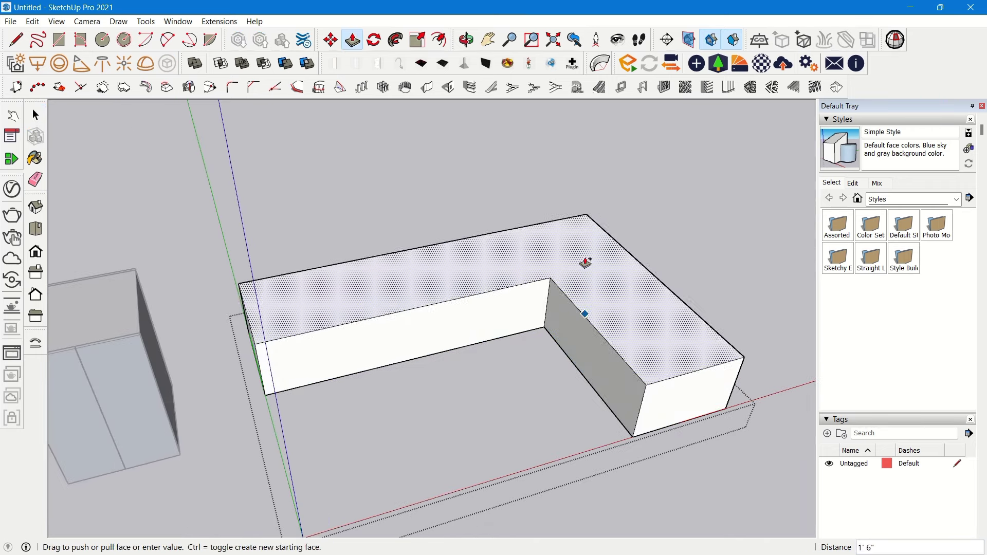
type("3")
key("Return")
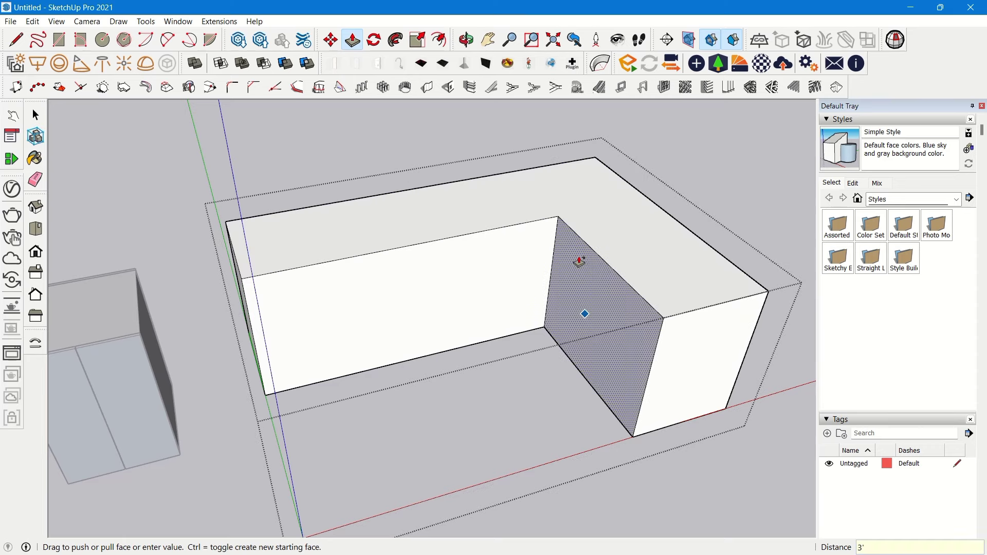
key("space")
Select the counter base's top face with its edges, make it a nested group and open that group for editing
scroll(561, 293, "down", 2)
scroll(470, 283, "up", 2)
scroll(478, 252, "down", 2)
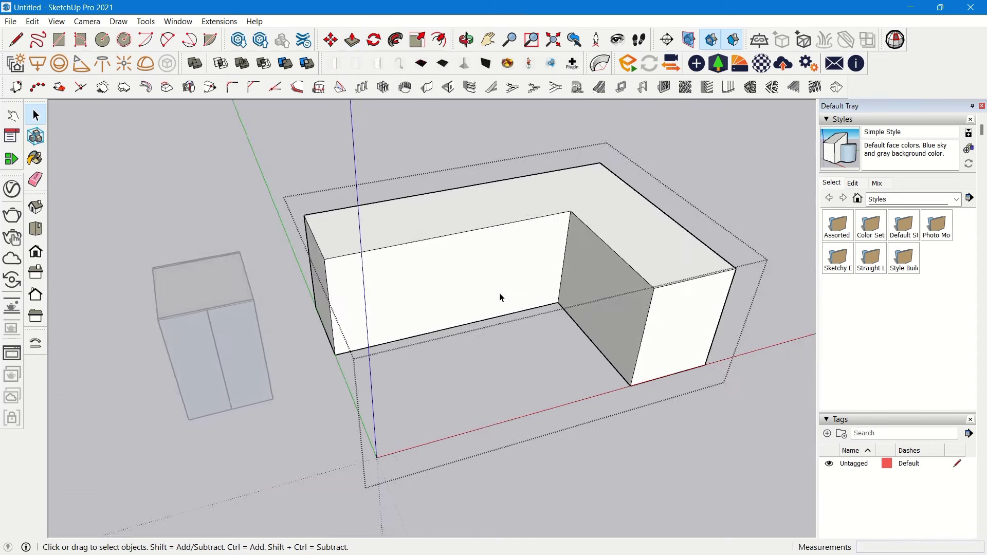
mouse_move(498, 294)
middle_mouse_down()
mouse_move(626, 252)
mouse_move(497, 296)
middle_mouse_up()
scroll(445, 205, "up", 3)
middle_click_drag(579, 185, 569, 211)
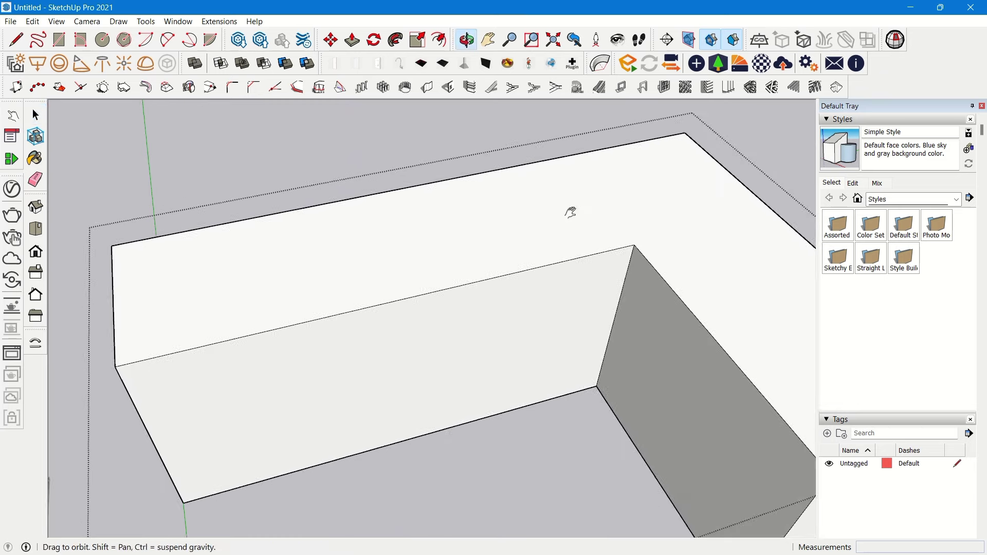
scroll(573, 211, "down", 1)
left_click(574, 214)
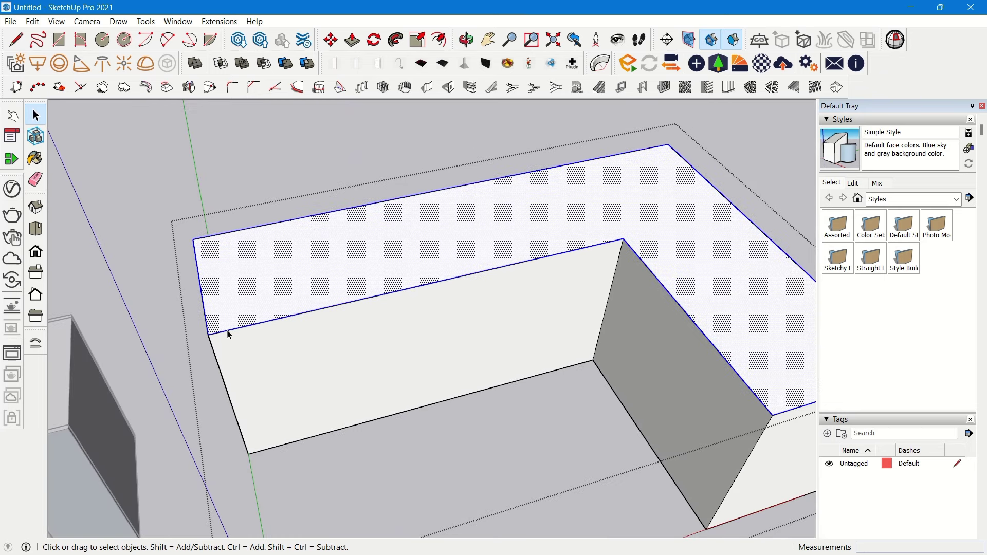
right_click(443, 255)
left_click(501, 363)
middle_click_drag(499, 364, 596, 427)
double_click(447, 239)
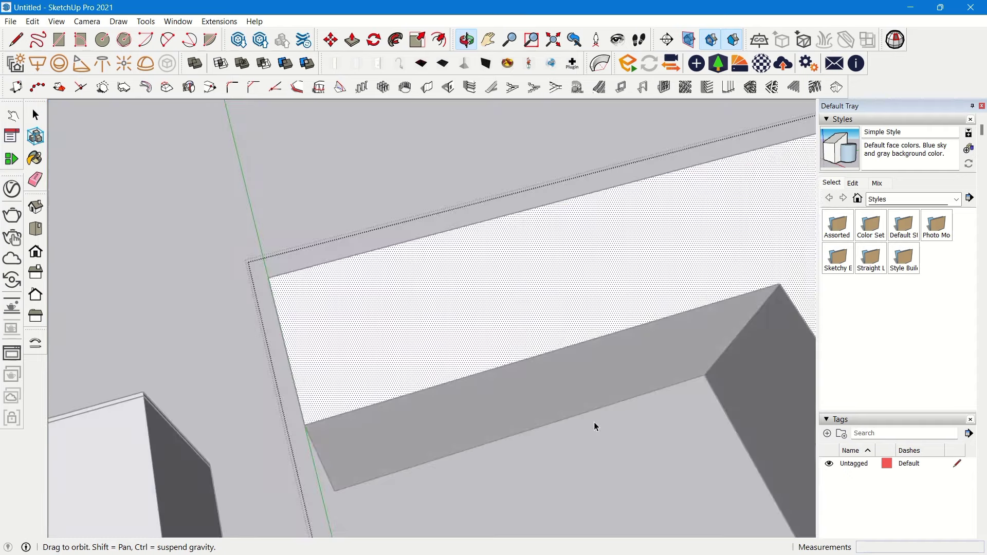
Push/Pull the nested group's L-shaped face up 1" to form the countertop slab
scroll(479, 348, "up", 2)
middle_click_drag(479, 348, 415, 192, "shift")
scroll(387, 273, "down", 2)
scroll(428, 231, "down", 2)
scroll(412, 236, "up", 2)
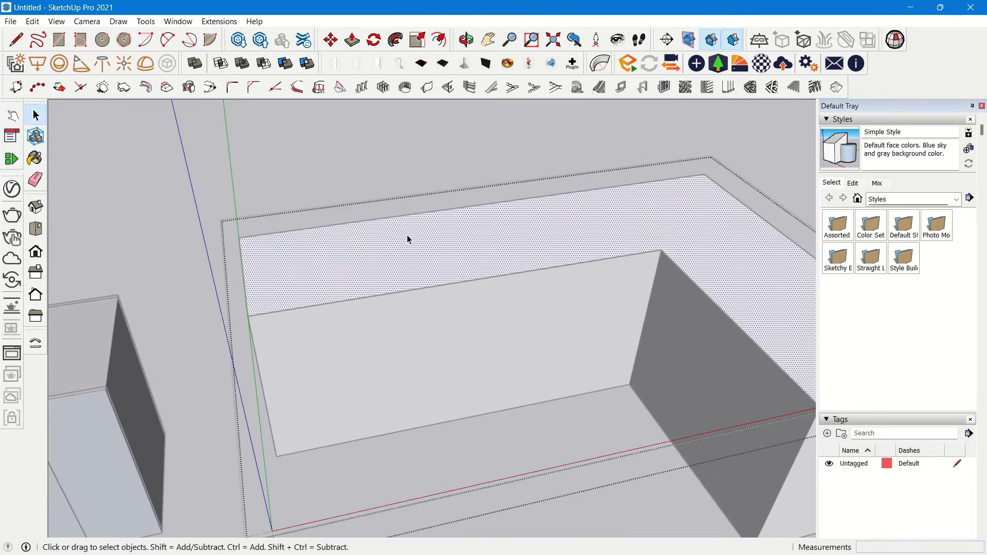
key("p")
left_click(436, 259)
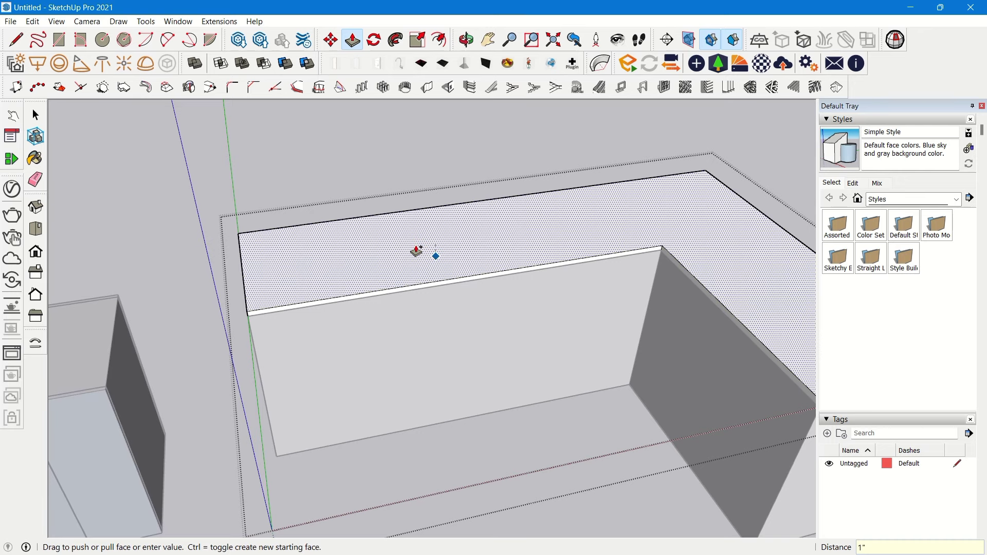
left_click(416, 251)
Offset the slab's top outline slightly inward to create a narrow border all around
key("f")
scroll(337, 286, "up", 5)
left_click(350, 310)
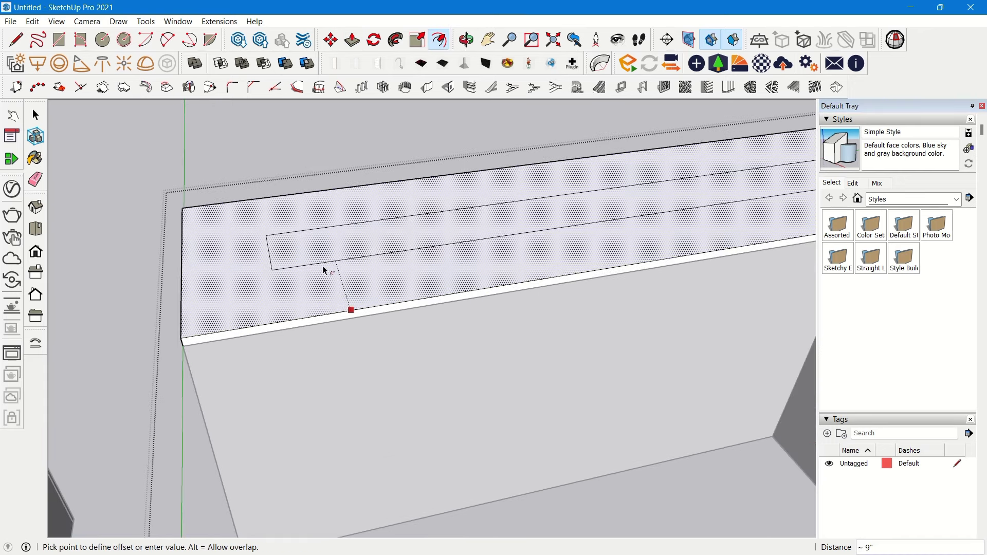
left_click(217, 332)
scroll(154, 321, "up", 1)
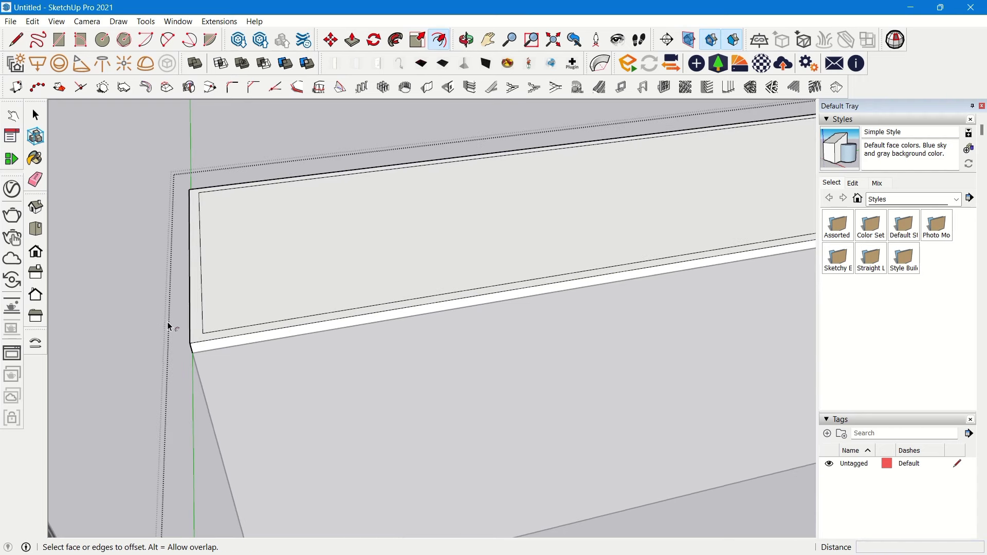
key("space")
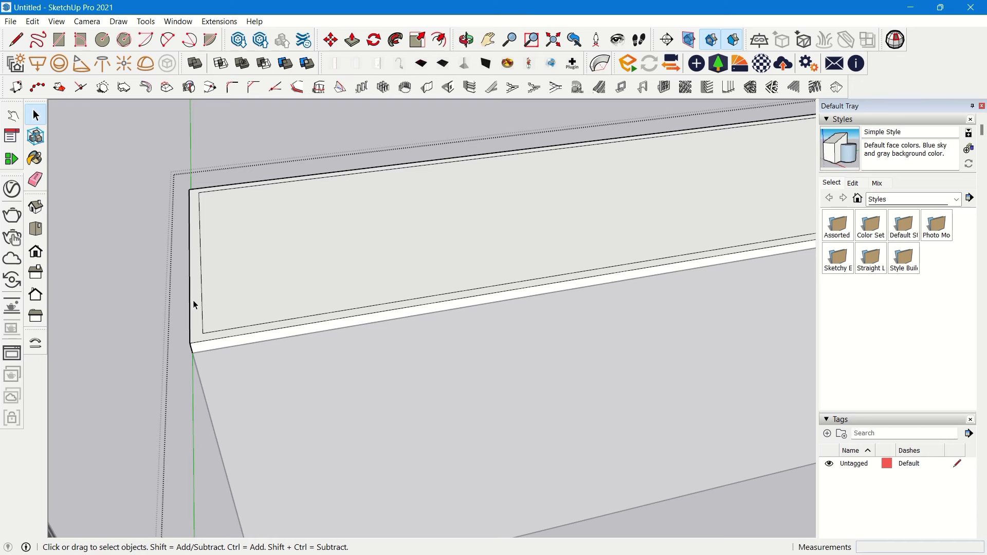
Push/Pull the narrow border around the slab up 1" to form a raised lip
key("p")
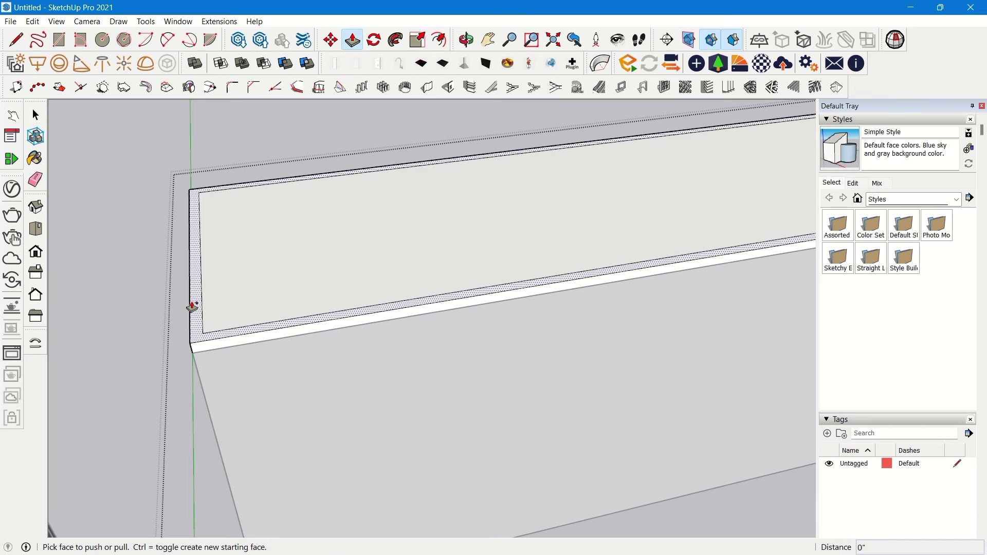
left_click(193, 310)
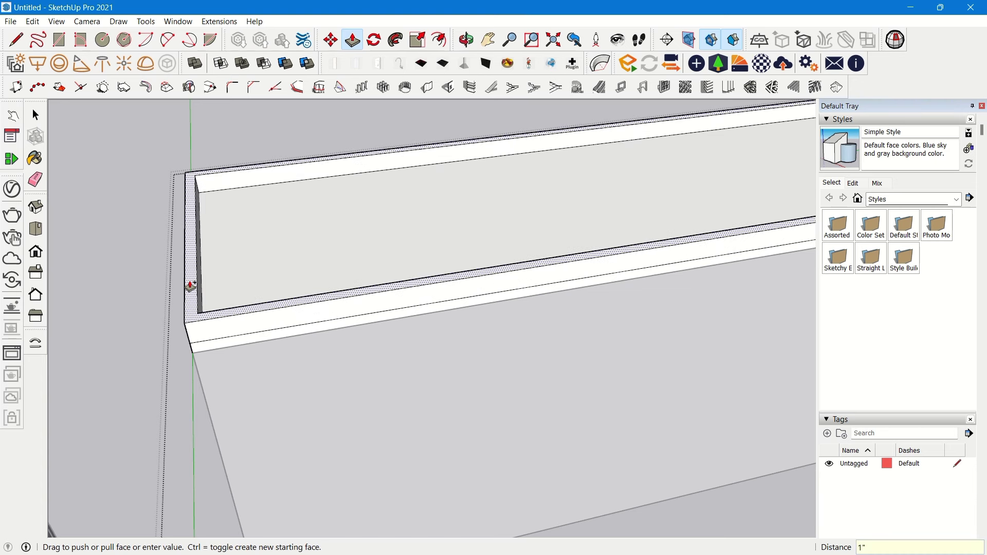
key("Return")
key("space")
Draw short lines across the raised lip at both ends of its rear run to split off the back strip
scroll(193, 287, "down", 6)
middle_click_drag(334, 247, 402, 249)
scroll(176, 227, "up", 5)
middle_click_drag(175, 227, 231, 229)
scroll(231, 230, "up", 2)
key("l")
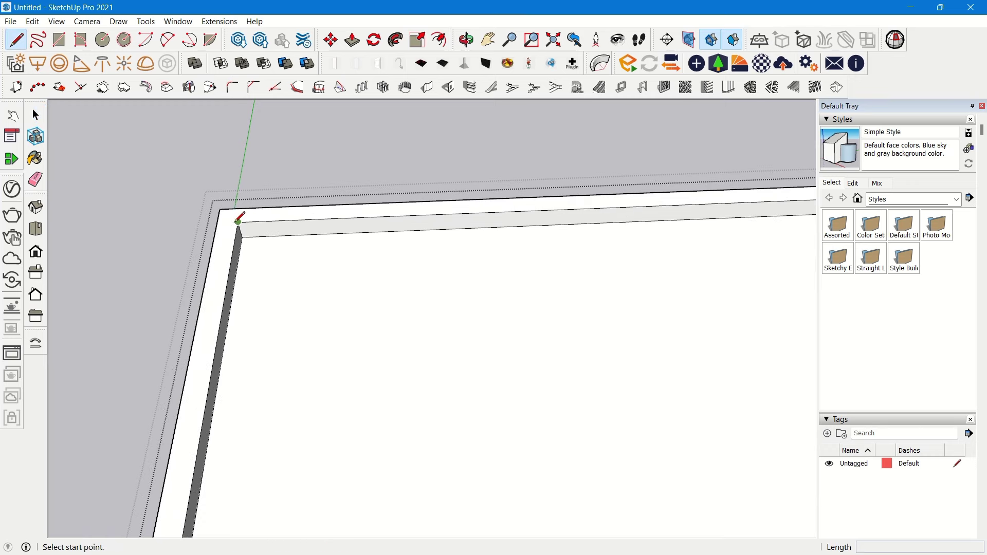
left_click(238, 221)
left_click(224, 216)
scroll(217, 186, "down", 5)
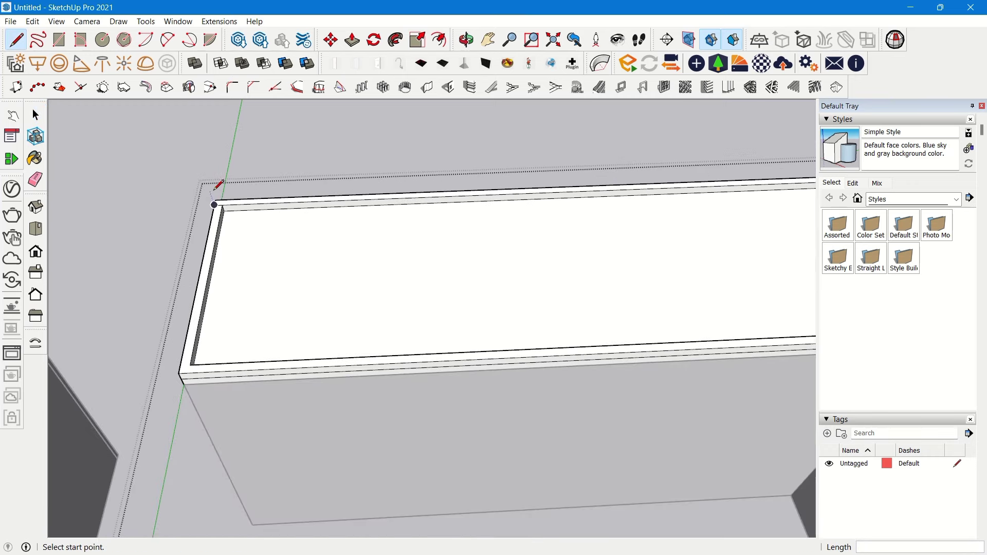
scroll(663, 404, "up", 6)
scroll(650, 403, "up", 2)
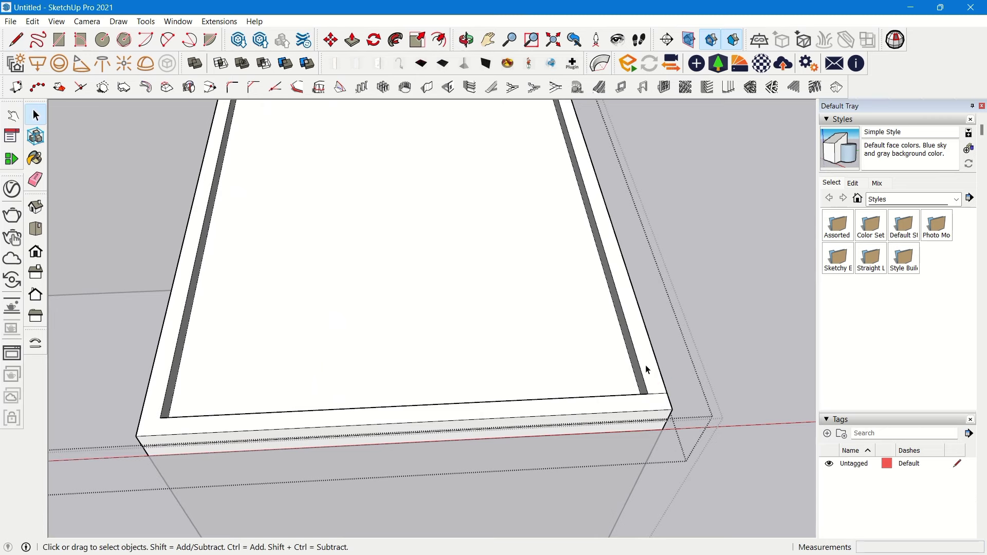
Push/Pull the lip's back strip down 1" so it is level with the slab surface
scroll(645, 369, "down", 5)
middle_click_drag(187, 175, 355, 395, "shift")
scroll(324, 347, "up", 5)
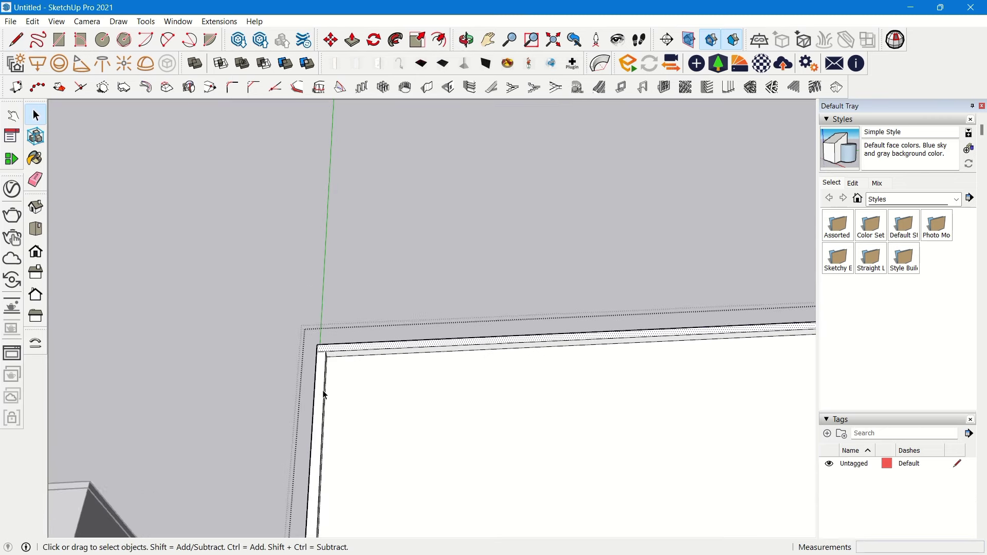
scroll(323, 395, "up", 3)
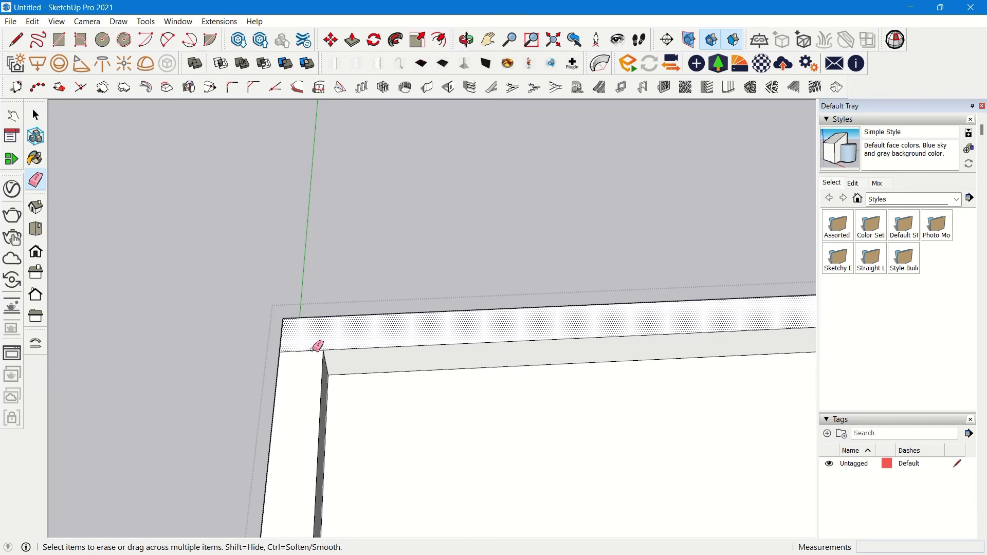
left_click(355, 336)
scroll(371, 308, "down", 1)
left_click_drag(375, 329, 382, 355)
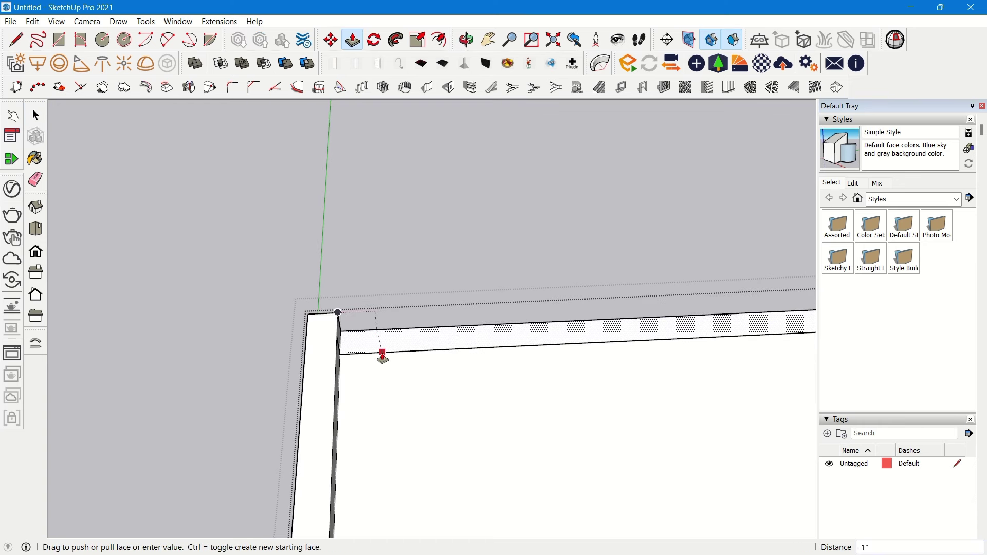
scroll(247, 231, "down", 2)
Erase the leftover inner edge lines along the lowered rear runs of the countertop
key("e")
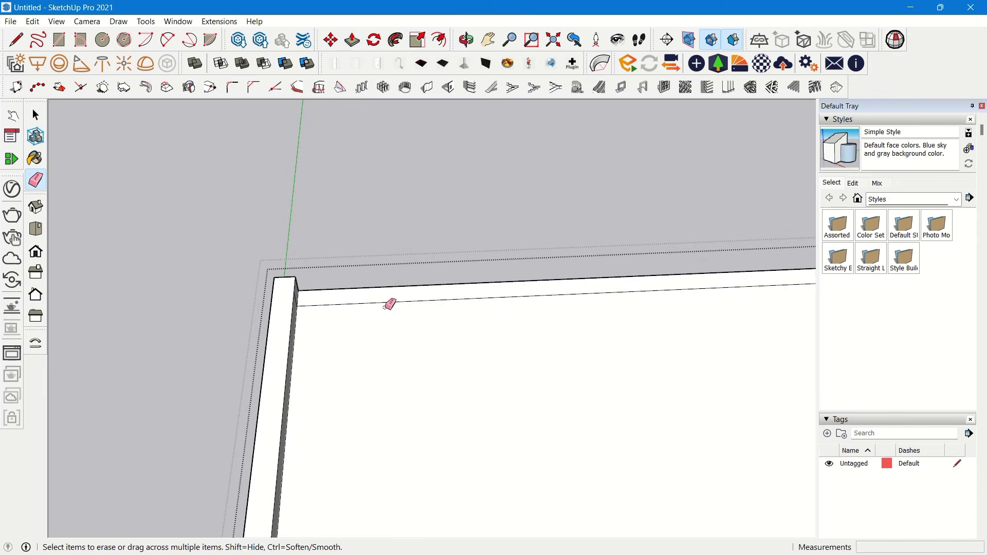
mouse_move(382, 290)
middle_mouse_down()
mouse_move(323, 255)
mouse_move(368, 246)
mouse_move(364, 289)
mouse_move(424, 345)
mouse_move(465, 327)
middle_mouse_up()
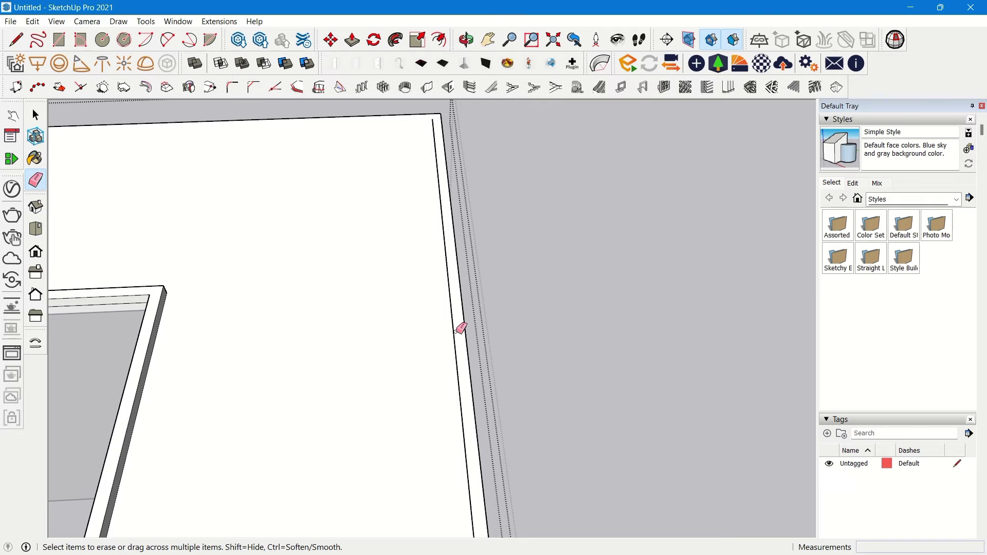
scroll(463, 294, "down", 3)
mouse_move(403, 315)
middle_mouse_down()
mouse_move(685, 225)
mouse_move(566, 363)
mouse_move(364, 409)
mouse_move(470, 315)
mouse_move(571, 322)
mouse_move(392, 379)
mouse_move(410, 353)
mouse_move(564, 288)
mouse_move(464, 370)
mouse_move(136, 396)
mouse_move(443, 266)
mouse_move(326, 364)
mouse_move(365, 346)
mouse_move(195, 285)
mouse_move(519, 425)
mouse_move(482, 229)
mouse_move(488, 208)
mouse_move(729, 282)
mouse_move(697, 290)
middle_mouse_up()
key("space")
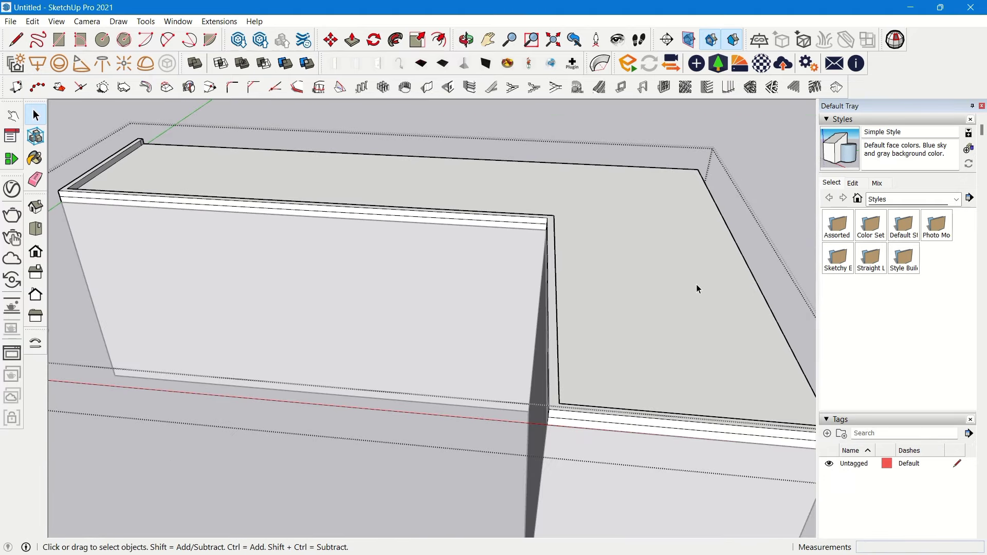
Examine the countertop's raised lip and lowered rear edges from several sides
scroll(697, 287, "down", 4)
middle_click_drag(707, 307, 420, 234)
scroll(597, 297, "up", 4)
middle_click_drag(597, 297, 301, 238)
scroll(264, 187, "up", 4)
middle_click_drag(263, 186, 528, 244)
scroll(224, 288, "down", 3)
scroll(259, 188, "down", 2)
middle_click_drag(260, 187, 679, 214)
scroll(562, 236, "up", 5)
middle_click_drag(553, 321, 432, 290)
scroll(688, 270, "down", 3)
Import the Marble 01 stone material from the Enscape Material Library
left_click(688, 269)
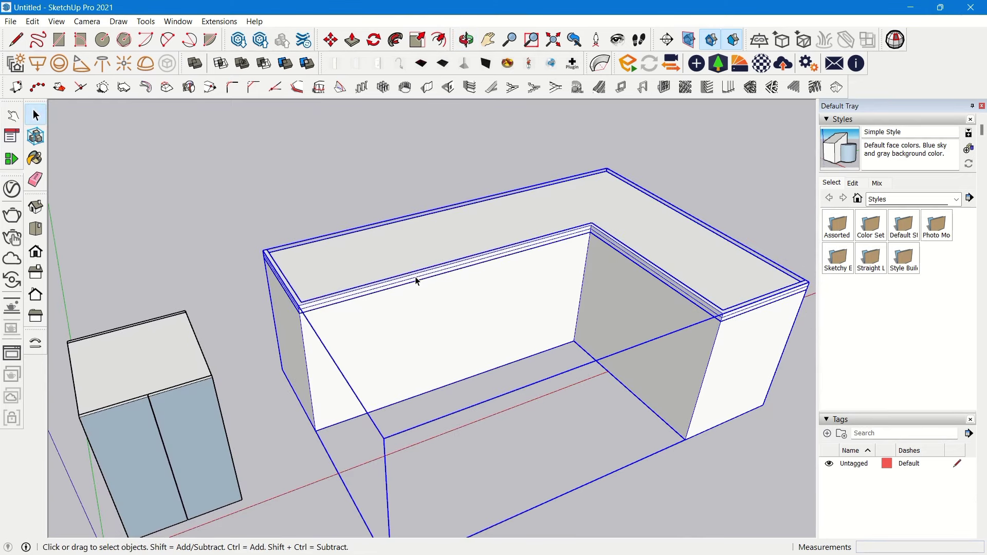
double_click(417, 281)
scroll(919, 375, "down", 11)
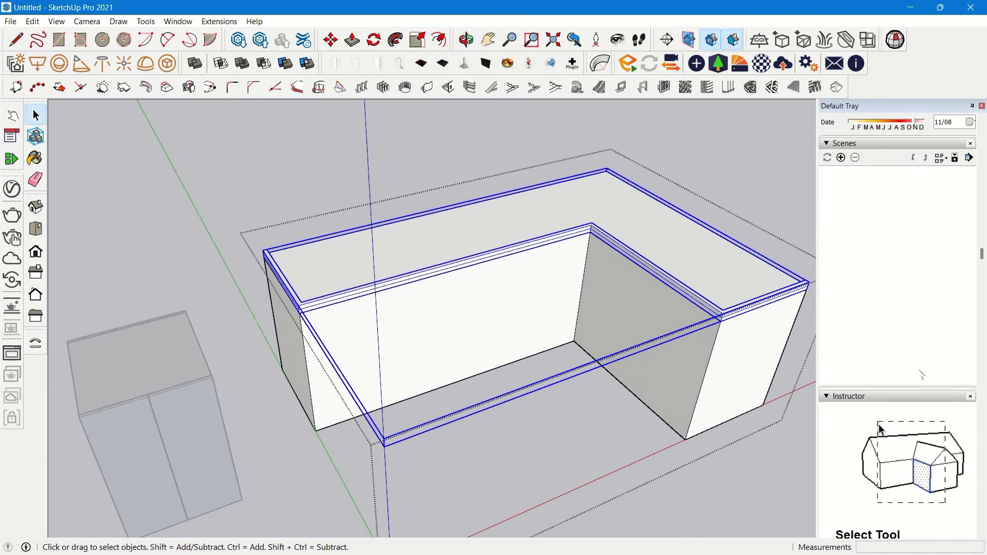
left_click(235, 23)
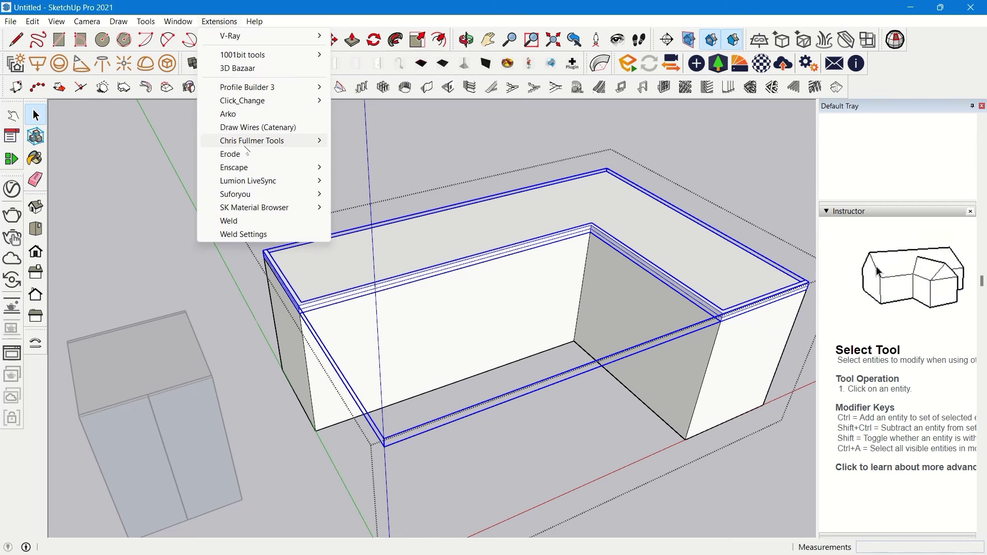
mouse_move(274, 169)
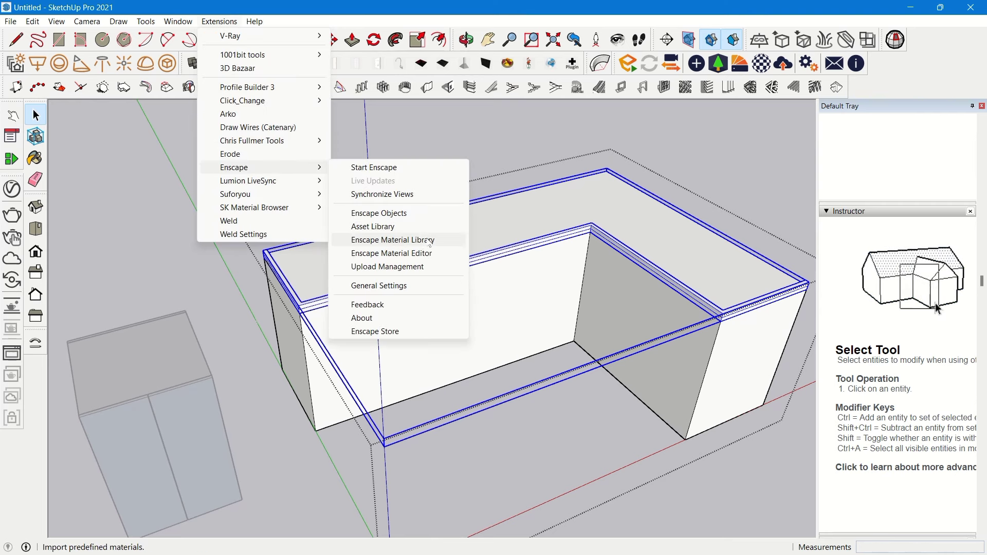
left_click(429, 240)
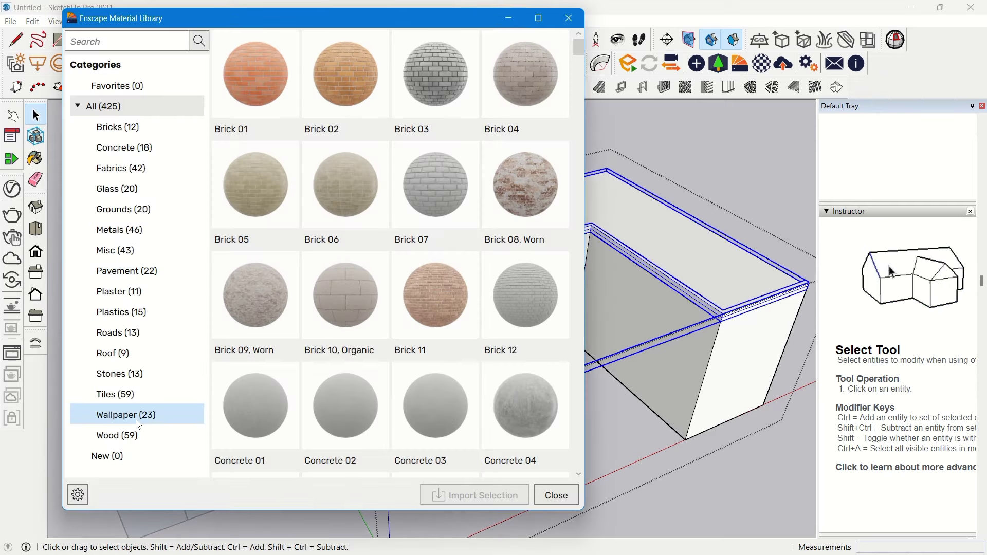
left_click(148, 371)
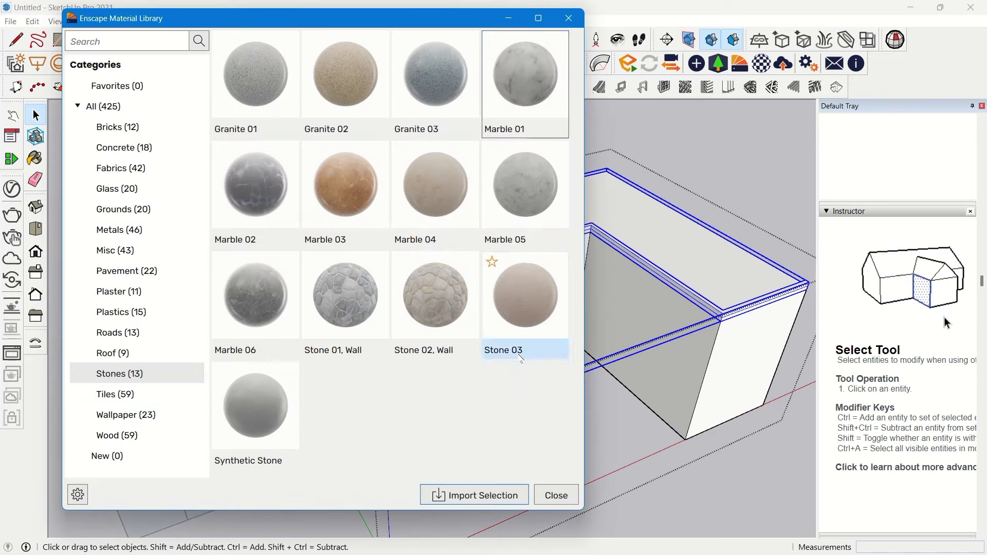
left_click(556, 494)
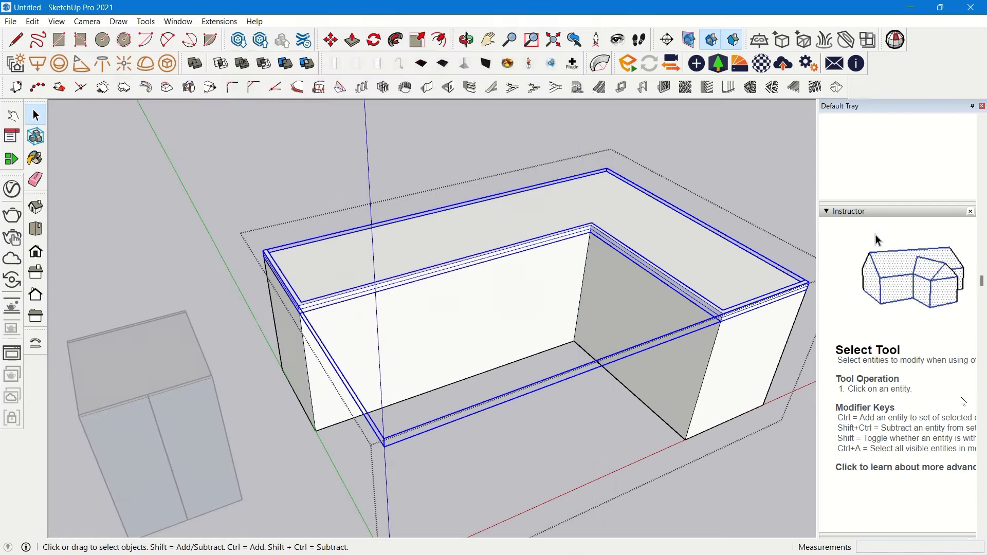
Paint the L-shaped countertop slab and its raised lip with the Marble 01 material
left_click(854, 298)
scroll(148, 278, "up", 3)
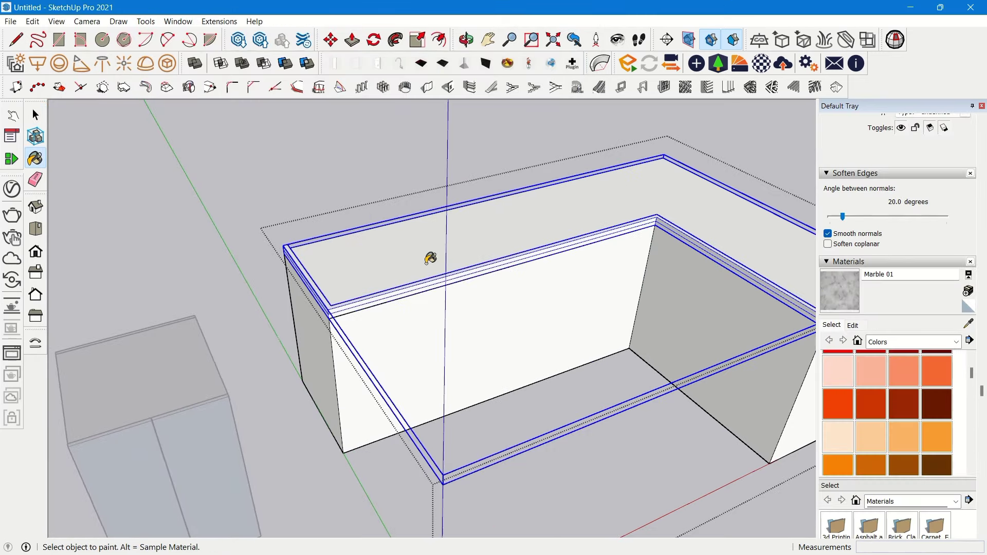
left_click(430, 257)
scroll(511, 291, "down", 3)
left_click(675, 188)
scroll(474, 263, "up", 3)
middle_click_drag(473, 263, 442, 247)
scroll(374, 258, "up", 3)
middle_click_drag(373, 258, 488, 286)
scroll(621, 204, "down", 3)
scroll(476, 296, "down", 3)
scroll(369, 364, "up", 3)
scroll(495, 357, "up", 2)
Offset the outline of the counter's long-run inner front face inward by 18mm
triple_click(495, 358)
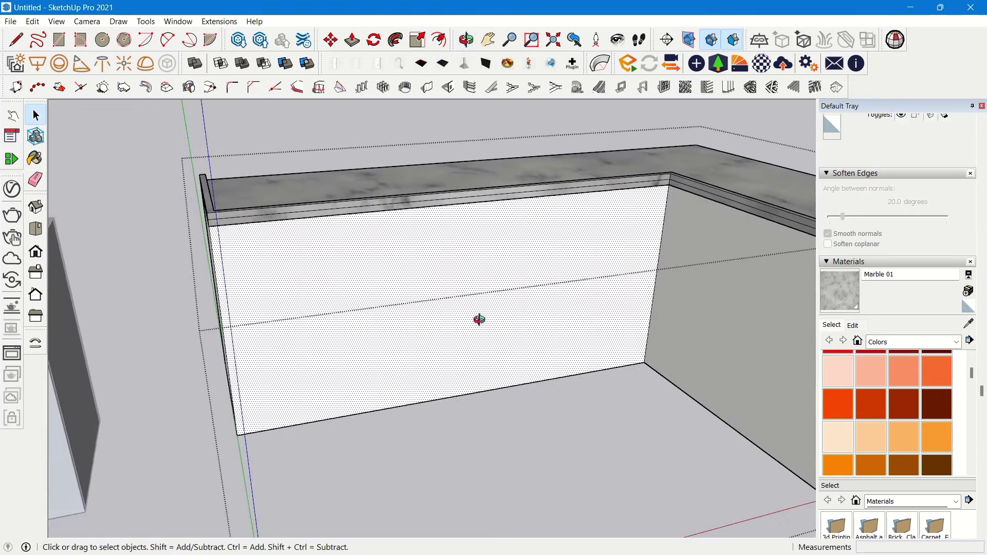
middle_click_drag(475, 319, 441, 286)
key("r")
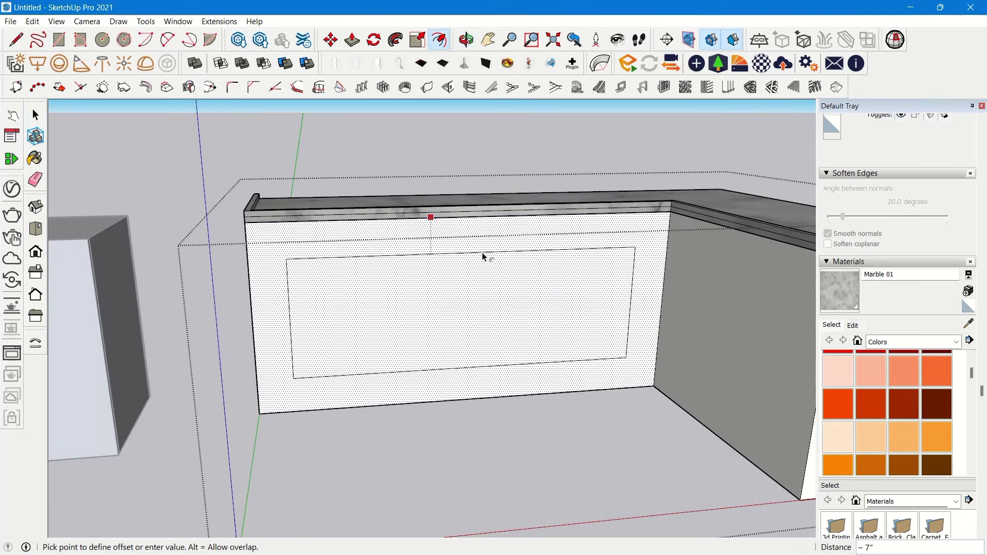
type("18mm")
key("Return")
middle_click_drag(482, 254, 495, 299)
key("space")
Push/Pull the inset face of the long run inward to hollow out an open compartment
key("p")
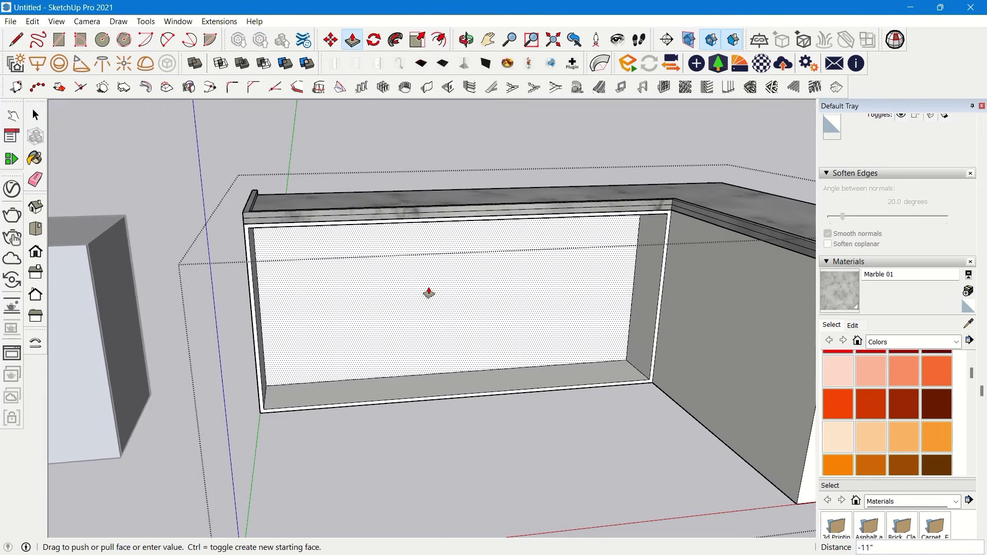
left_click(420, 269)
middle_click_drag(426, 339, 472, 279)
scroll(465, 359, "down", 2)
key("space")
key("Escape")
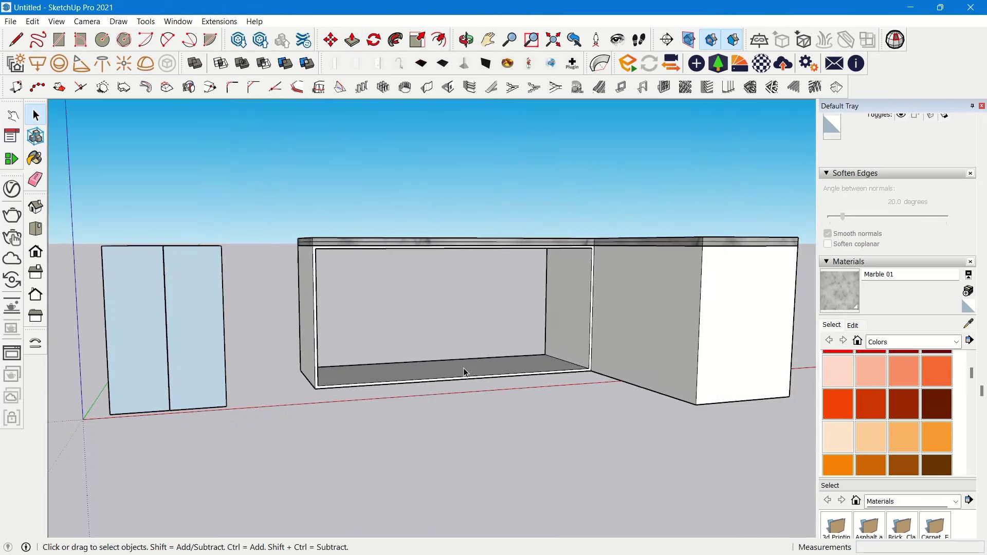
Examine the cabinet's doors and the gap between them alongside the counter's open compartment
middle_click_drag(464, 371, 440, 152)
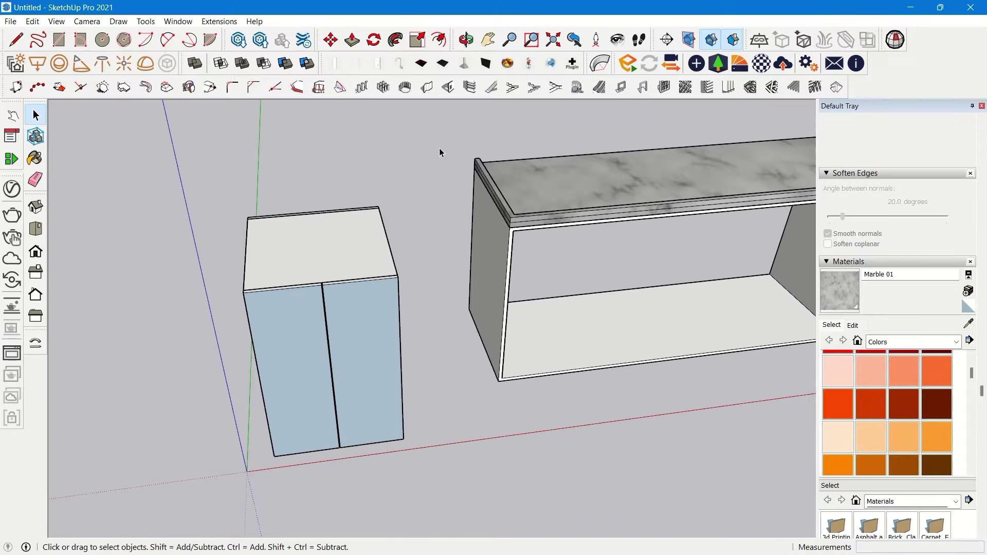
left_click_drag(127, 487, 62, 475)
middle_click_drag(390, 382, 501, 393)
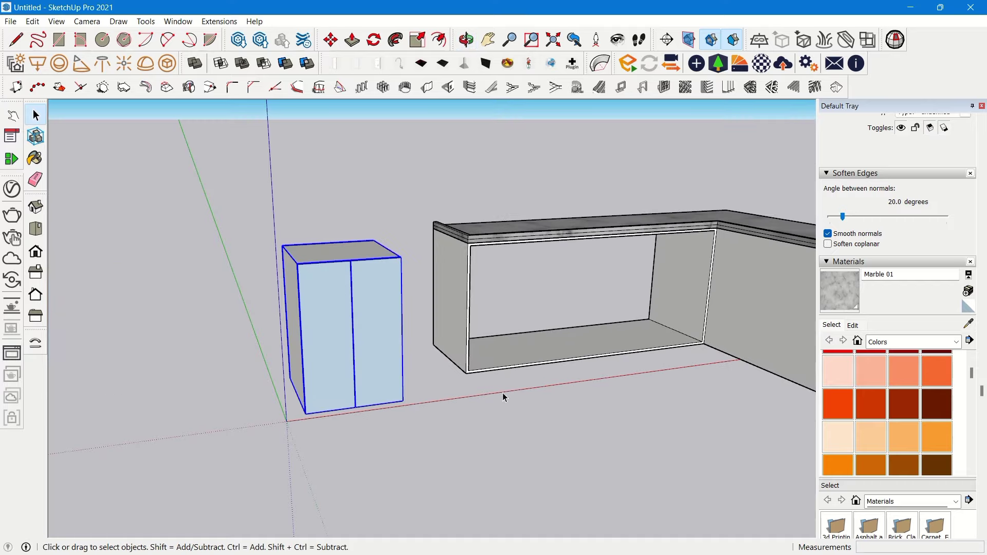
middle_click_drag(580, 229, 454, 338)
scroll(454, 339, "down", 1)
middle_click_drag(503, 272, 339, 298)
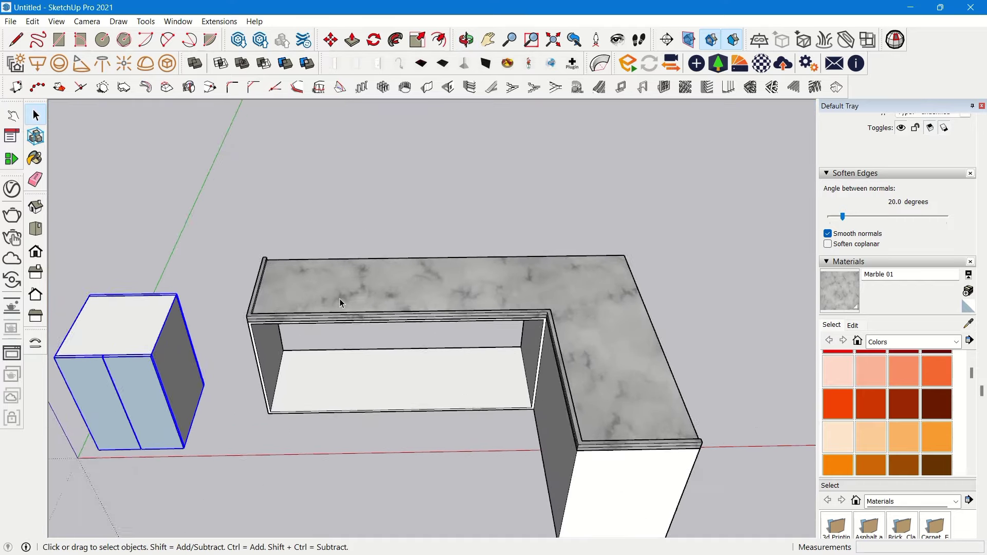
scroll(339, 298, "up", 4)
middle_click_drag(473, 302, 511, 341)
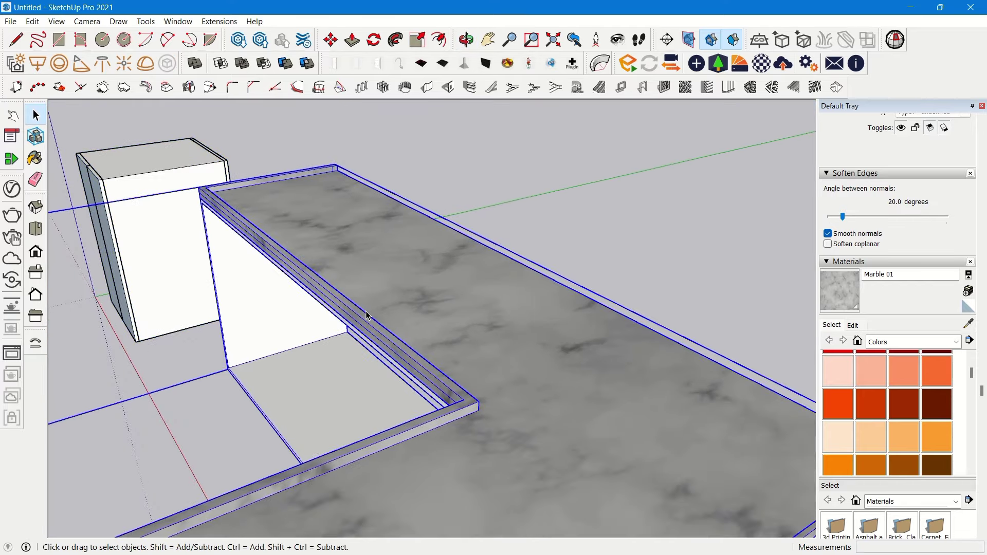
middle_click_drag(235, 250, 457, 227)
scroll(432, 283, "up", 1)
middle_click_drag(393, 269, 394, 332)
scroll(440, 256, "up", 7)
mouse_move(440, 248)
middle_mouse_down()
mouse_move(421, 259)
mouse_move(438, 235)
middle_mouse_up()
scroll(438, 234, "up", 6)
scroll(438, 234, "down", 6)
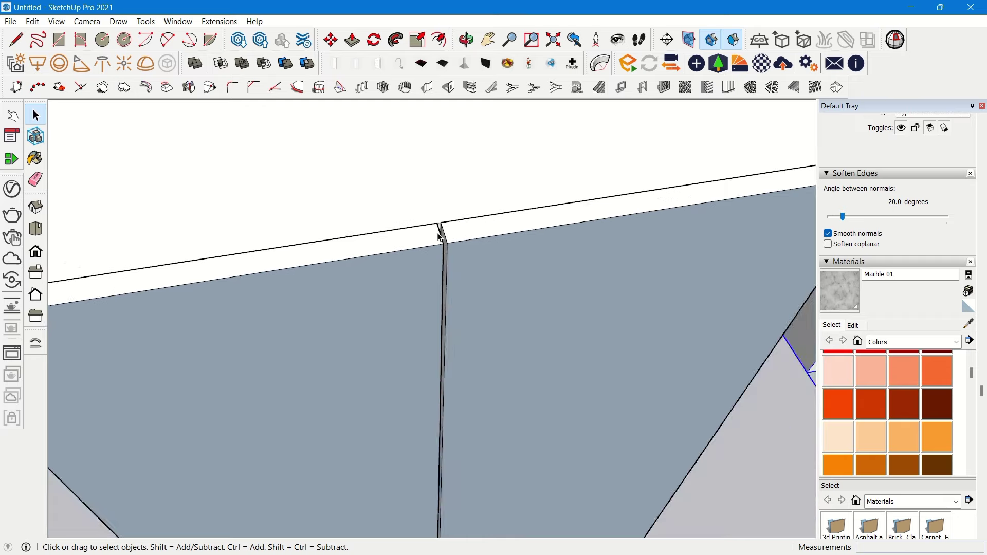
scroll(439, 236, "down", 6)
middle_click_drag(532, 494, 293, 249)
scroll(430, 270, "down", 3)
scroll(293, 249, "down", 2)
middle_click_drag(506, 293, 624, 334)
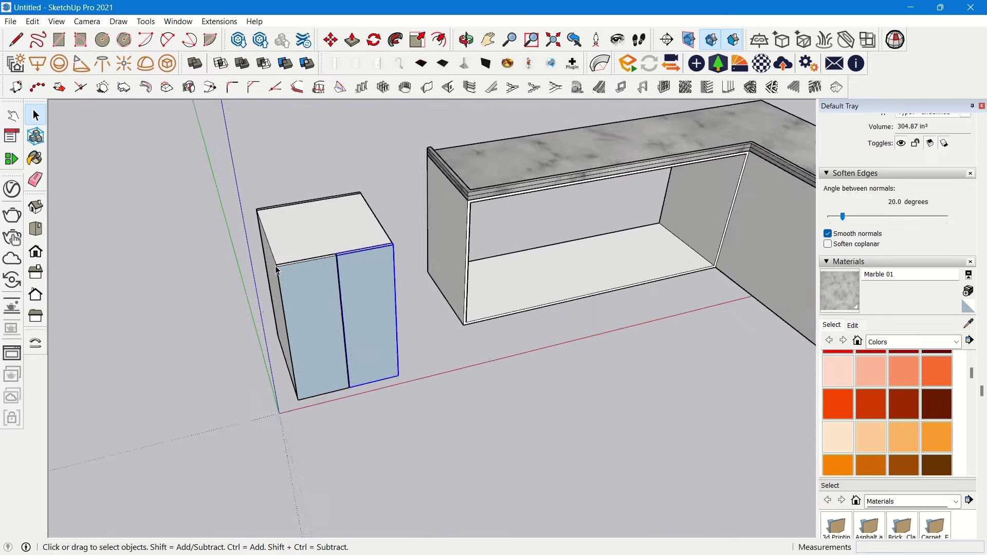
middle_click_drag(276, 270, 438, 247)
scroll(230, 273, "up", 3)
scroll(438, 247, "up", 1)
key("r")
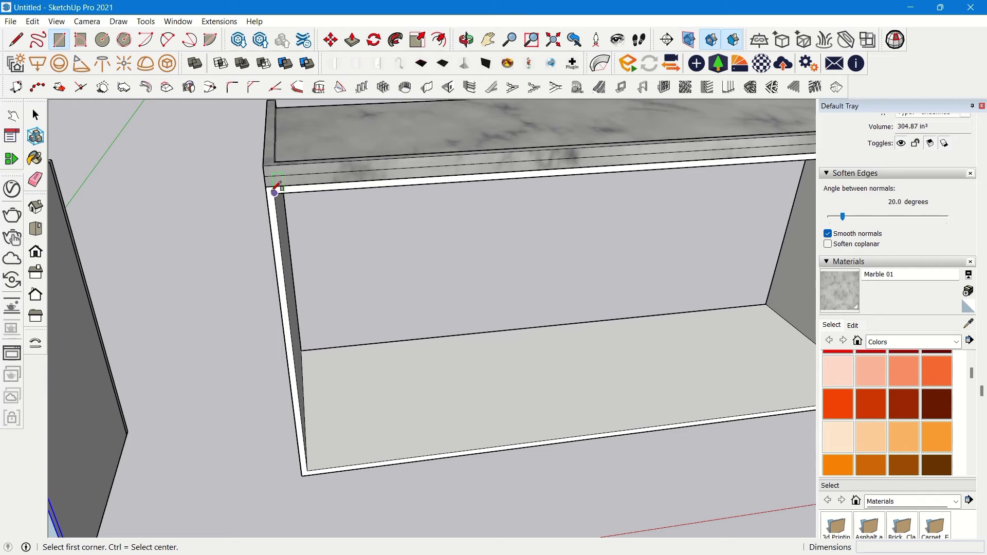
scroll(276, 192, "down", 5)
middle_click_drag(522, 304, 663, 265)
key("space")
Draw a 3' vertical line through the midpoint of the short leg's inner front face, splitting it into two halves
left_click(511, 303)
scroll(503, 260, "up", 1)
double_click(501, 259)
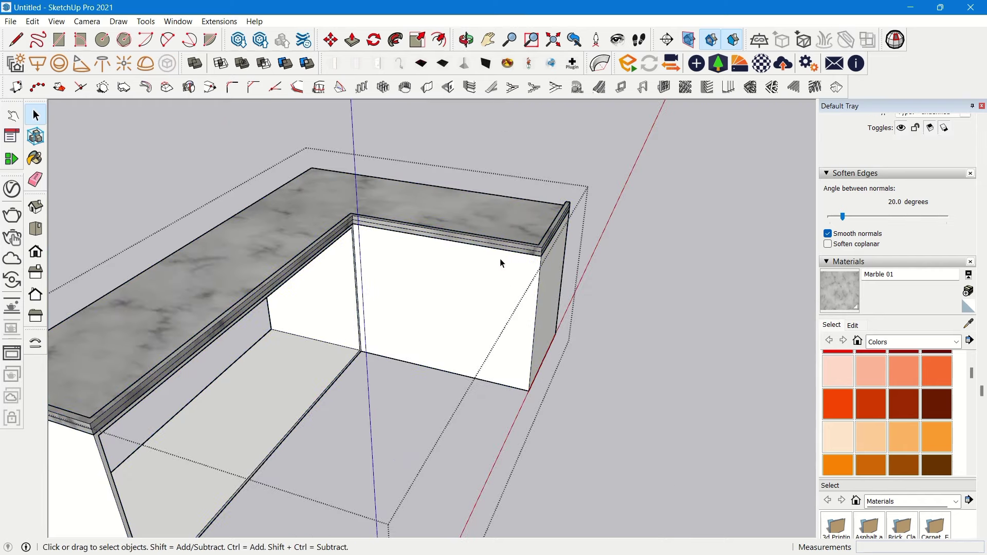
triple_click(500, 258)
scroll(497, 272, "up", 1)
middle_click_drag(486, 296, 589, 348)
key("l")
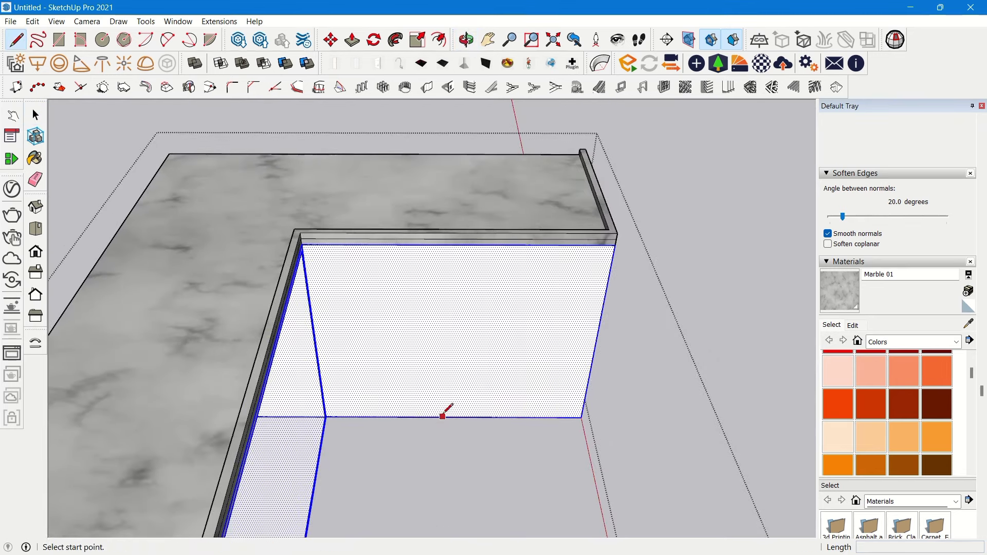
middle_click_drag(455, 244, 455, 190)
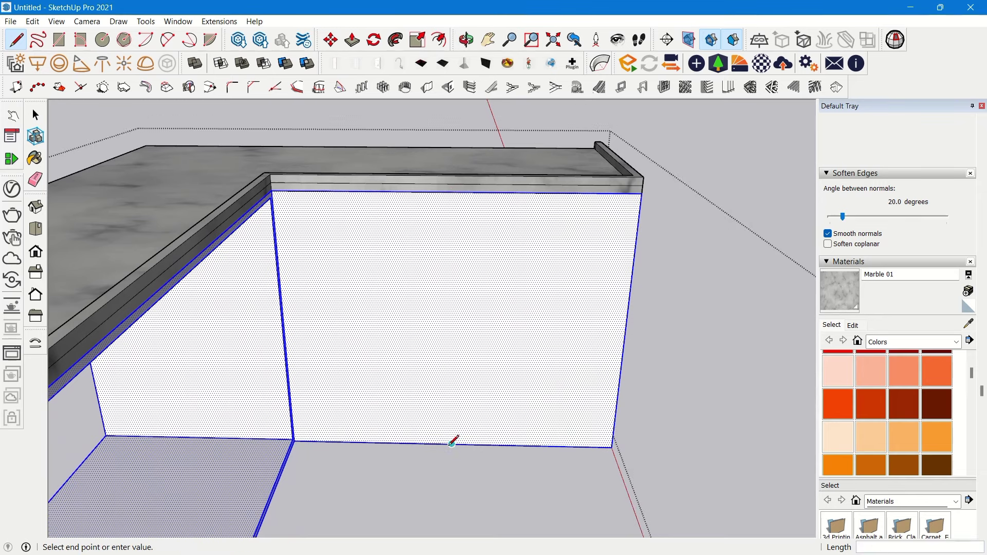
middle_click_drag(455, 210, 452, 149)
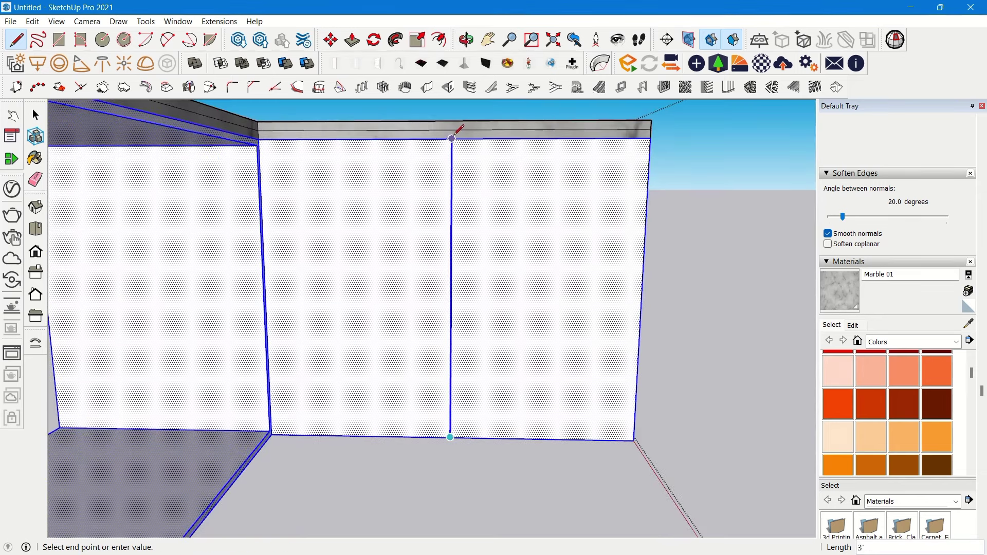
left_click(451, 138)
key("space")
Draw a horizontal line across the middle of the short leg's outer half to split it into upper and lower panels
middle_click_drag(549, 276, 420, 225)
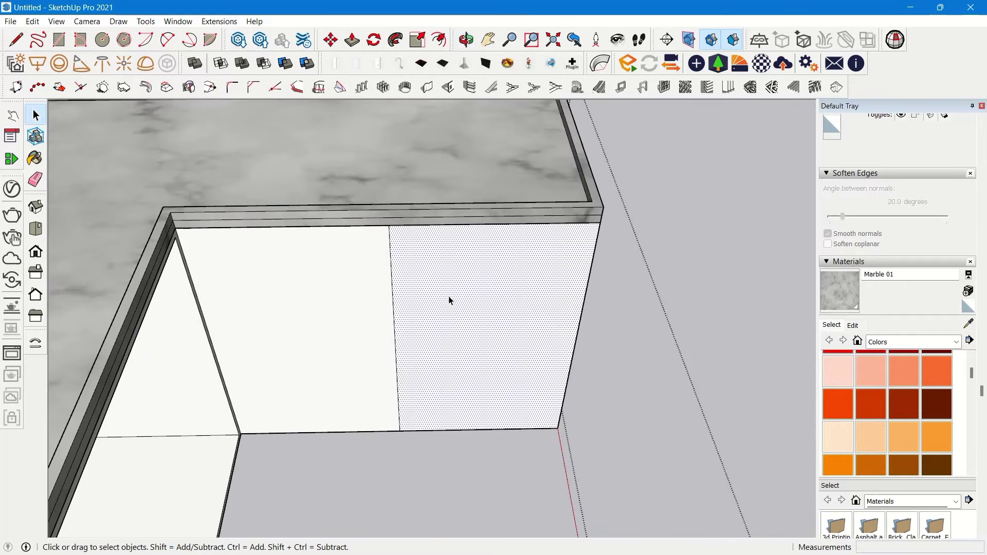
middle_click_drag(448, 291, 473, 218)
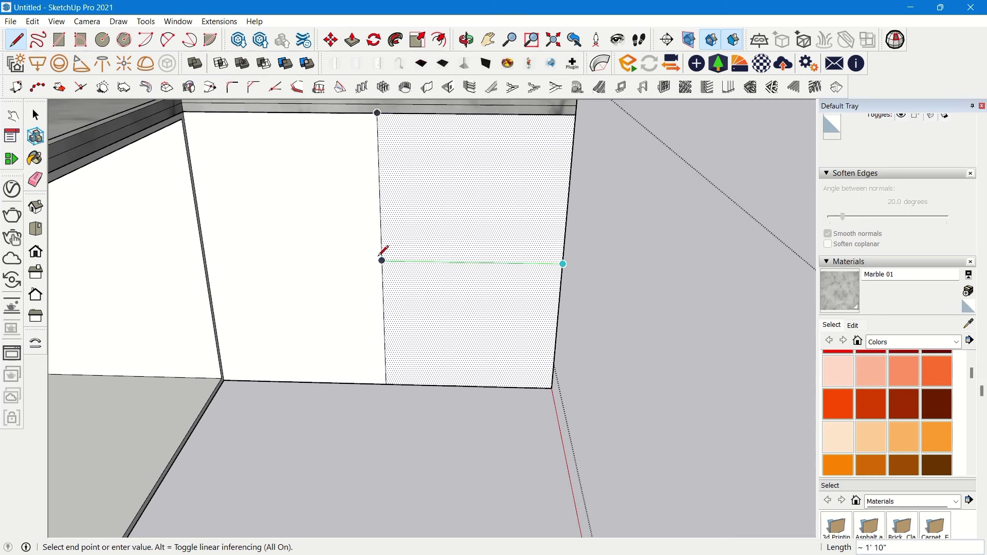
left_click(382, 261)
key("space")
Offset the outline of the short leg's upper outer panel inward by 18mm
left_click(469, 202)
middle_click_drag(469, 203, 465, 255)
scroll(466, 256, "up", 2)
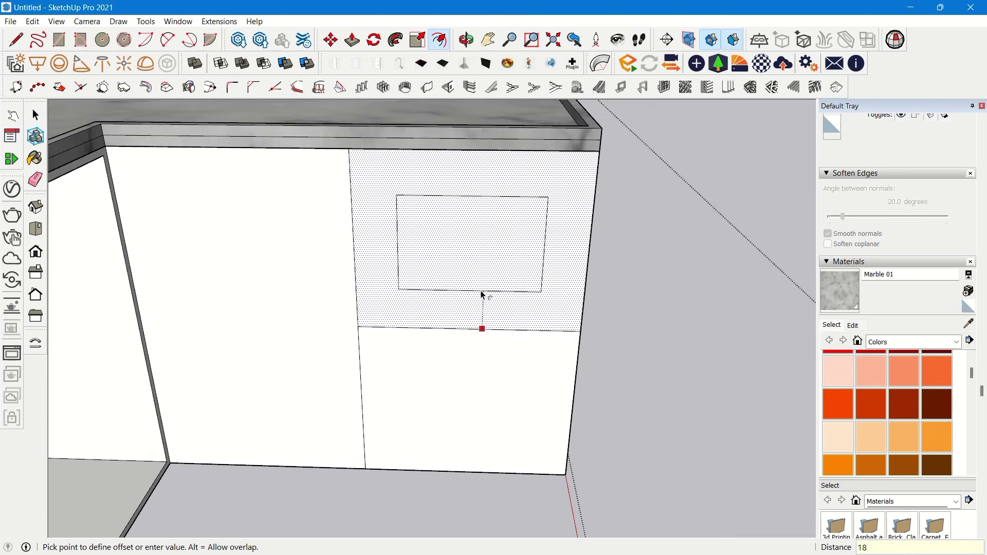
key("Return")
key("space")
Push/Pull the inset face of the upper outer panel inward about 1' 8" to form a drawer opening
left_click(507, 221)
middle_click_drag(507, 221, 545, 230)
left_click_drag(496, 304, 506, 240)
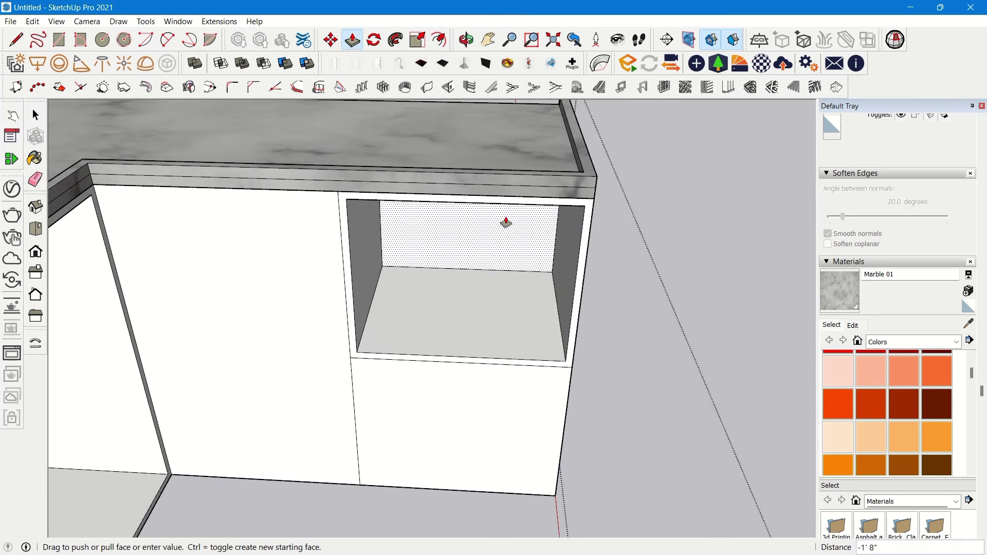
left_click(505, 219)
middle_click_drag(458, 326, 456, 309)
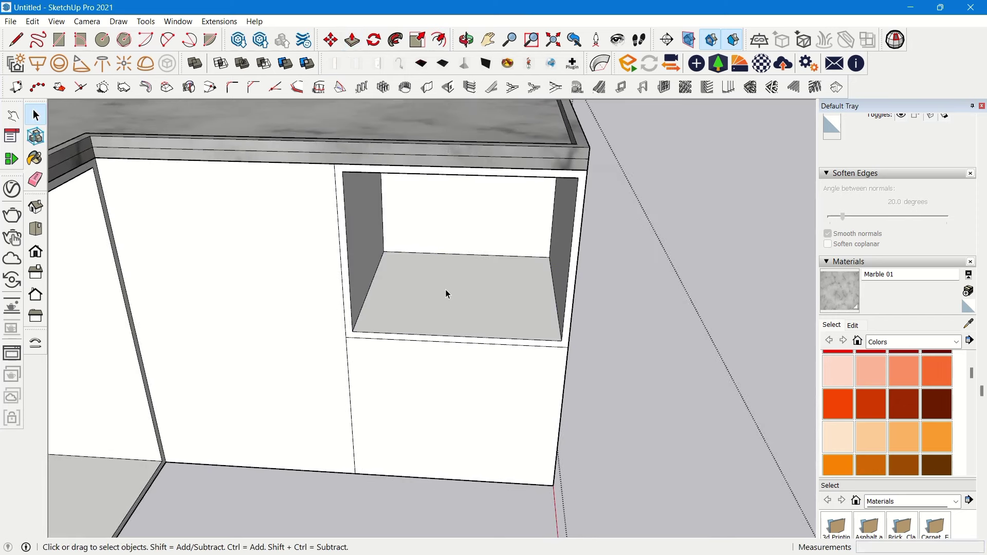
Draw a rectangle covering the drawer opening and its frame, and make it a group
scroll(354, 225, "up", 3)
key("r")
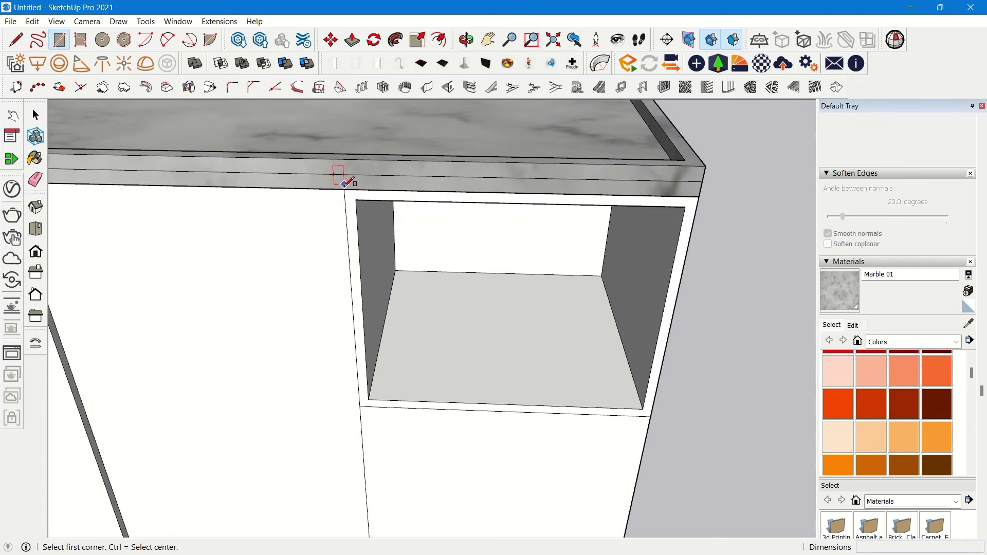
left_click(651, 416)
key("space")
left_click(567, 325)
right_click(567, 325)
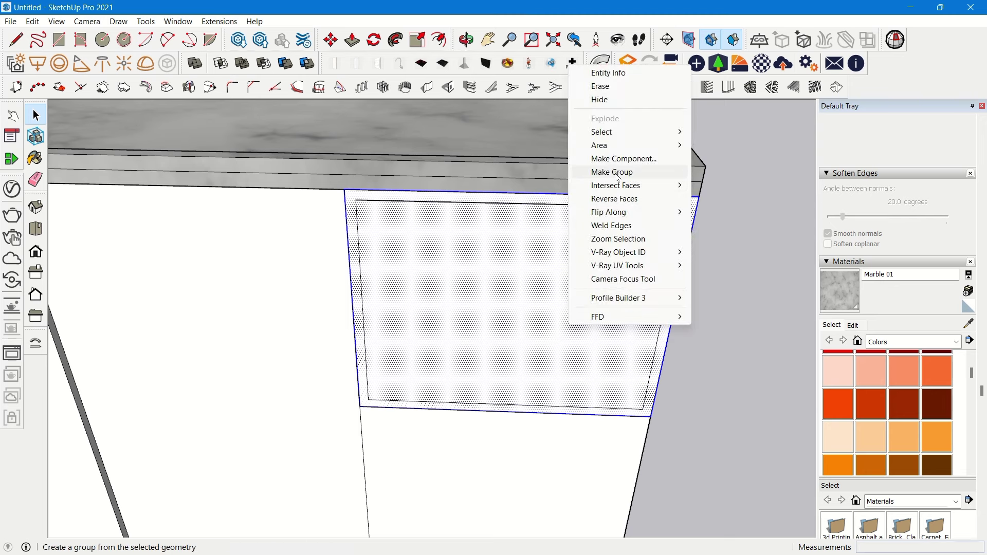
left_click(619, 176)
Push/Pull the grouped rectangle outward 18mm to form the drawer's front panel
middle_click_drag(600, 337, 613, 304)
key("p")
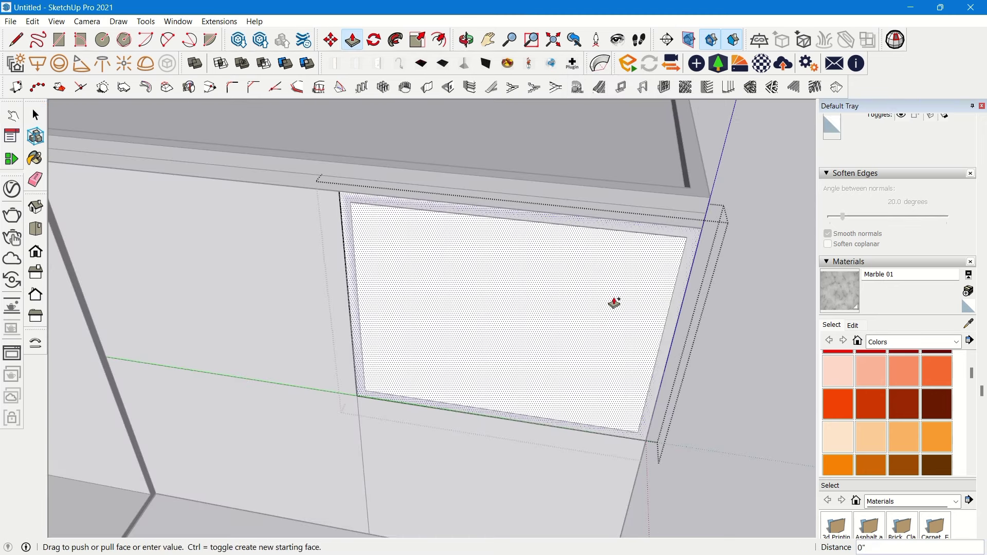
left_click_drag(614, 303, 606, 314)
type("18m")
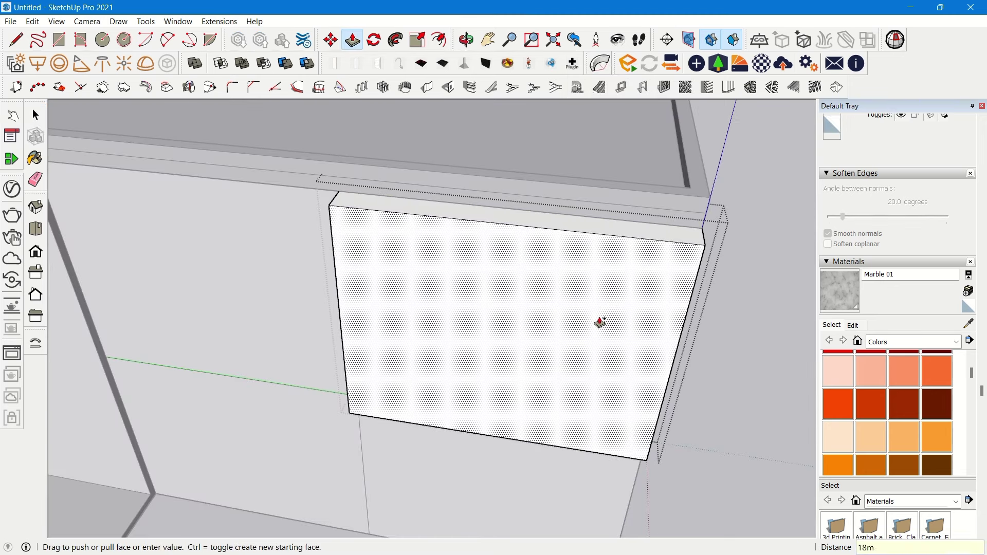
type("m")
key("Return")
scroll(480, 313, "down", 2)
middle_click_drag(480, 315, 563, 249)
key("space")
key("Escape")
Try to Push/Pull the counter's lower face beneath the drawer front, using the countertop's lower corner as reference
scroll(576, 239, "up", 1)
left_click(579, 238)
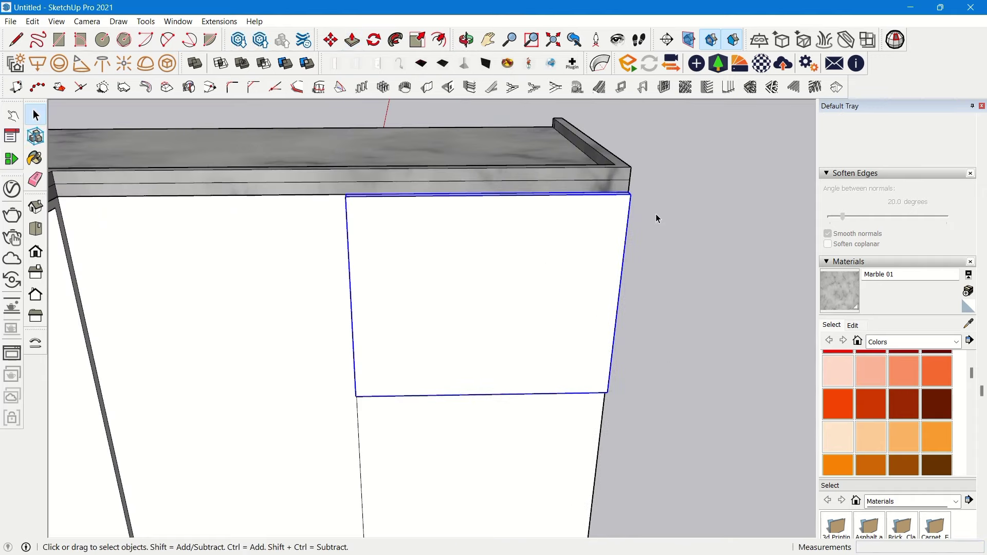
middle_click_drag(656, 214, 507, 319)
scroll(527, 364, "down", 2)
middle_click_drag(528, 364, 480, 368)
scroll(580, 321, "up", 2)
triple_click(488, 393)
left_click(495, 381)
scroll(485, 362, "up", 2)
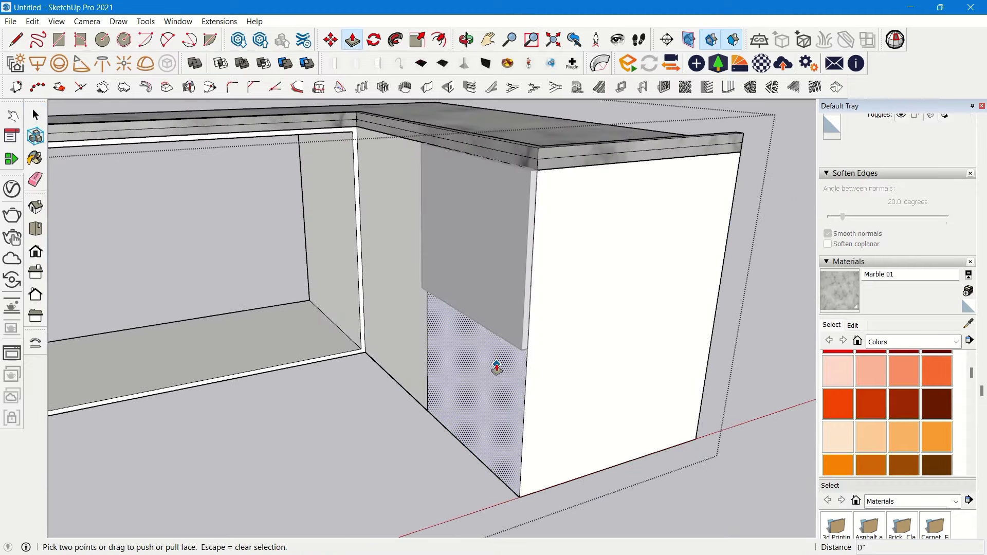
left_click(537, 170)
middle_click_drag(537, 170, 582, 331)
key("space")
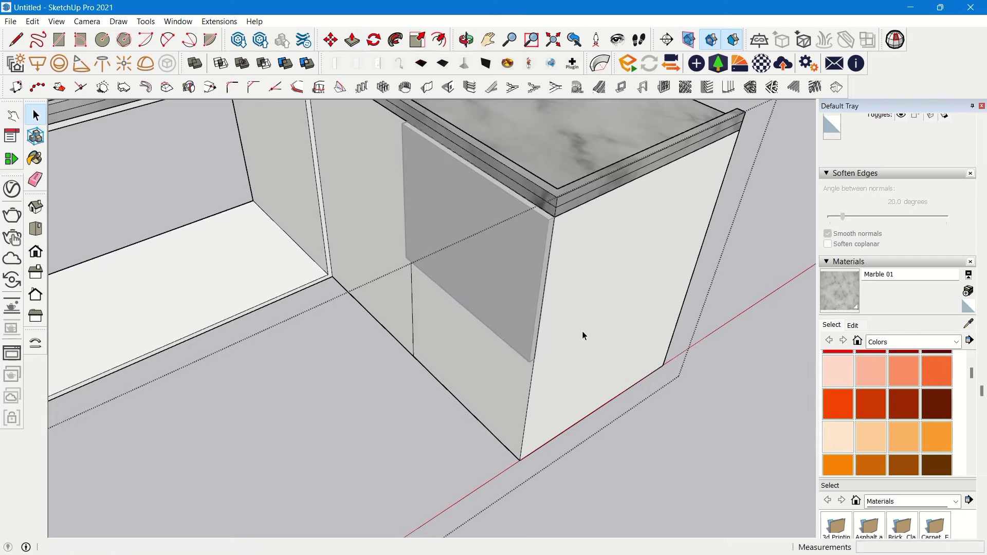
key("Escape")
left_click(525, 265)
scroll(546, 232, "up", 2)
middle_click_drag(546, 231, 409, 376)
scroll(440, 452, "down", 2)
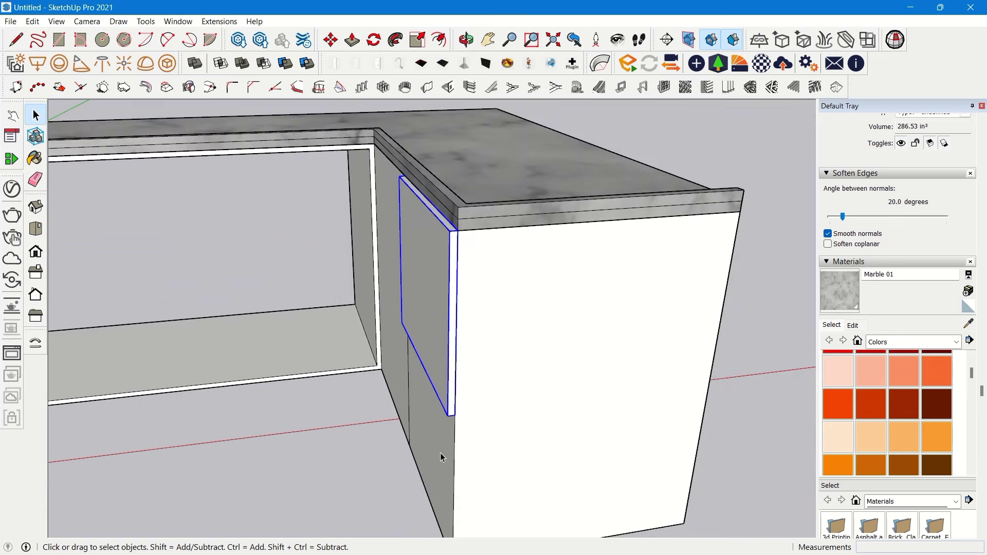
key("ctrl+a")
scroll(447, 308, "up", 4)
key("m")
scroll(441, 252, "up", 1)
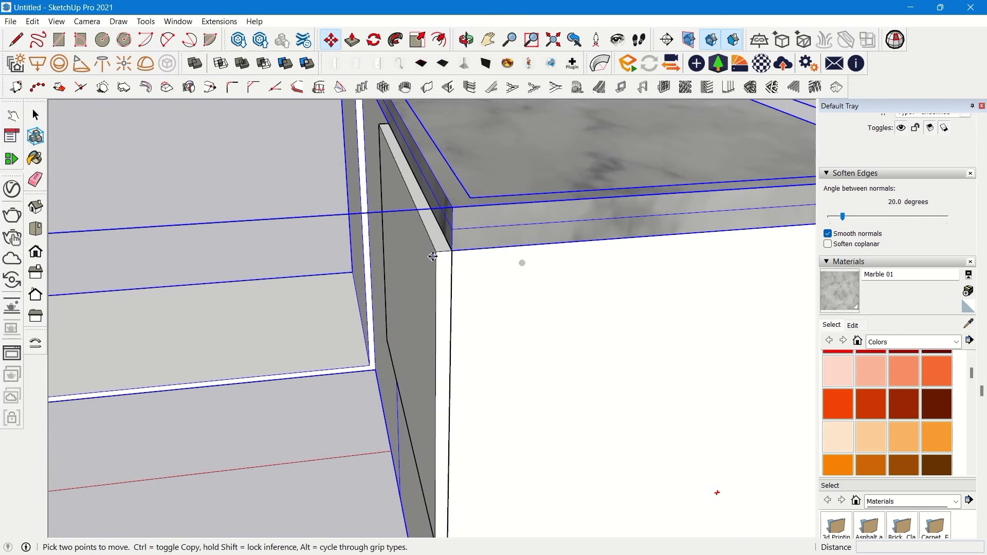
left_click(435, 252)
key("Escape")
key("space")
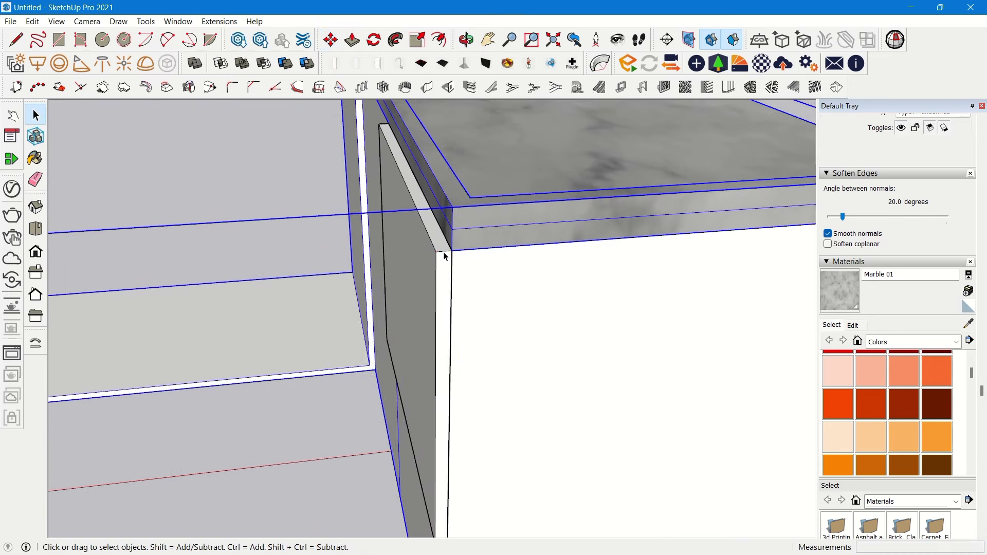
Move the drawer front panel about 1" inward to line up with the countertop's lower corner
scroll(441, 256, "up", 1)
key("m")
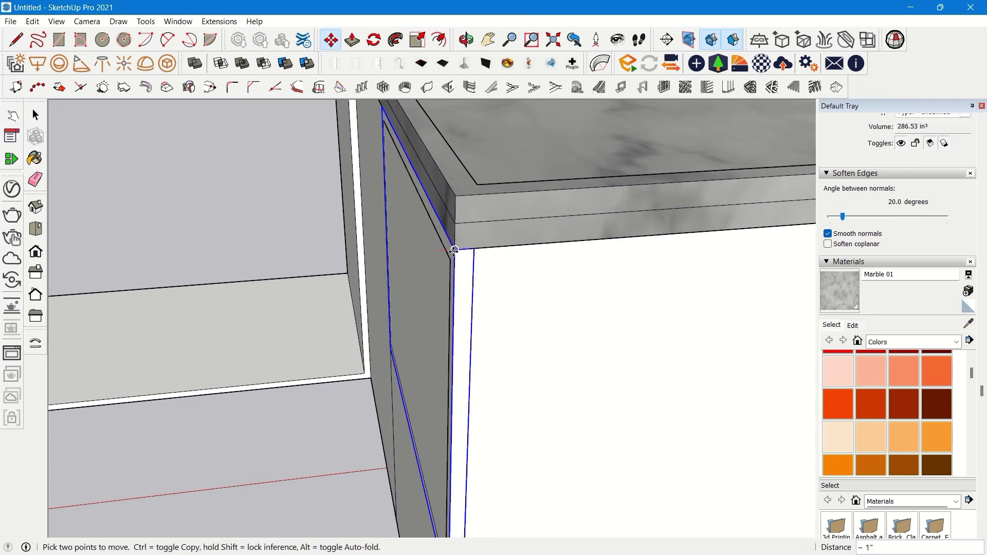
left_click(454, 250)
scroll(452, 252, "down", 2)
key("space")
Push/Pull the counter's lower face beneath the drawer front inward about 1"
scroll(442, 400, "down", 3)
middle_click_drag(442, 421, 444, 344, "shift")
double_click(438, 424)
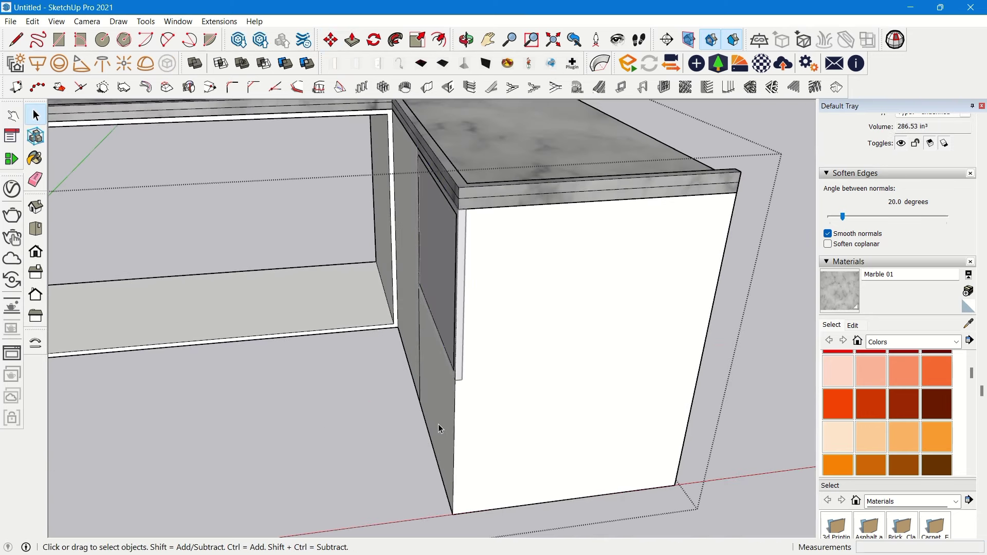
left_click(439, 425)
key("p")
left_click(436, 399)
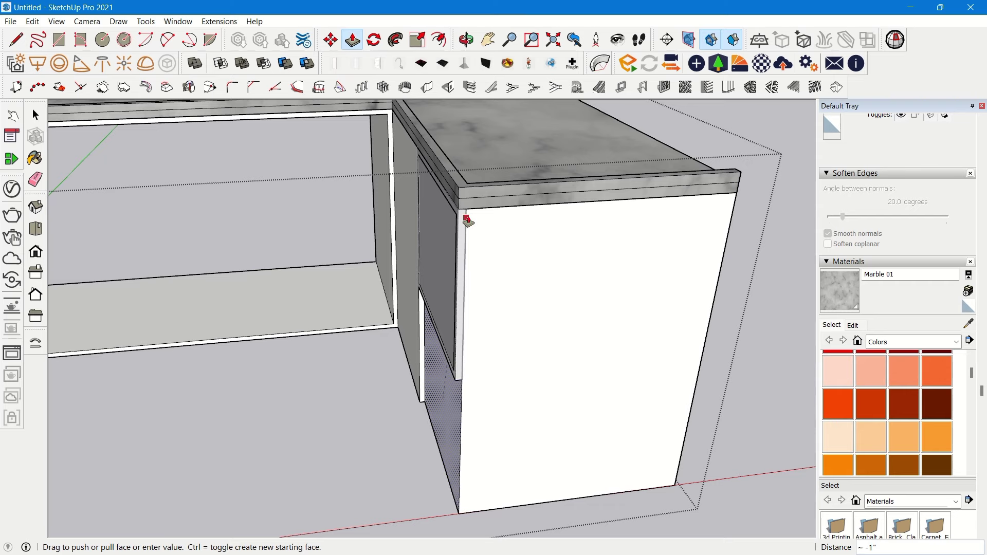
left_click(466, 216)
scroll(483, 247, "down", 2)
Push/Pull the frame face around the drawer opening inward about 1", behind the drawer front
scroll(462, 337, "up", 6)
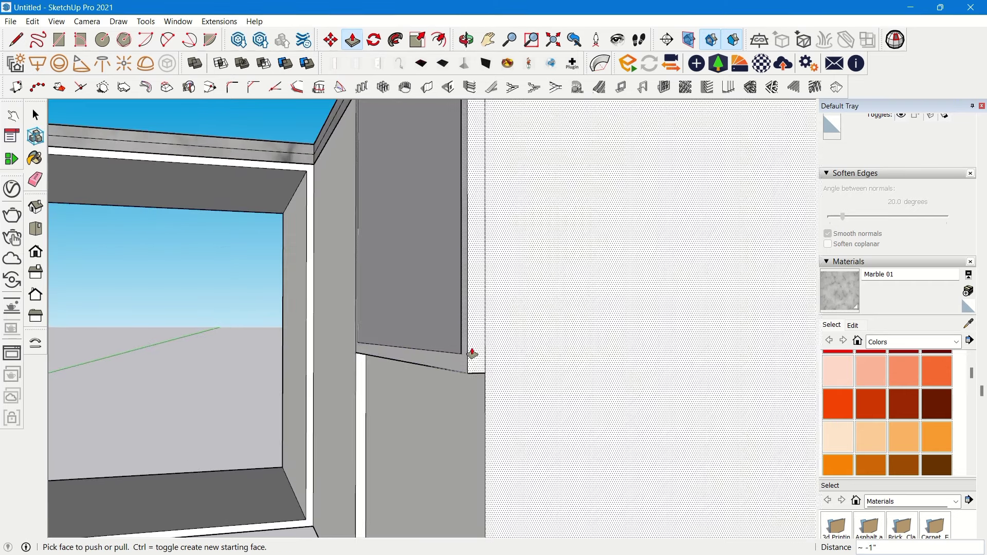
key("space")
left_click(482, 341)
scroll(474, 352, "up", 1)
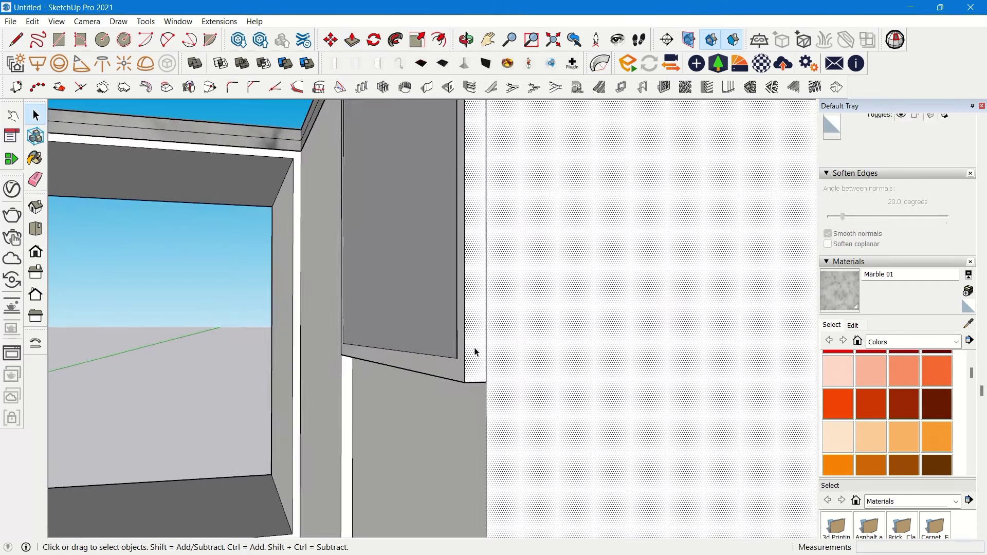
left_click(458, 374)
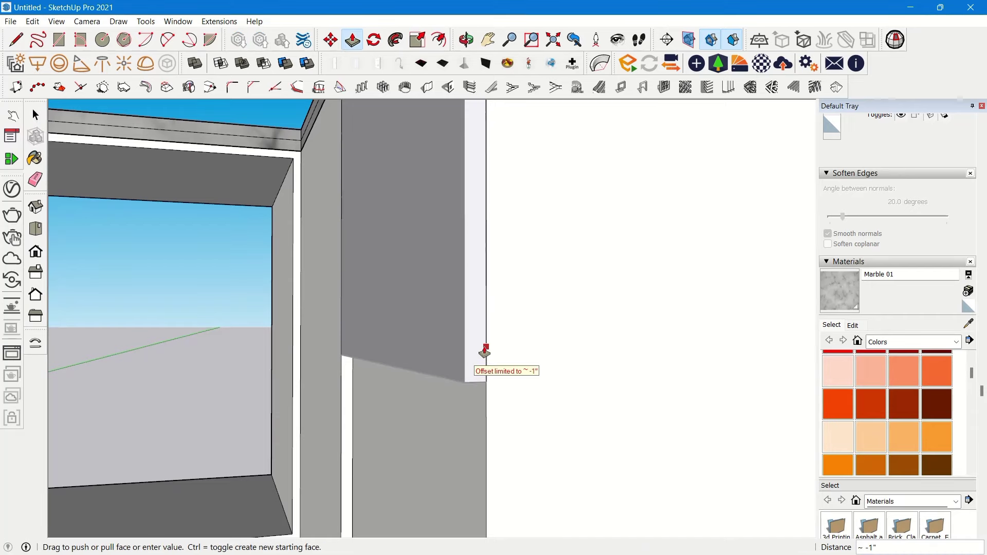
middle_click_drag(386, 322, 458, 442)
scroll(457, 442, "down", 3)
middle_click_drag(393, 403, 462, 413)
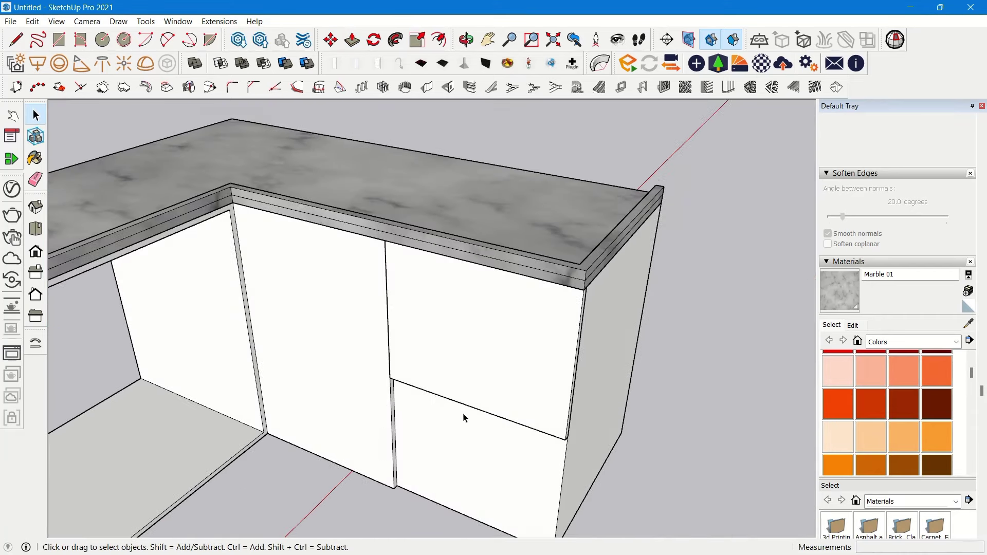
Push/Pull the tall panel beside the drawer inward about 1" to align it with the recessed face below the drawer front
scroll(374, 430, "up", 1)
left_click(374, 429)
double_click(375, 430)
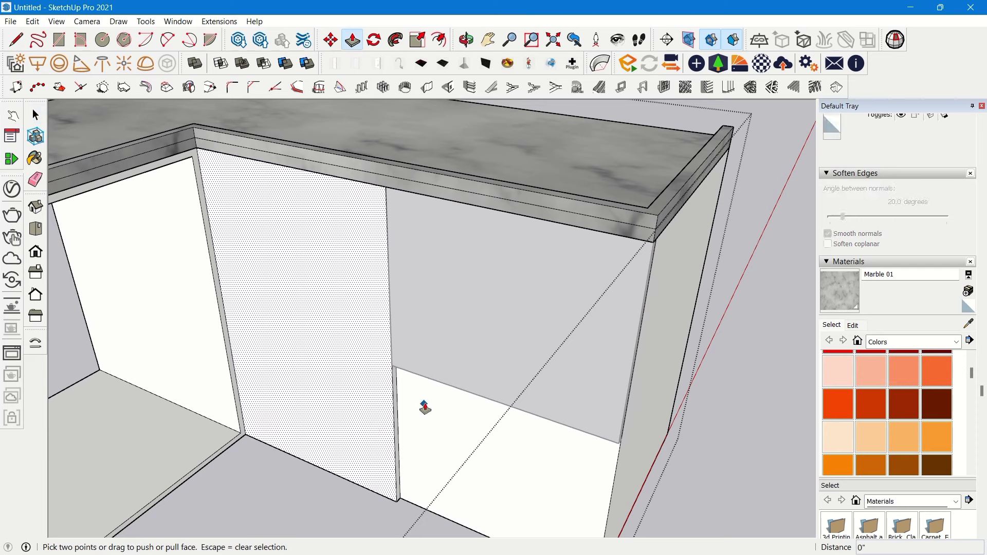
left_click(430, 421)
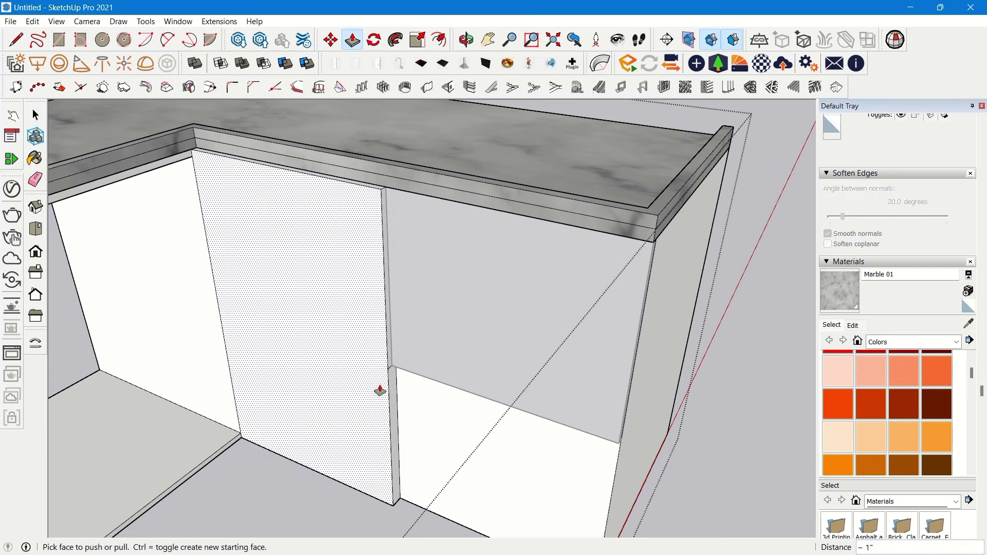
left_click(380, 388)
left_click(385, 374)
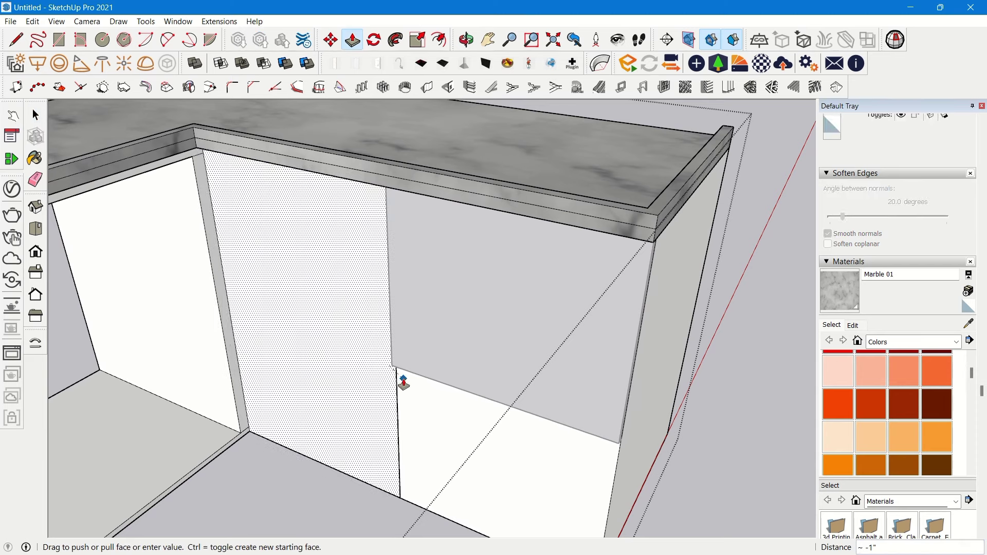
left_click(404, 383)
middle_click_drag(403, 383, 438, 407)
key("space")
key("Escape")
Inside the drawer front group, place a guide 1.5" below the top edge and draw a line along it across the face
middle_click_drag(487, 323, 498, 208)
scroll(499, 211, "up", 2)
double_click(499, 212)
left_click(450, 254)
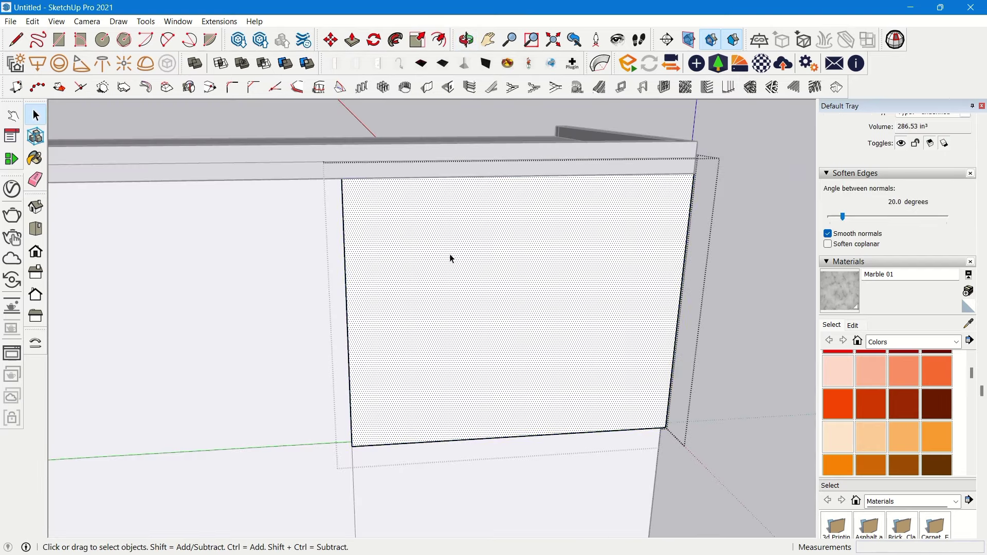
middle_click_drag(450, 255, 438, 146)
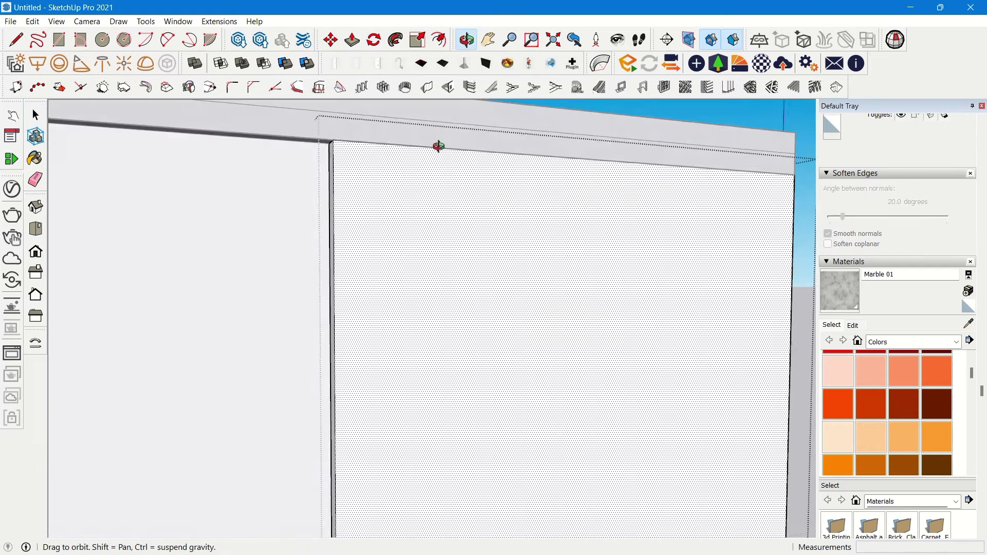
left_click(499, 152)
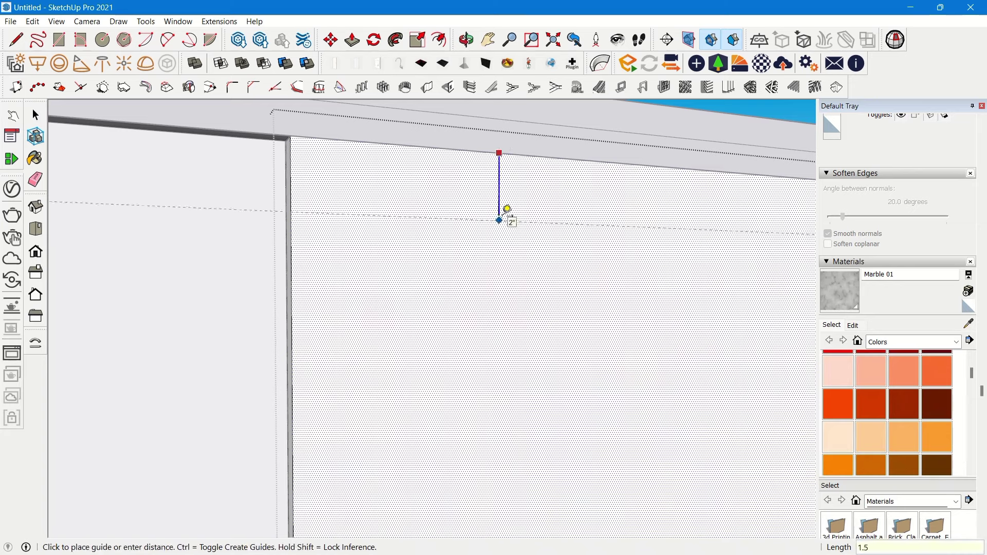
key("l")
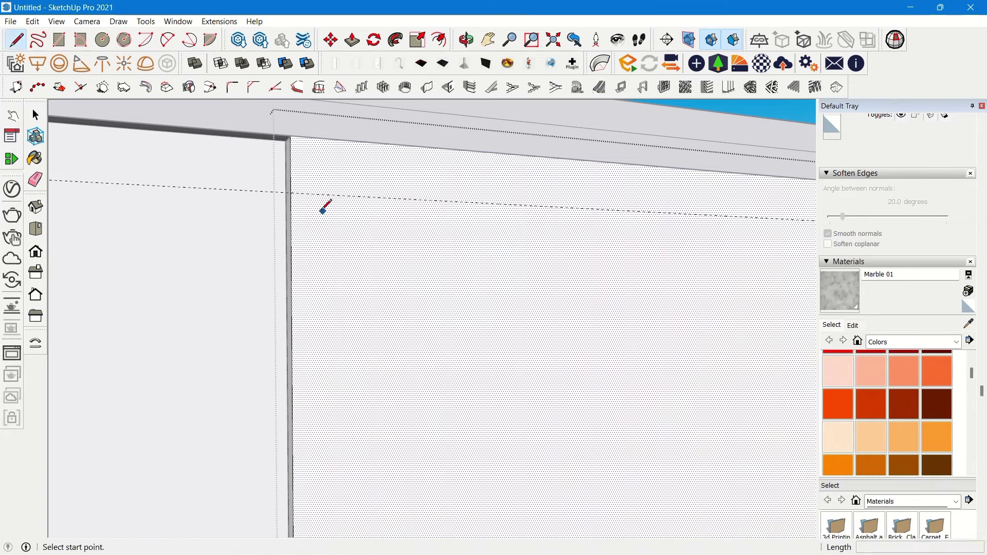
scroll(291, 191, "down", 2)
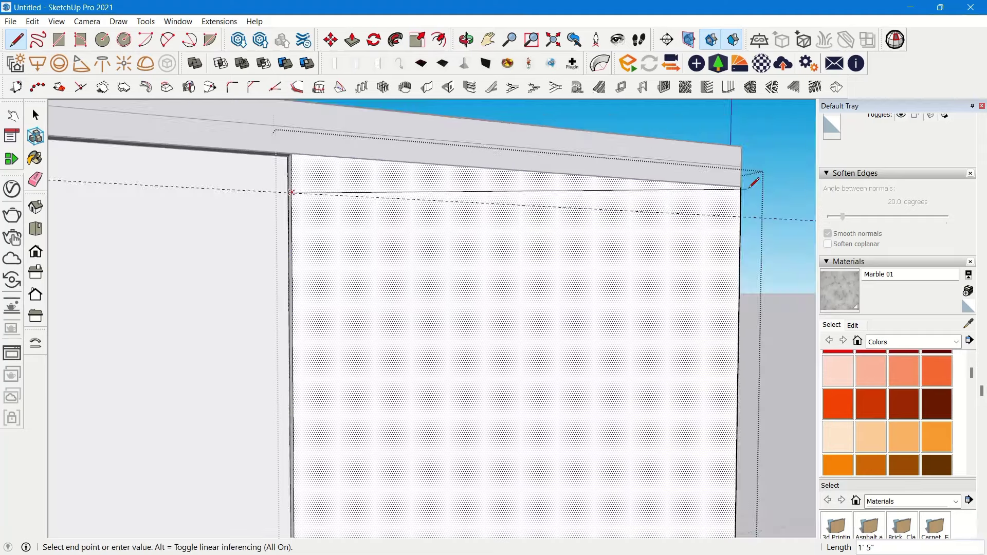
left_click(740, 217)
key("space")
Draw three horizontal lines through the strip above the guide, dividing it into four equal bands
middle_click_drag(303, 210, 359, 310)
scroll(358, 189, "up", 4)
key("l")
left_click(338, 303)
left_click(641, 257)
middle_click_drag(641, 257, 495, 298)
left_click(397, 258)
left_click(680, 190)
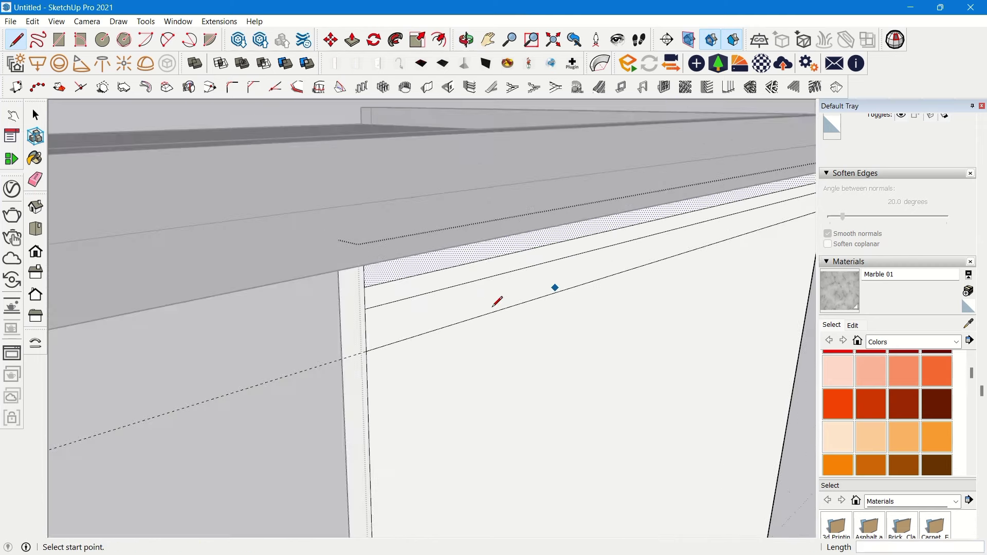
left_click(368, 315)
mouse_move(368, 315)
middle_mouse_down()
mouse_move(705, 282)
mouse_move(649, 214)
mouse_move(608, 230)
mouse_move(716, 190)
middle_mouse_up()
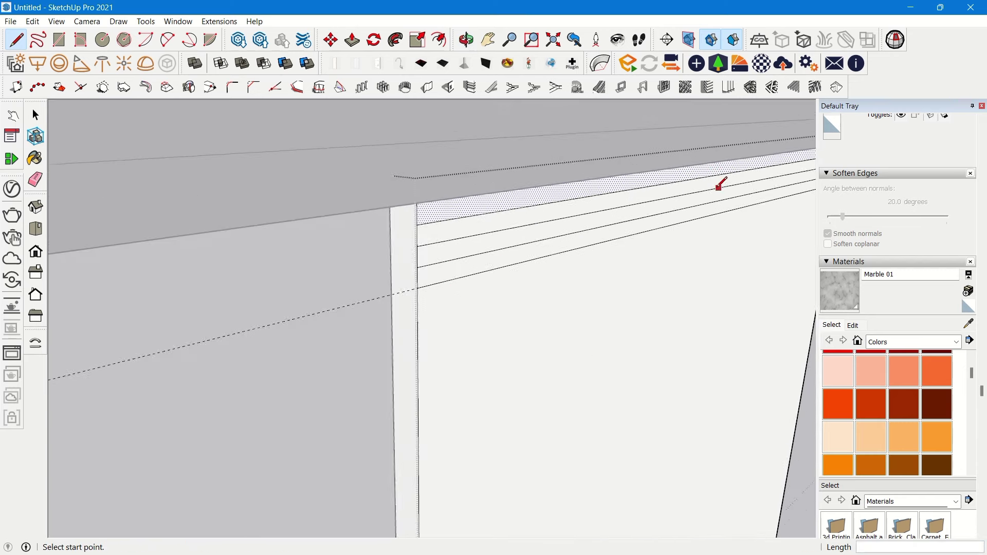
Erase the middle dividing line so the two central bands of the strip merge
scroll(409, 239, "up", 4)
key("space")
key("e")
left_click_drag(409, 249, 413, 235)
left_click(418, 232)
mouse_move(417, 233)
middle_mouse_down()
mouse_move(432, 183)
mouse_move(454, 226)
middle_mouse_up()
Push/Pull the merged central band inward 0.3" to cut a grip groove across the drawer front
key("space")
left_click(403, 267)
key("p")
middle_click_drag(380, 245, 415, 243)
left_click_drag(389, 234, 359, 226)
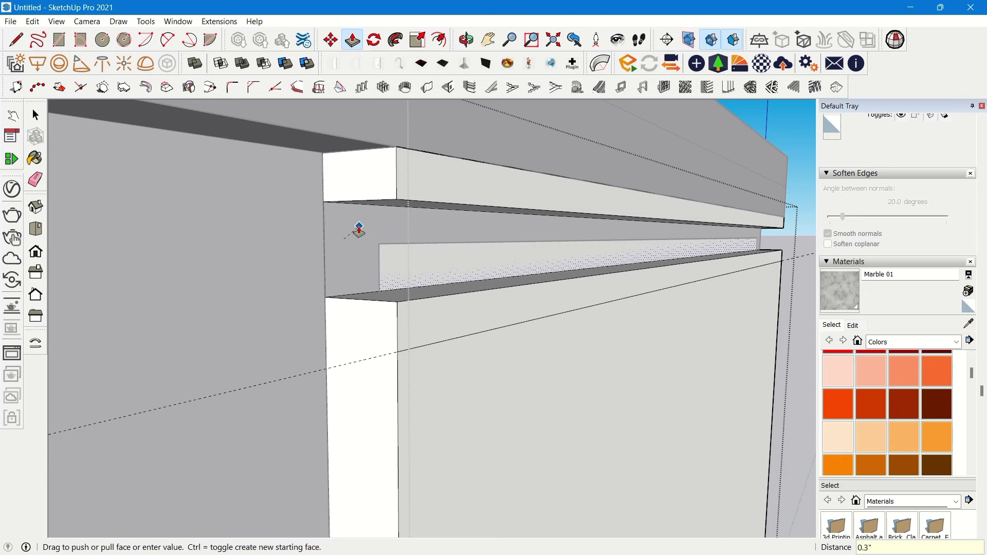
key("Return")
Draw short lines across both end faces of the drawer front, continuing the line below the groove, and close the group
scroll(360, 231, "down", 1)
mouse_move(434, 238)
middle_mouse_down()
mouse_move(341, 360)
mouse_move(379, 287)
mouse_move(566, 216)
mouse_move(377, 343)
middle_mouse_up()
scroll(378, 288, "down", 2)
key("l")
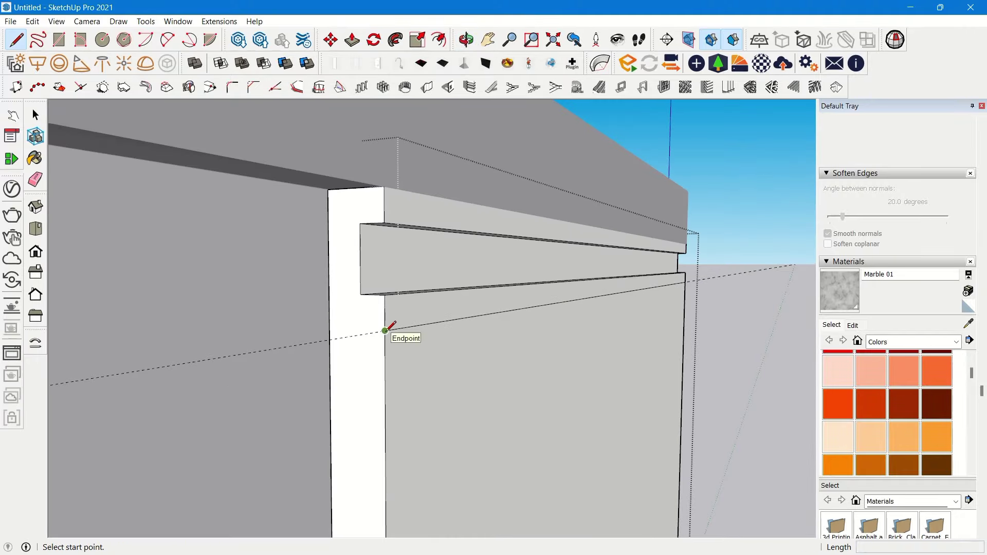
left_click(385, 331)
middle_click_drag(390, 298, 308, 324)
scroll(280, 316, "down", 5)
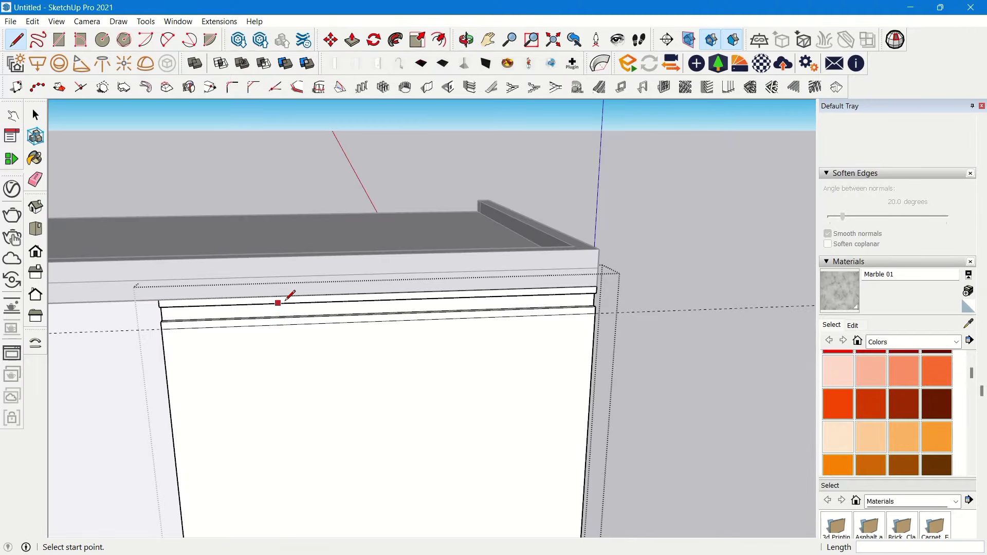
middle_click_drag(406, 297, 273, 321)
scroll(451, 322, "up", 3)
scroll(451, 320, "up", 3)
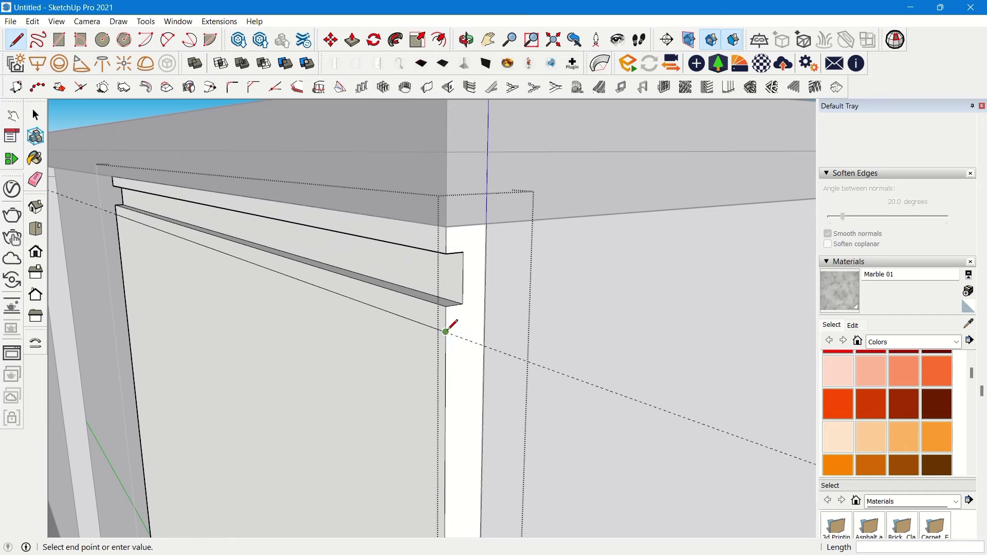
key("space")
scroll(457, 326, "down", 4)
left_click(408, 330)
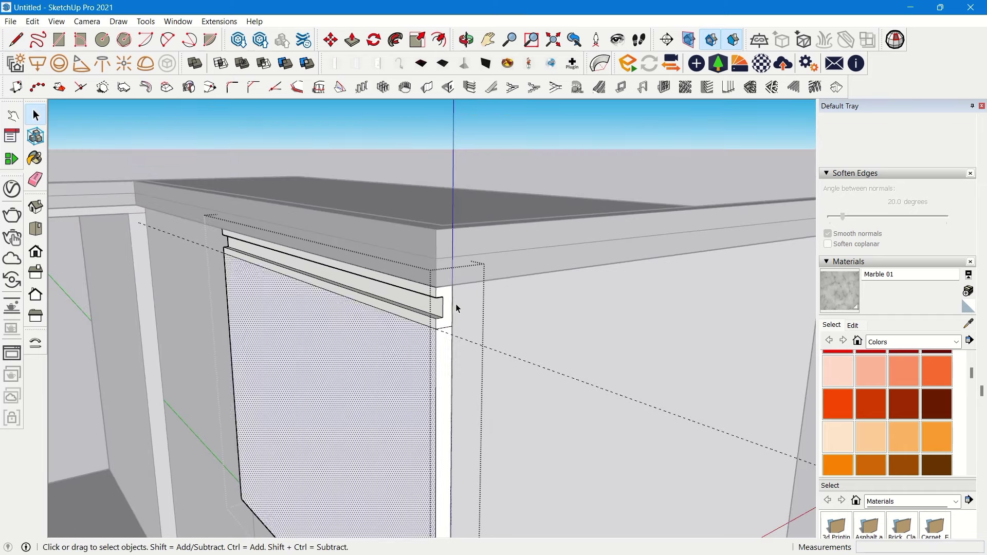
middle_click_drag(455, 303, 635, 263)
key("Escape")
scroll(514, 247, "down", 5)
Move the drawer front straight out from its opening along the red axis, clear of the counter
middle_click_drag(486, 270, 268, 251)
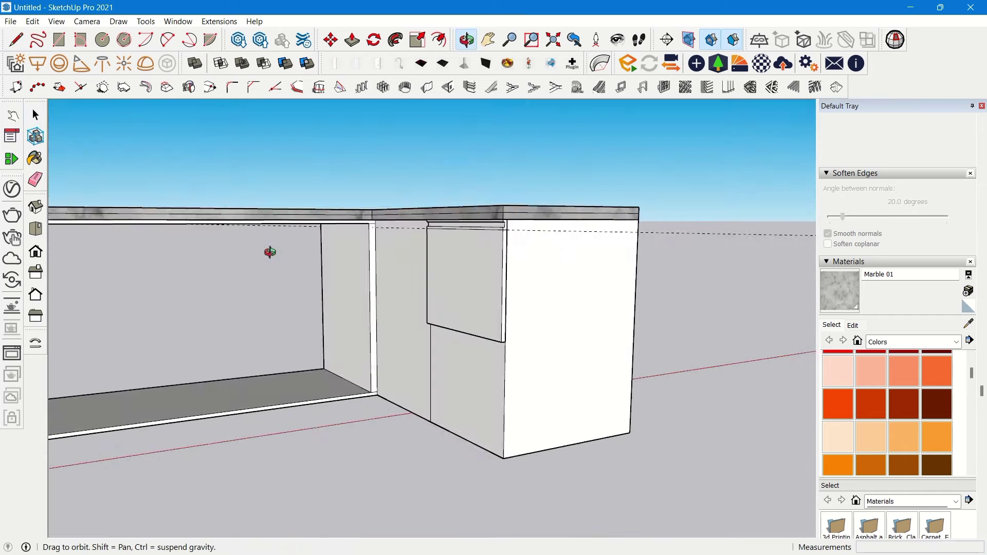
scroll(476, 230, "up", 6)
scroll(477, 232, "down", 1)
left_click(480, 256)
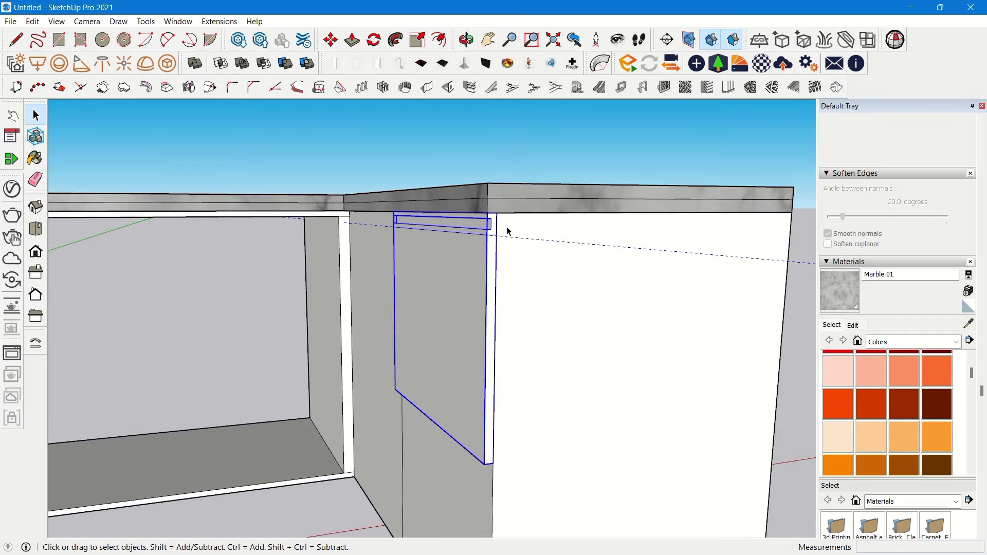
middle_click_drag(506, 226, 445, 392)
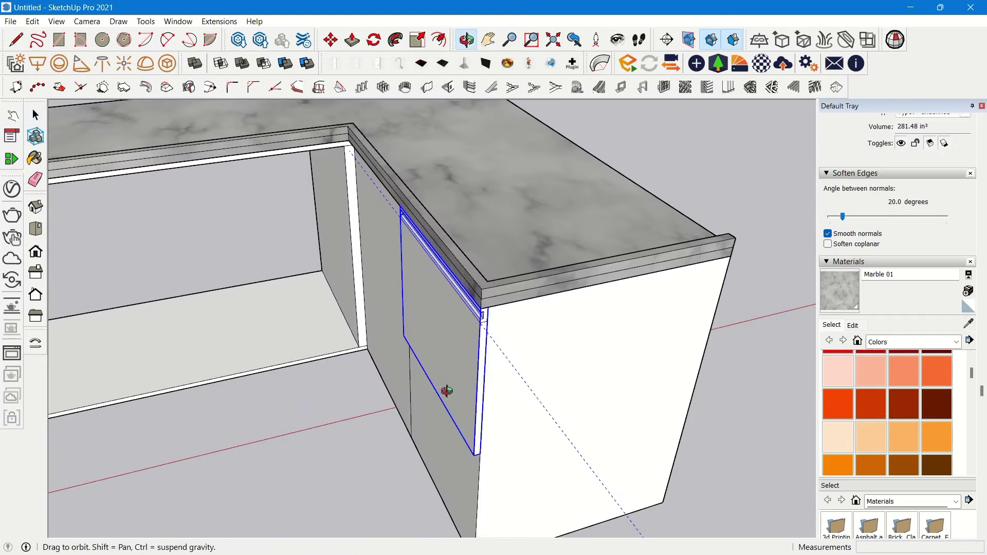
key("m")
left_click(481, 452)
scroll(482, 452, "down", 4)
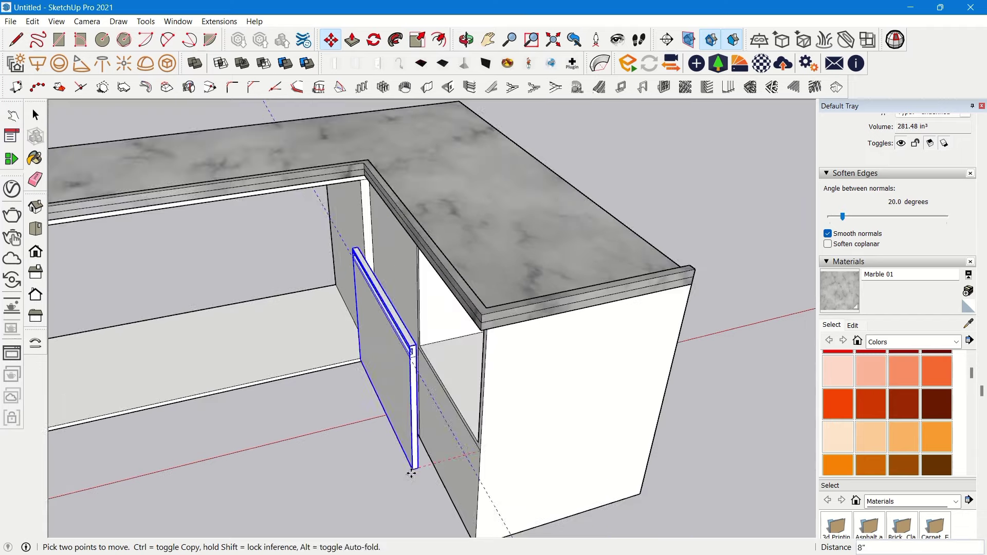
left_click(336, 487)
middle_click_drag(423, 392, 67, 453)
key("space")
scroll(354, 288, "up", 5)
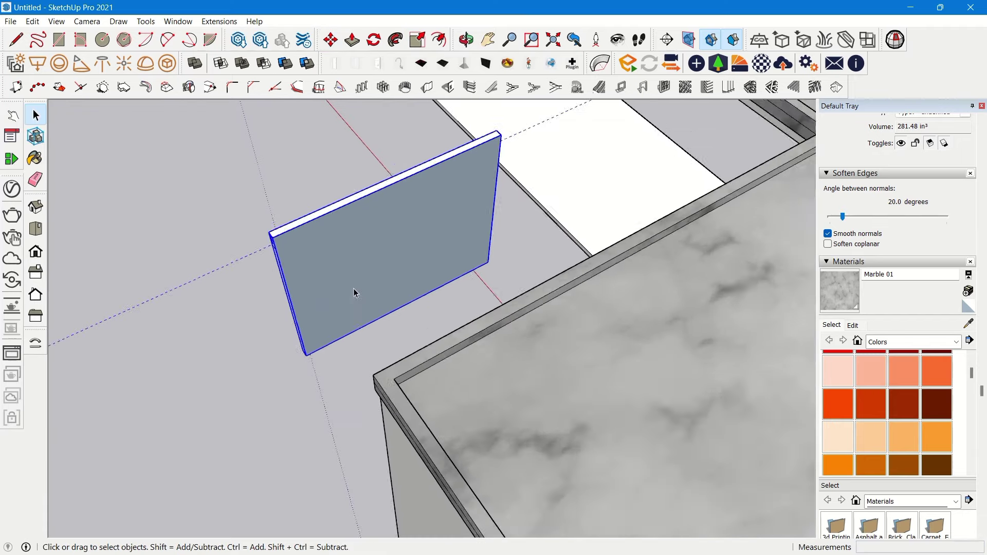
double_click(358, 286)
left_click(358, 287)
middle_click_drag(555, 229, 197, 293)
key("r")
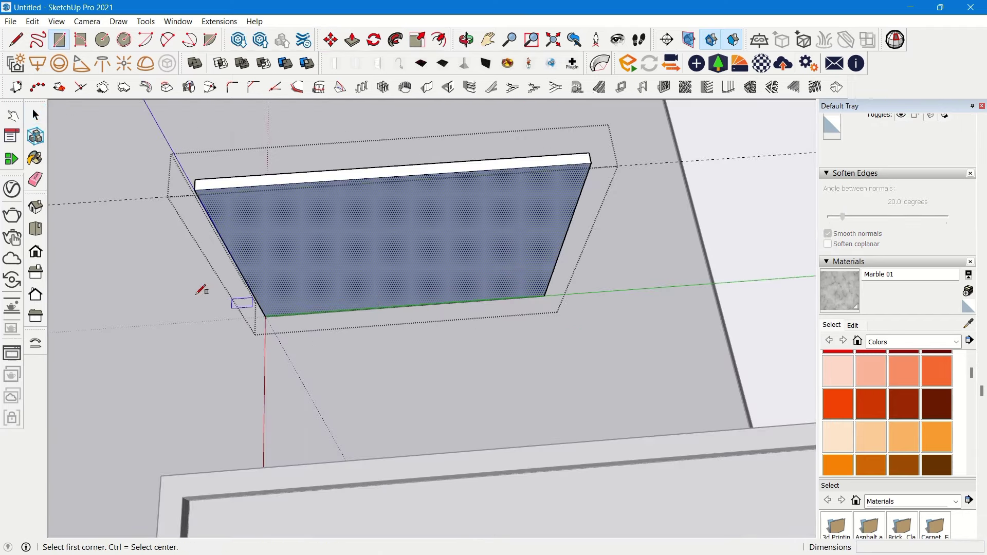
left_click(239, 269)
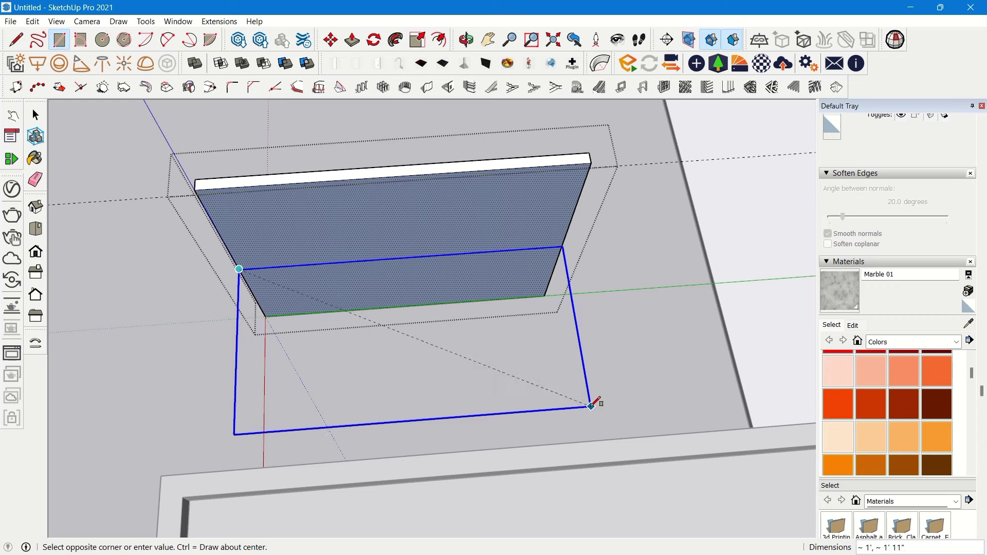
key("Escape")
key("space")
key("Escape")
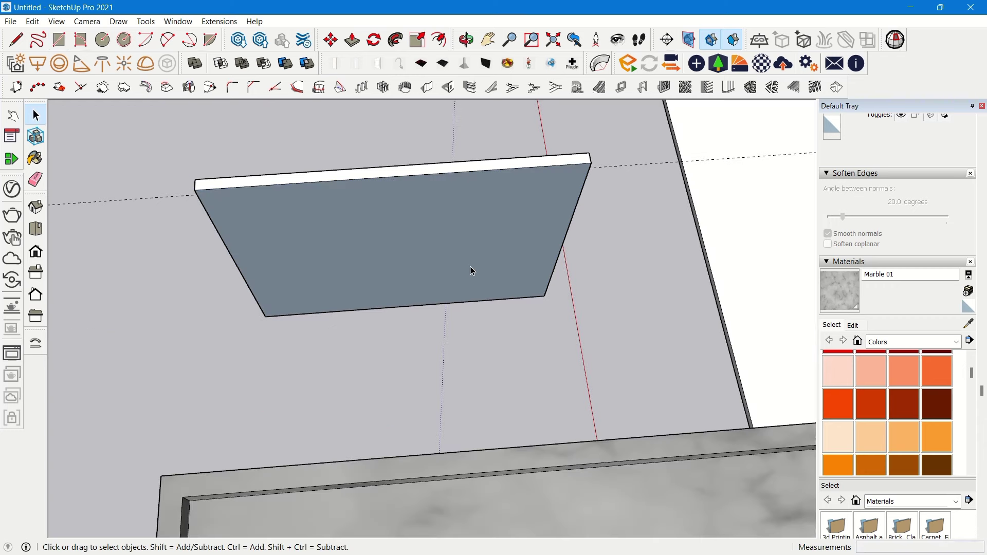
Draw a horizontal rectangle behind the drawer front, starting on its side edge and spanning the panel's full width
left_click(469, 267)
key("r")
left_click(239, 268)
scroll(239, 269, "down", 2)
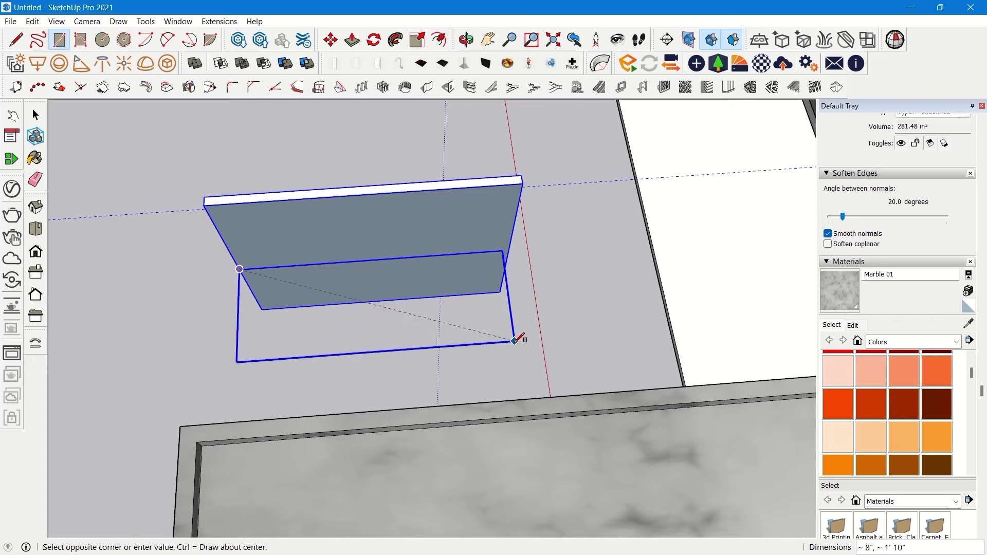
left_click(525, 367)
middle_click_drag(525, 367, 450, 294)
key("space")
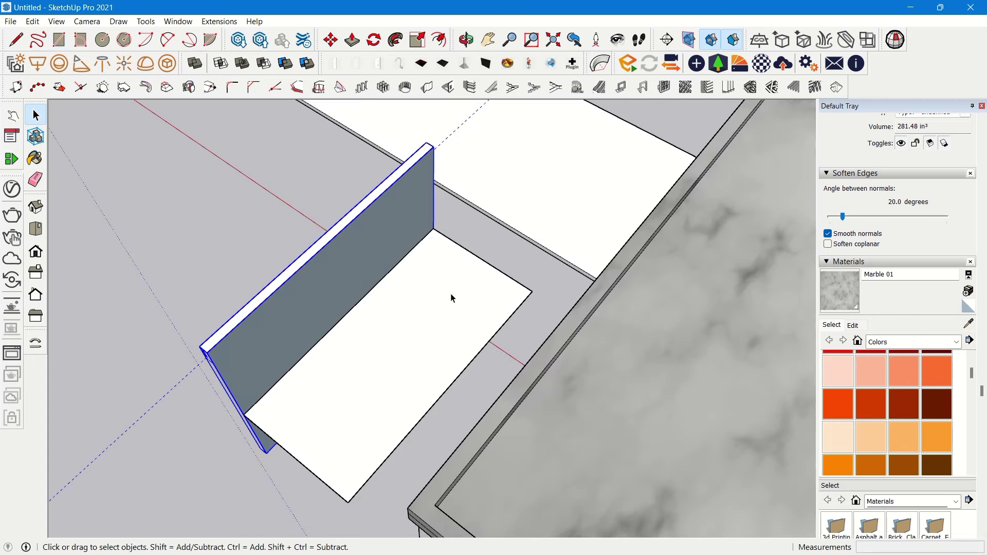
Group the rectangle behind the drawer front and scale it along the red axis by about 1.73, away from the front
right_click(451, 294)
left_click(521, 406)
middle_click_drag(521, 406, 511, 278)
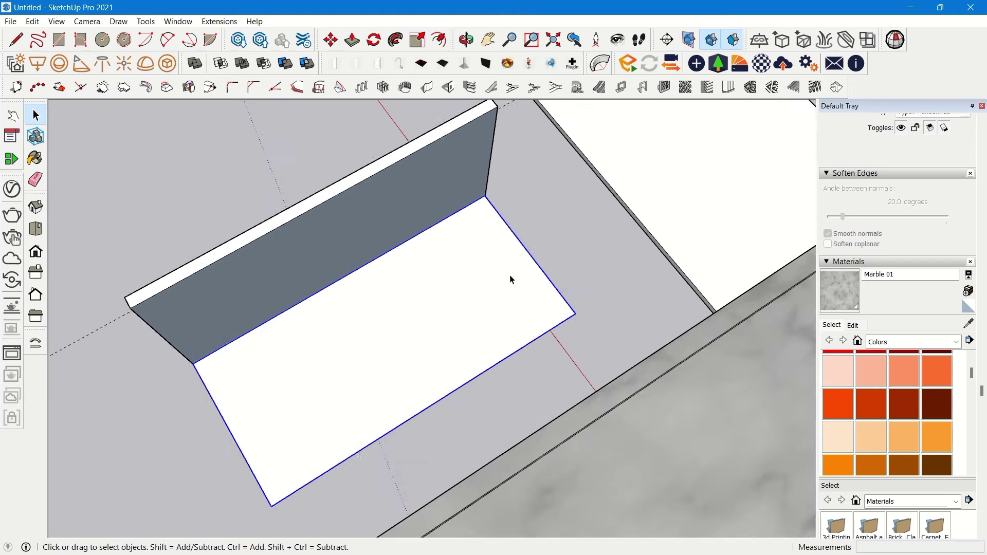
key("s")
middle_click_drag(488, 164, 492, 366)
left_click_drag(492, 366, 545, 368)
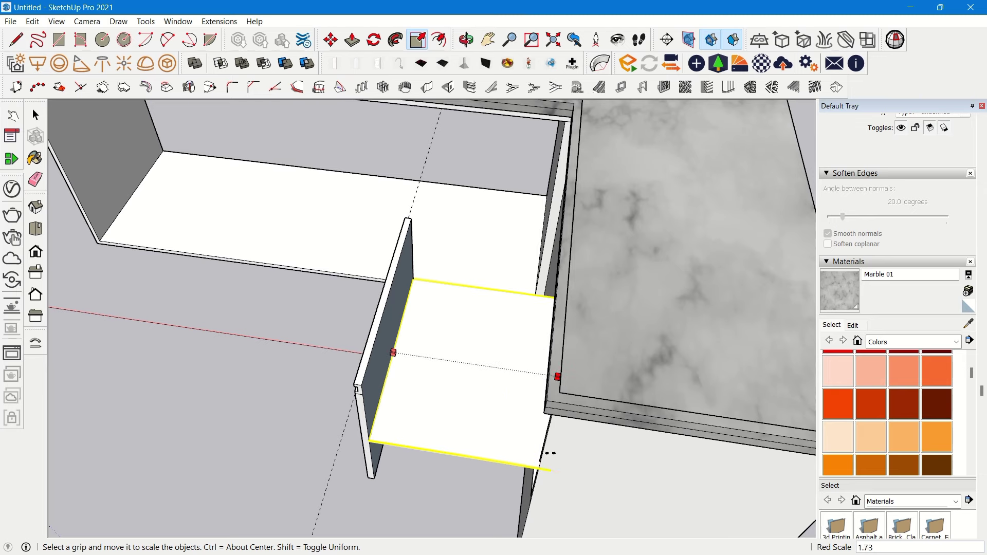
middle_click_drag(545, 450, 529, 300)
key("space")
Move the drawer base panel straight down 2" along the back of the drawer front
scroll(598, 349, "up", 2)
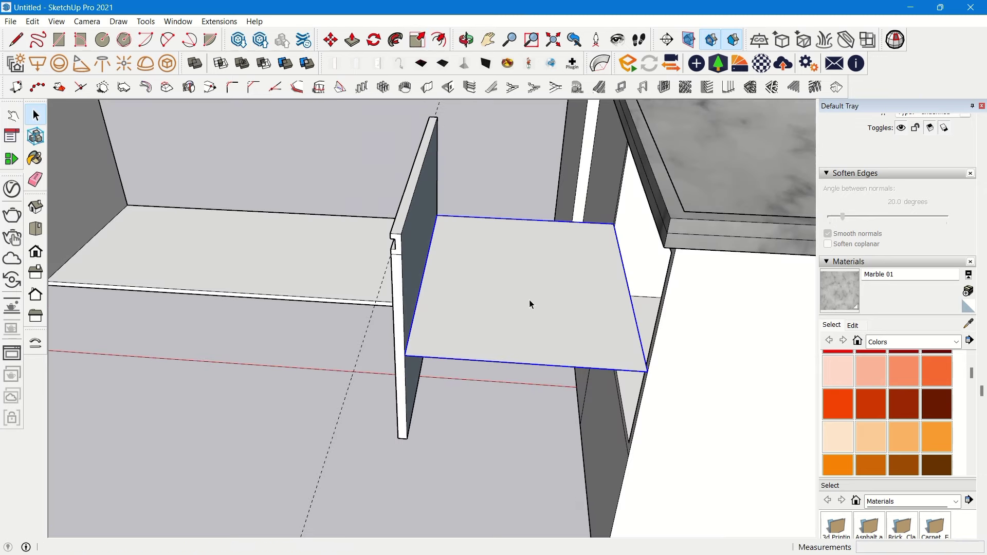
scroll(529, 300, "up", 2)
key("m")
left_click(373, 367)
left_click(375, 393)
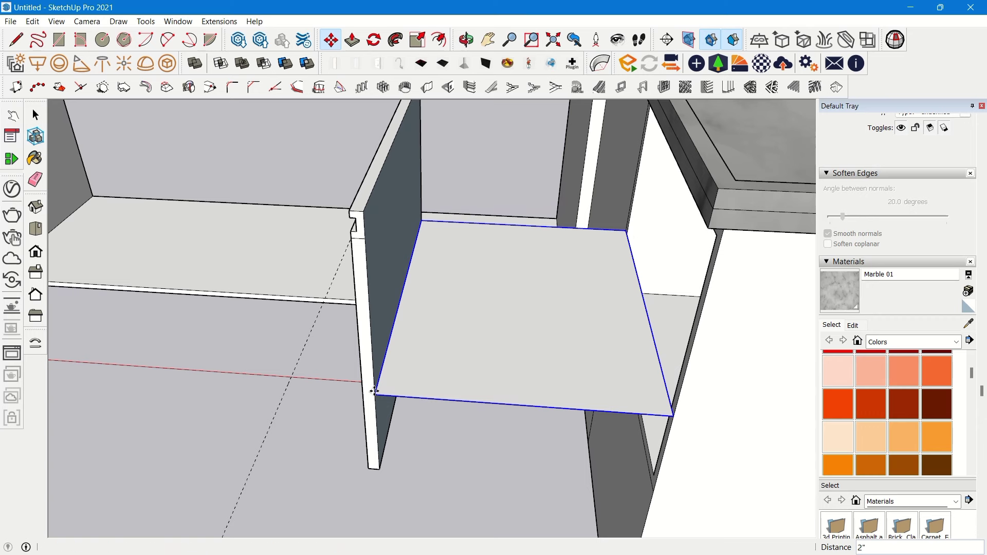
key("space")
Open the drawer base group and offset its outline inward by 18mm
triple_click(495, 349)
middle_click_drag(495, 350, 500, 332)
key("f")
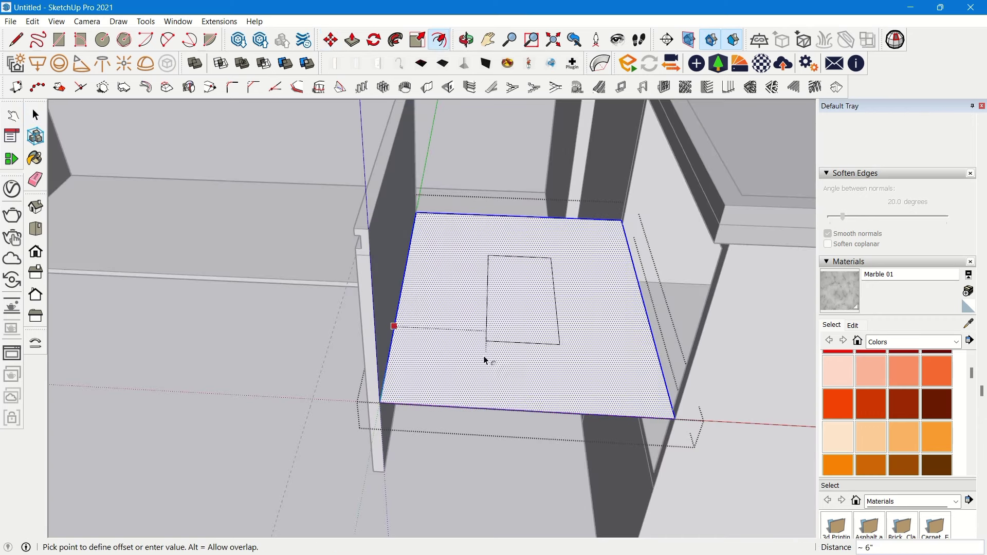
type("18mm")
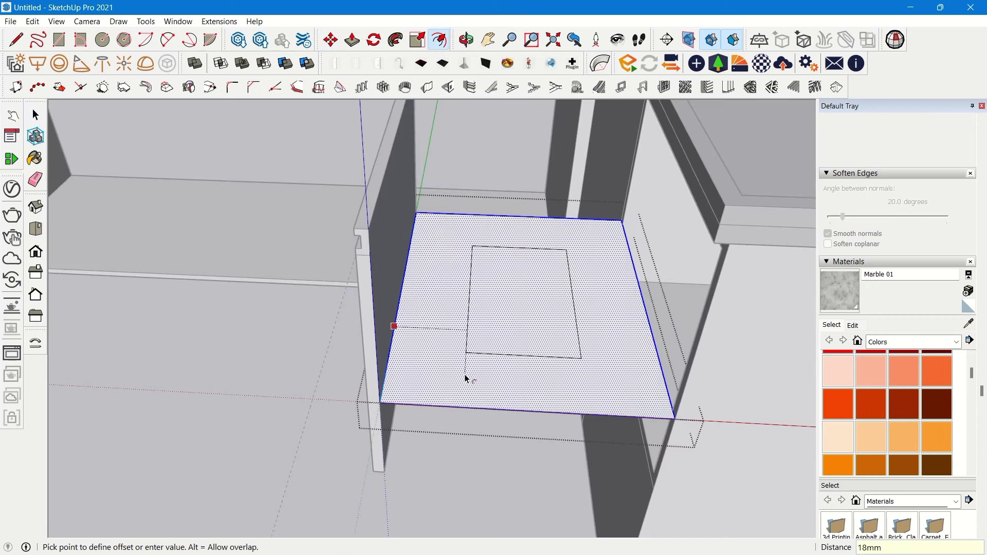
key("Return")
key("space")
scroll(395, 400, "up", 2)
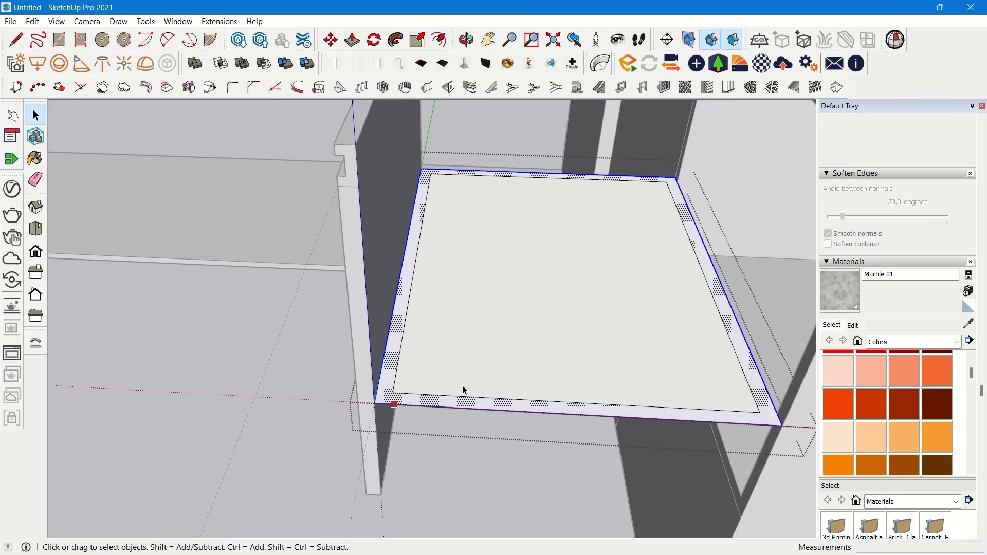
Try to Push/Pull the border around the drawer base upward into the drawer's side walls
middle_click_drag(461, 385, 382, 403)
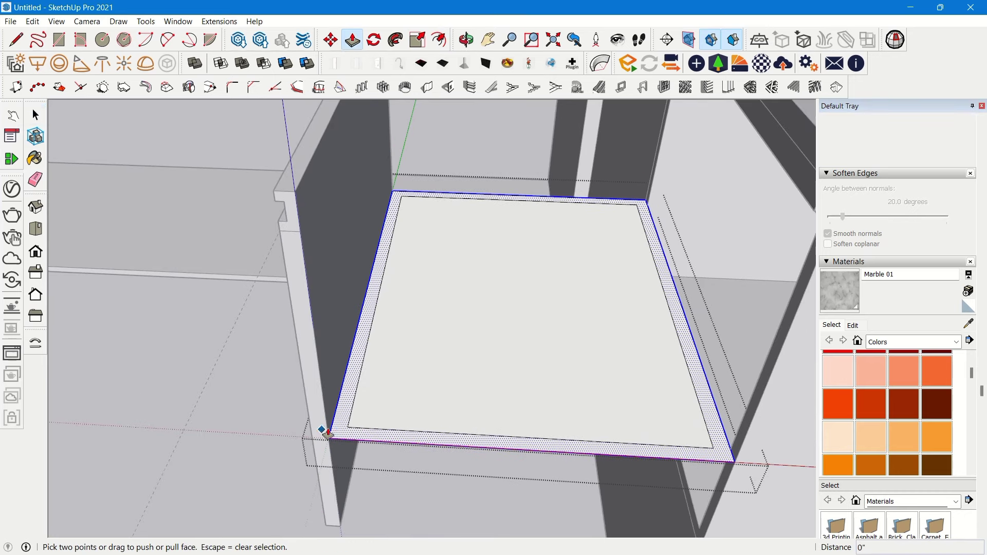
middle_click_drag(340, 432, 375, 437)
key("l")
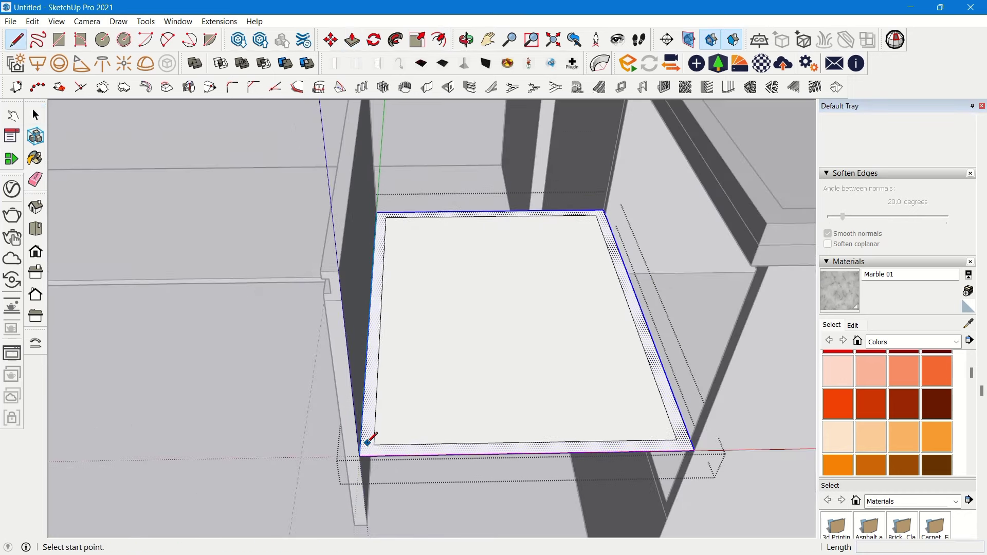
left_click(370, 450)
middle_click_drag(359, 368, 314, 282)
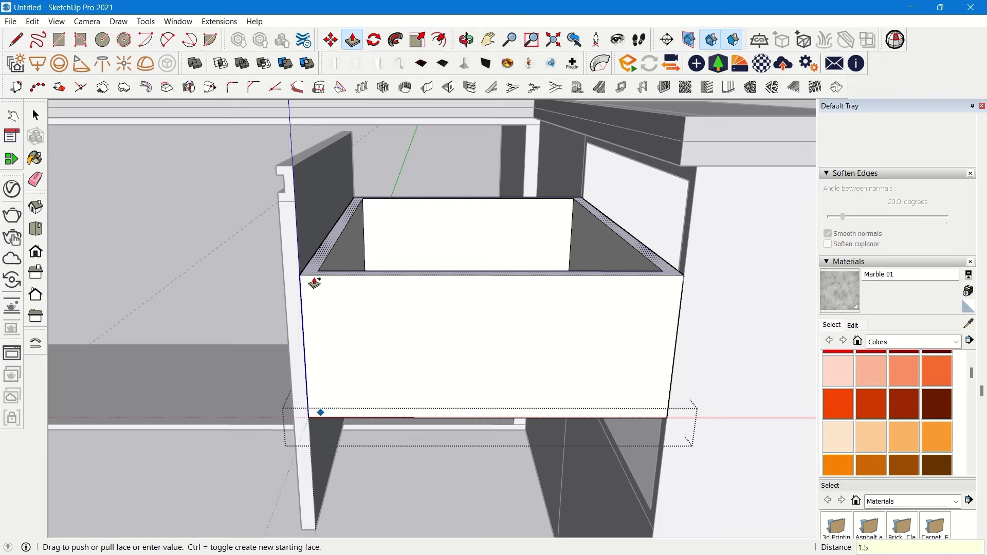
key("Escape")
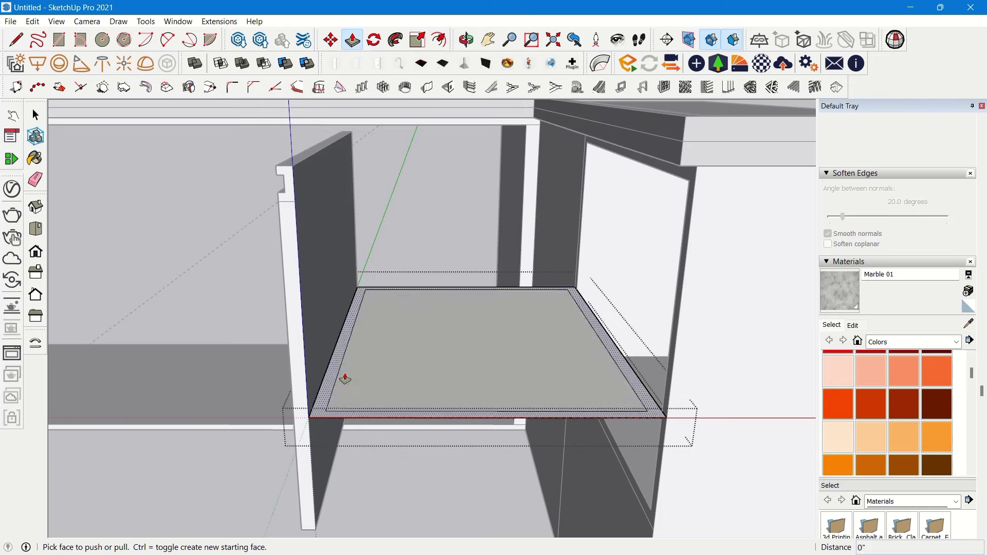
left_click(319, 413)
left_click(302, 297)
middle_click_drag(302, 297, 568, 425)
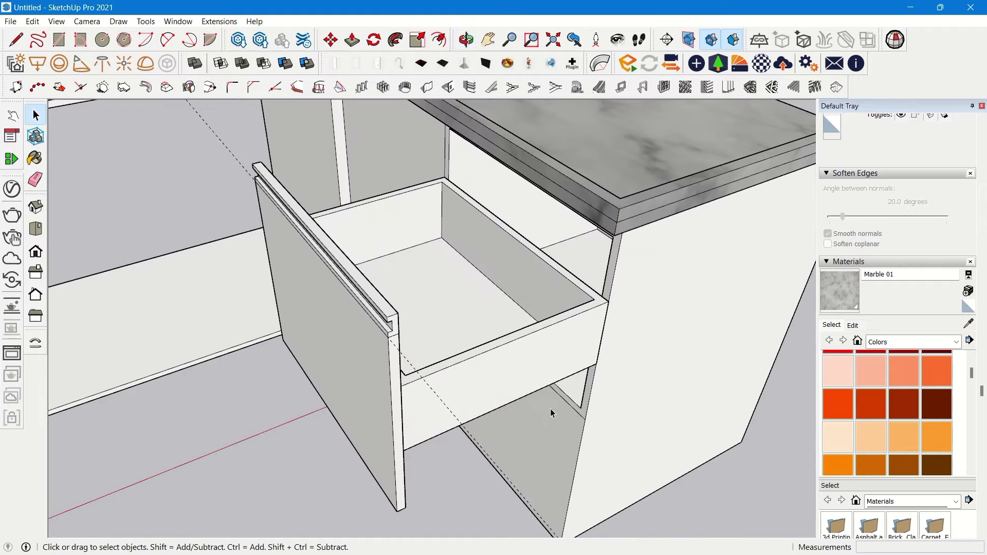
Delete the border face around the drawer base, keeping only the inner rectangle
middle_click_drag(550, 408, 322, 339)
left_click(329, 341)
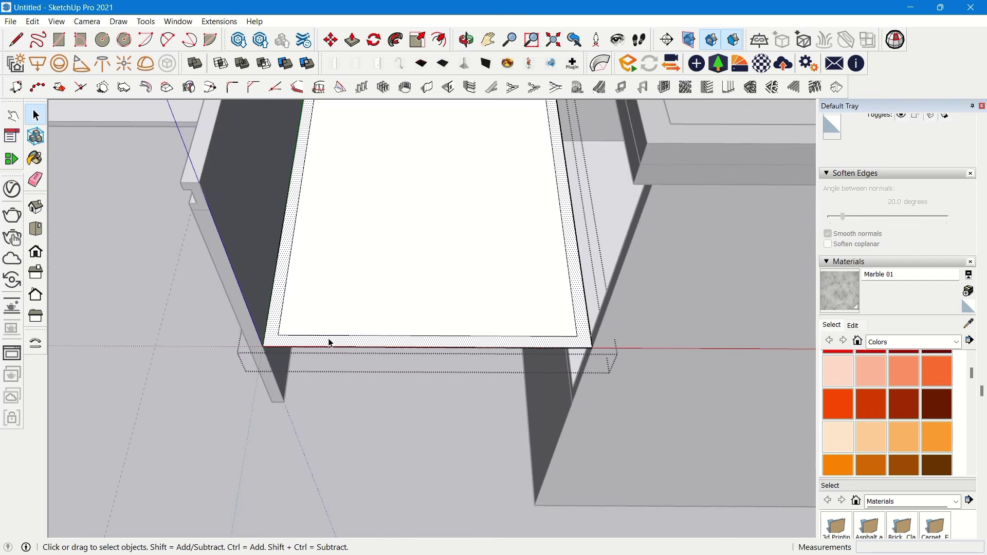
left_click(351, 309)
middle_click_drag(351, 309, 410, 414)
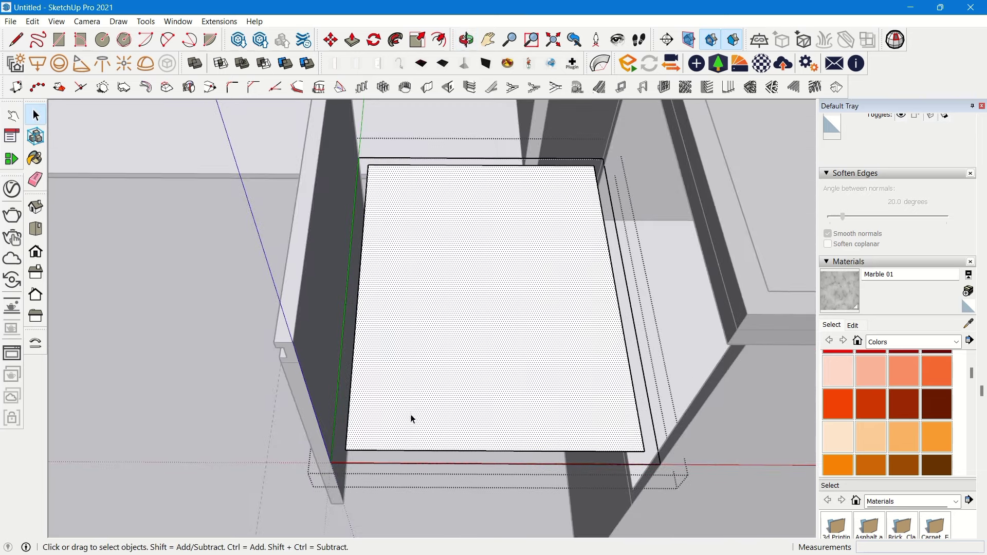
Move the inner base rectangle about 1" along the red axis, flush against the back of the drawer front
scroll(407, 396, "up", 3)
double_click(407, 397)
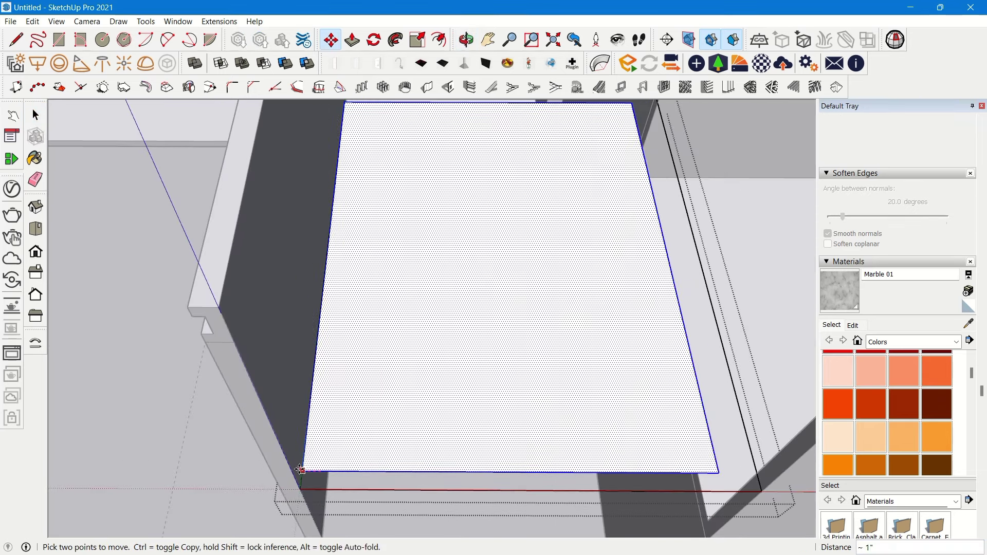
left_click(299, 470)
scroll(460, 382, "down", 3)
scroll(499, 363, "up", 2)
key("space")
Offset the repositioned base rectangle's outline inward by 18 mm
key("f")
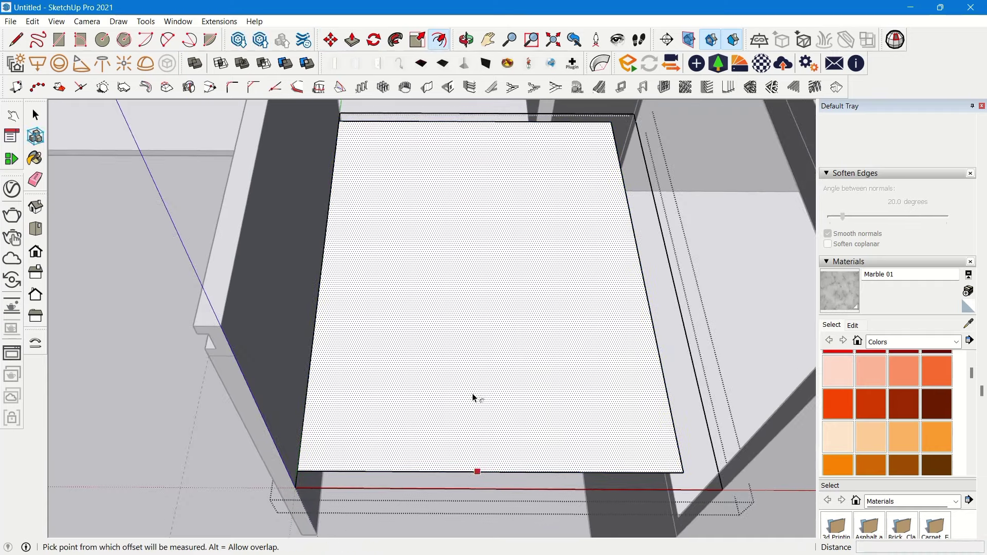
left_click(471, 392)
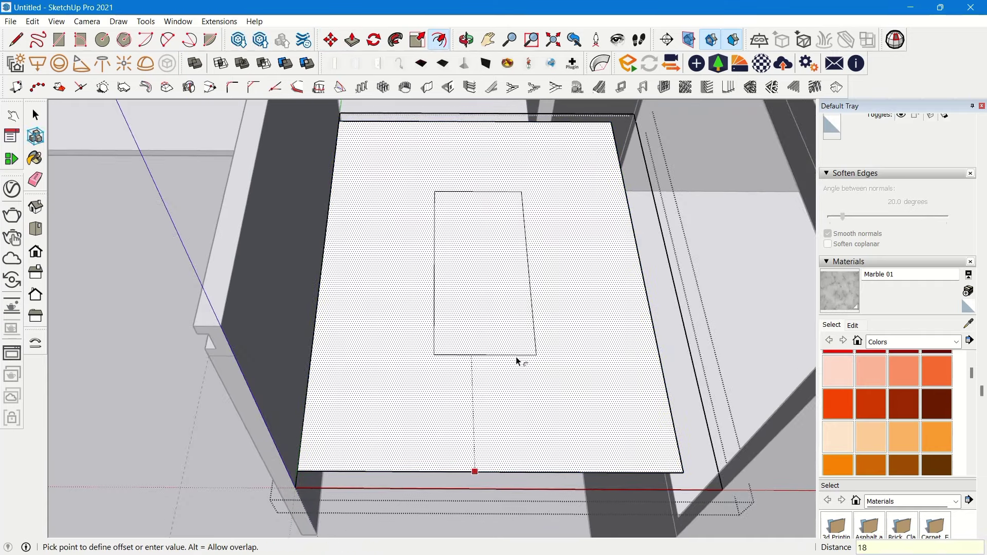
key("Return")
key("space")
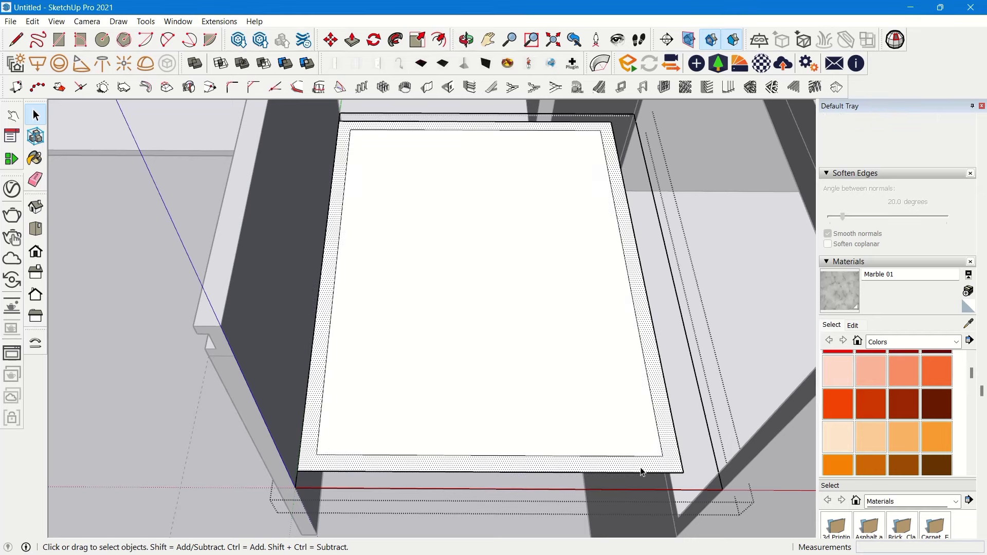
Push/Pull the new border upward to form the drawer box walls, and close the group
key("p")
left_click(657, 464)
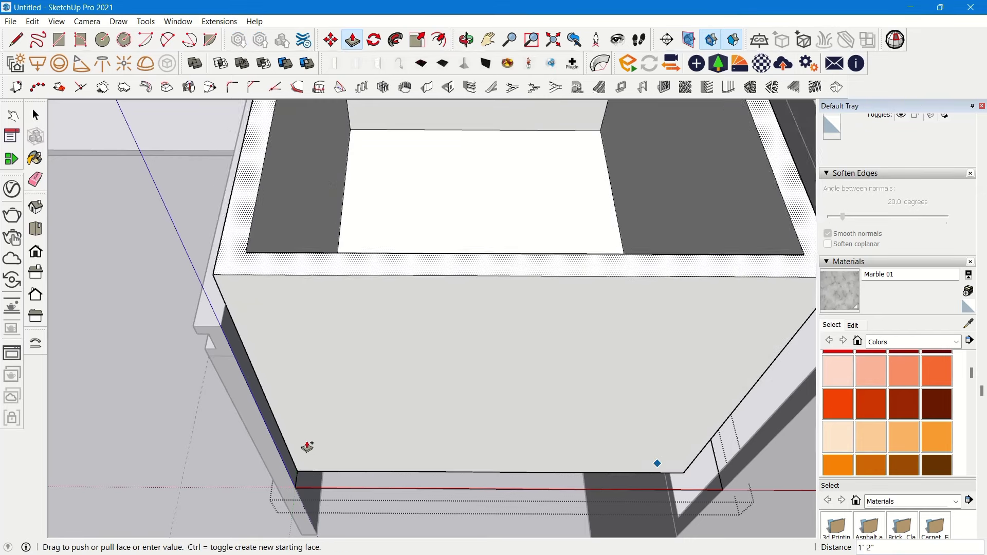
middle_click_drag(292, 460, 545, 379)
left_click(266, 309)
scroll(306, 337, "down", 3)
key("space")
left_click(545, 380)
middle_click_drag(484, 369, 389, 401)
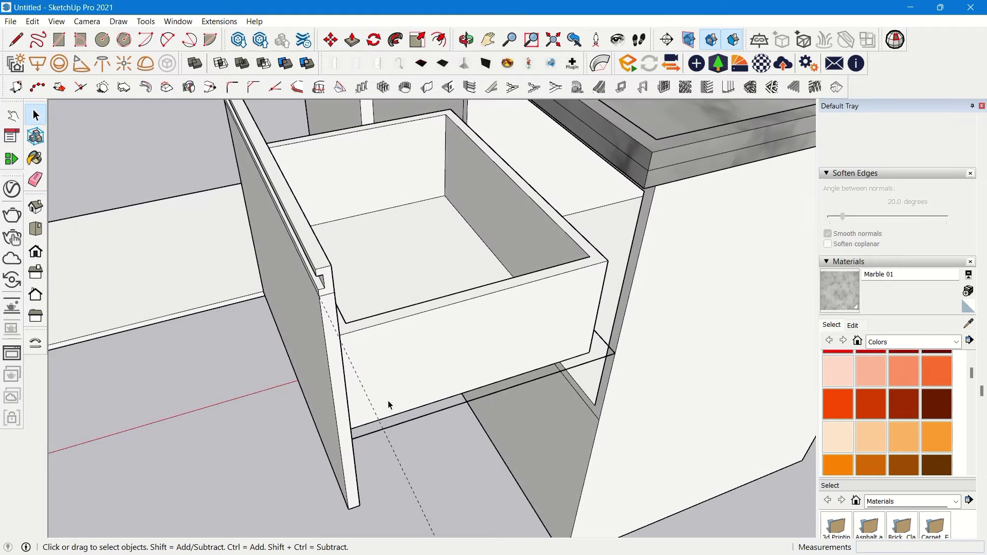
Delete the leftover outline edges around the base of the drawer box, inside its group
left_click(421, 417)
triple_click(421, 420)
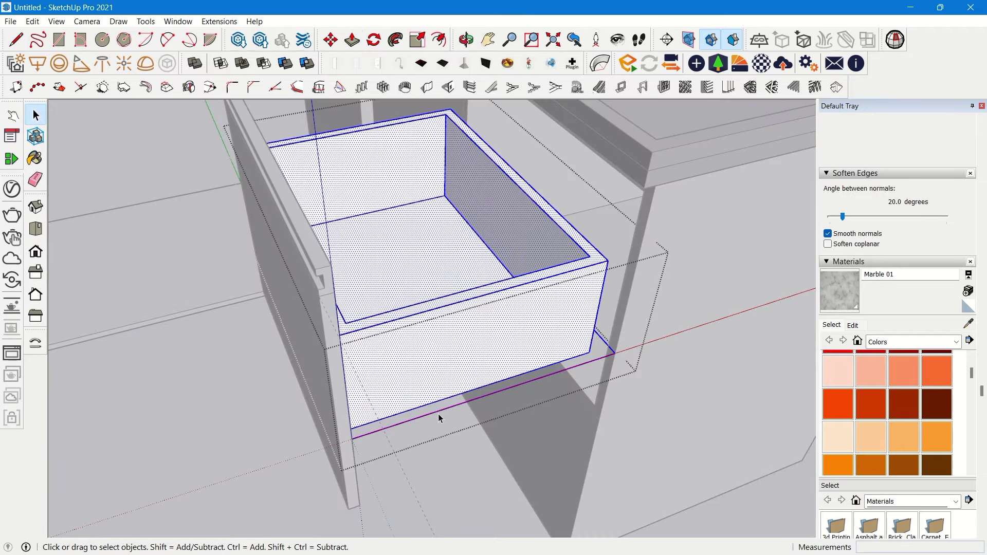
left_click(438, 414)
key("ctrl+a")
middle_click_drag(493, 380, 443, 411)
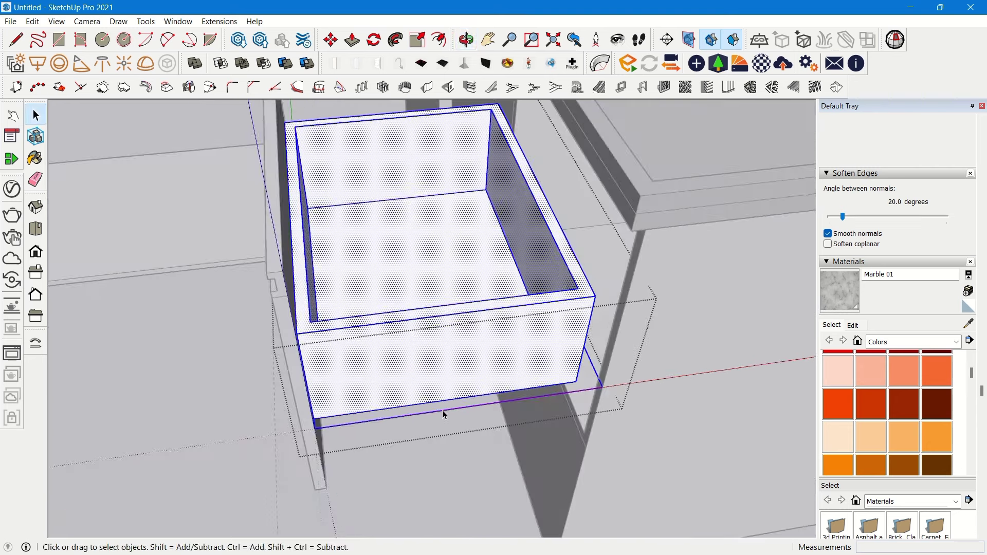
left_click(443, 413)
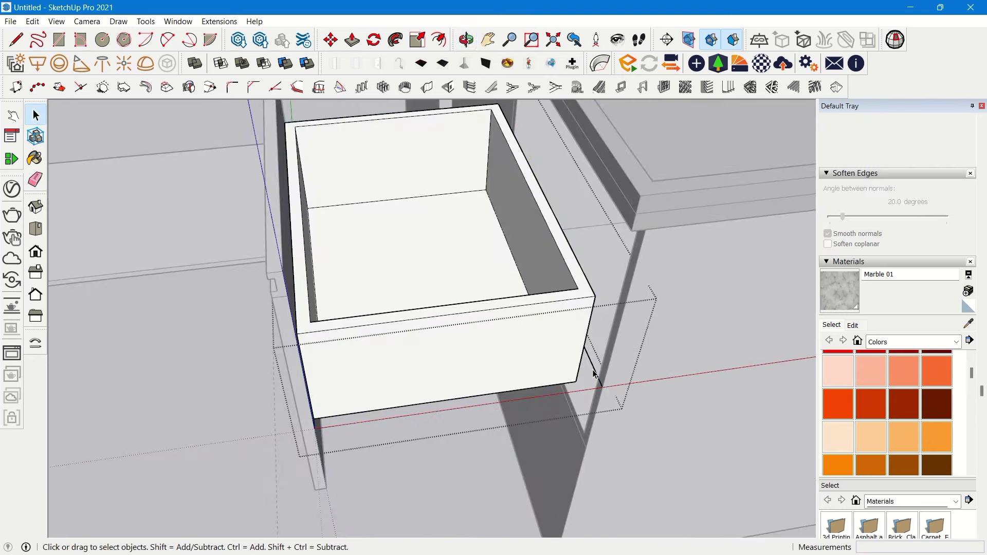
middle_click_drag(595, 371, 386, 453)
middle_click_drag(630, 397, 489, 458)
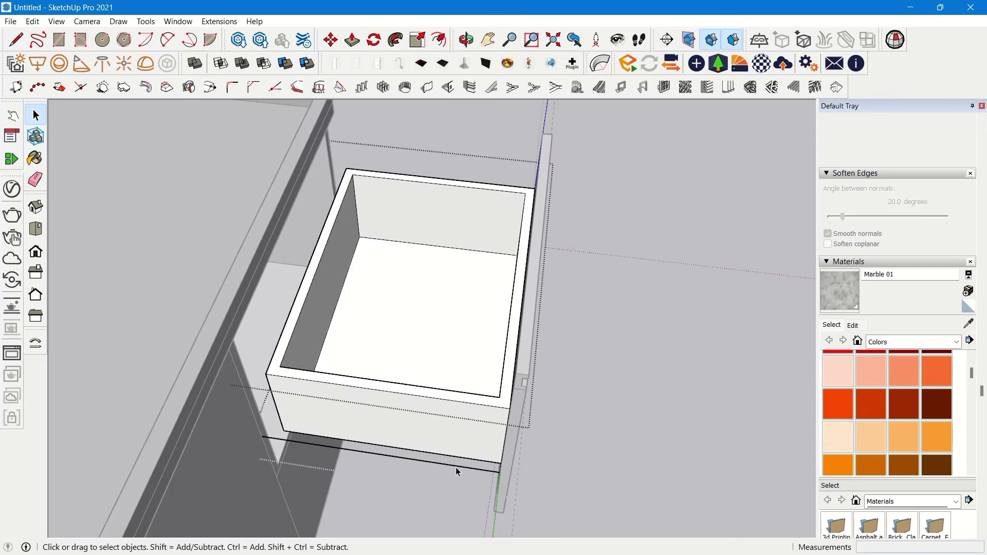
middle_click_drag(684, 365, 235, 195)
Delete all guides, and combine the drawer box and the drawer front into one group
left_click(33, 21)
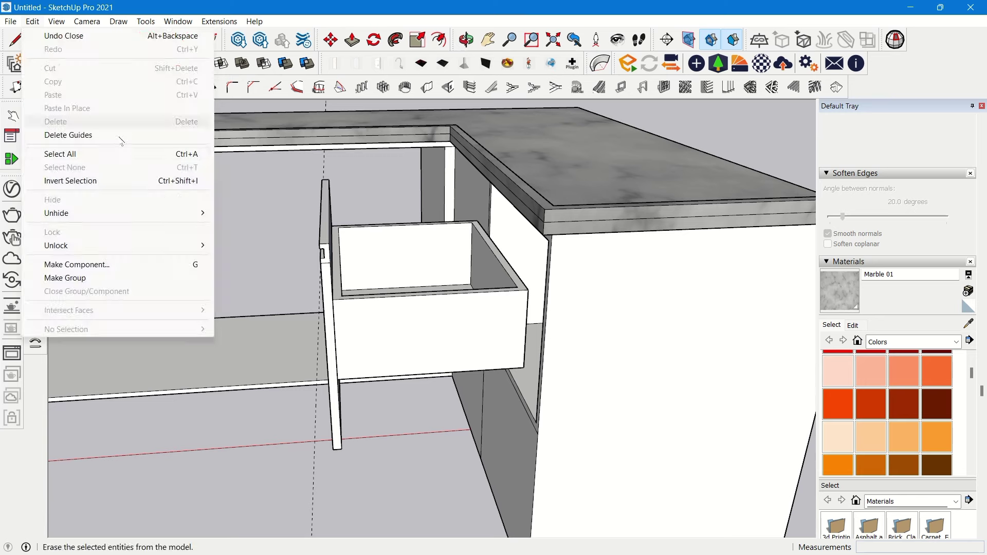
left_click(106, 134)
middle_click_drag(329, 215, 376, 371)
left_click(469, 319)
left_click(351, 313, "ctrl")
right_click(351, 312)
left_click(426, 158)
Move the complete drawer by its front's lower corner along the red axis into the counter opening
key("m")
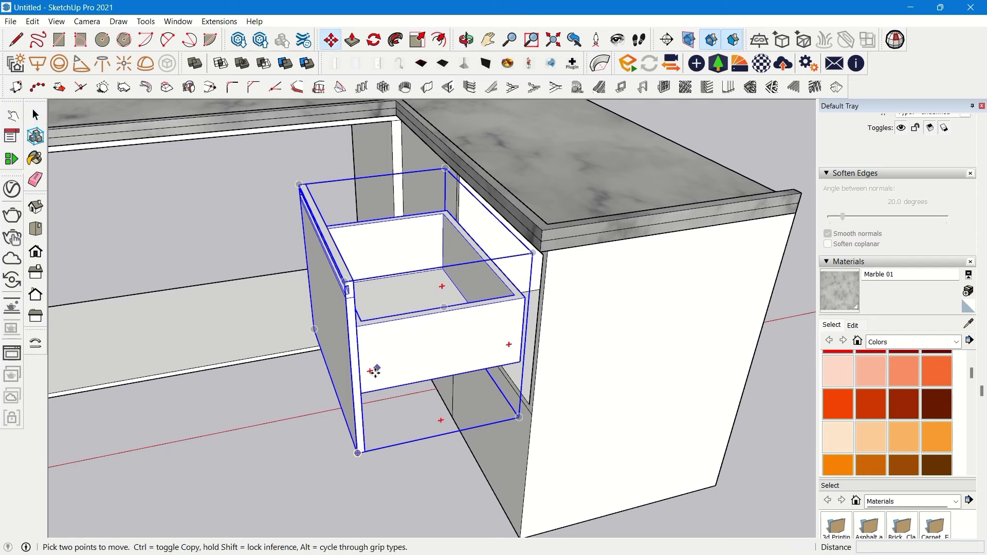
left_click(359, 451)
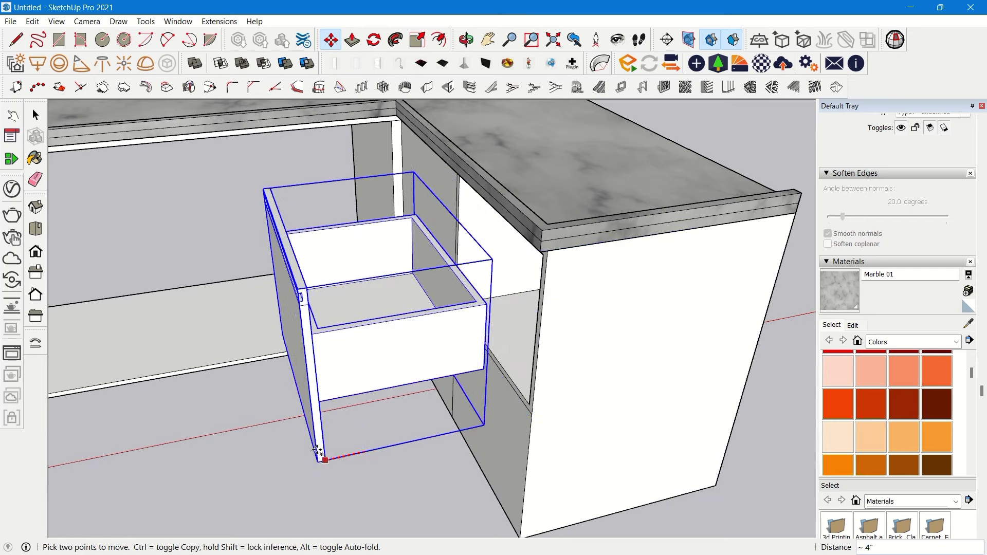
left_click(531, 413)
key("space")
middle_click_drag(544, 389, 480, 262)
scroll(779, 249, "down", 3)
left_click(741, 318)
middle_click_drag(741, 317, 713, 197)
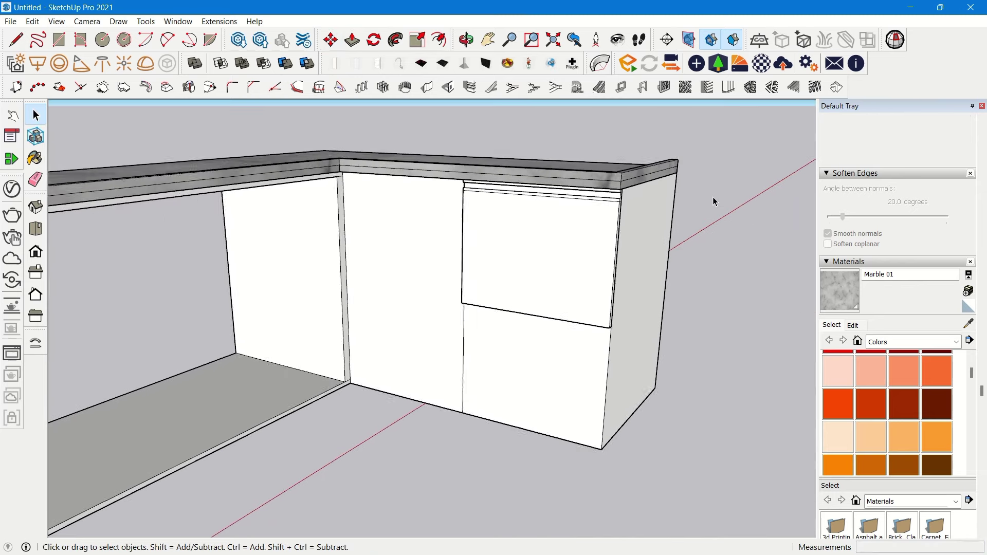
Examine the fitted drawer and its grip groove, the two-door cabinet and the L-shaped counter from several sides
scroll(560, 199, "up", 8)
scroll(557, 169, "up", 3)
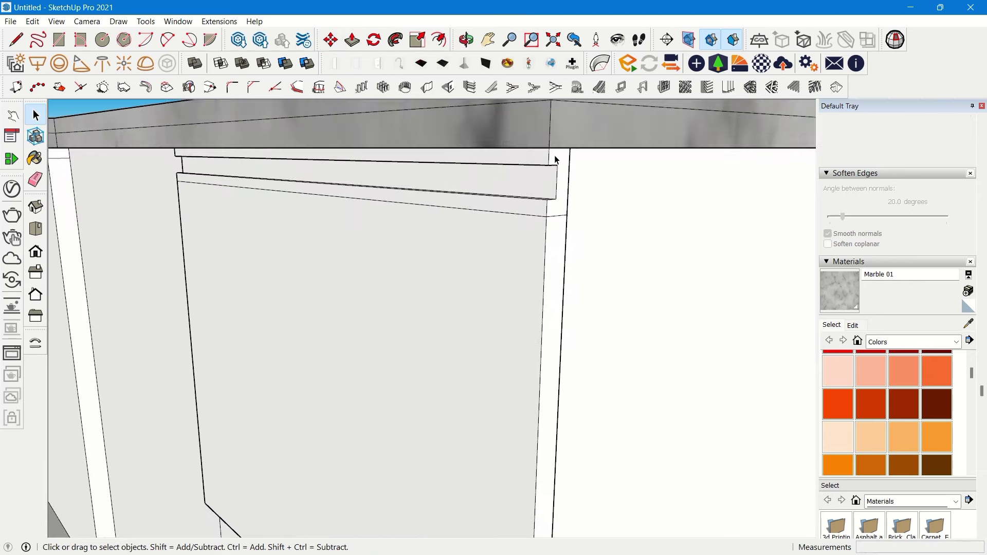
scroll(566, 205, "down", 5)
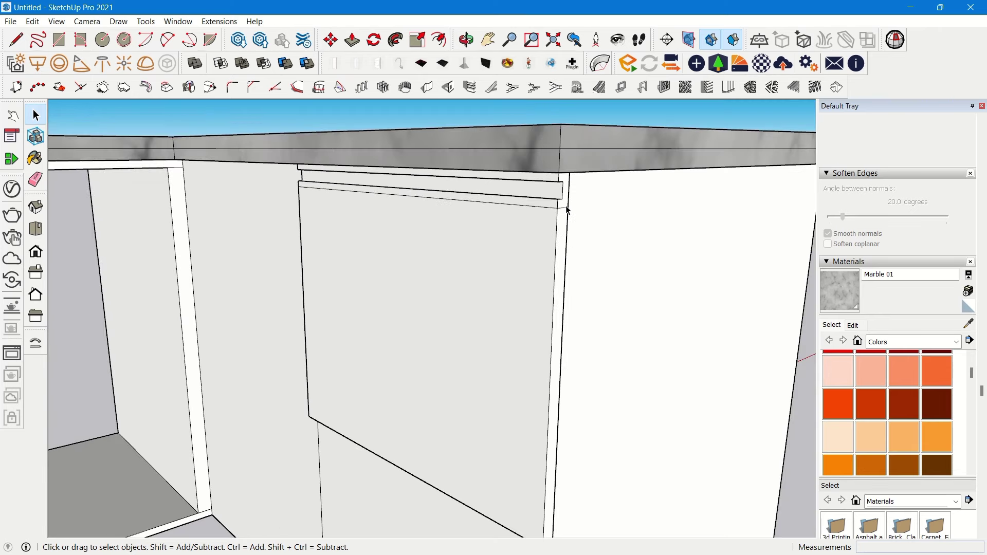
middle_click_drag(566, 205, 527, 288)
scroll(528, 288, "down", 5)
middle_click_drag(320, 341, 719, 160, "shift")
scroll(682, 215, "down", 2)
middle_click_drag(720, 160, 540, 313, "shift")
scroll(184, 516, "up", 2)
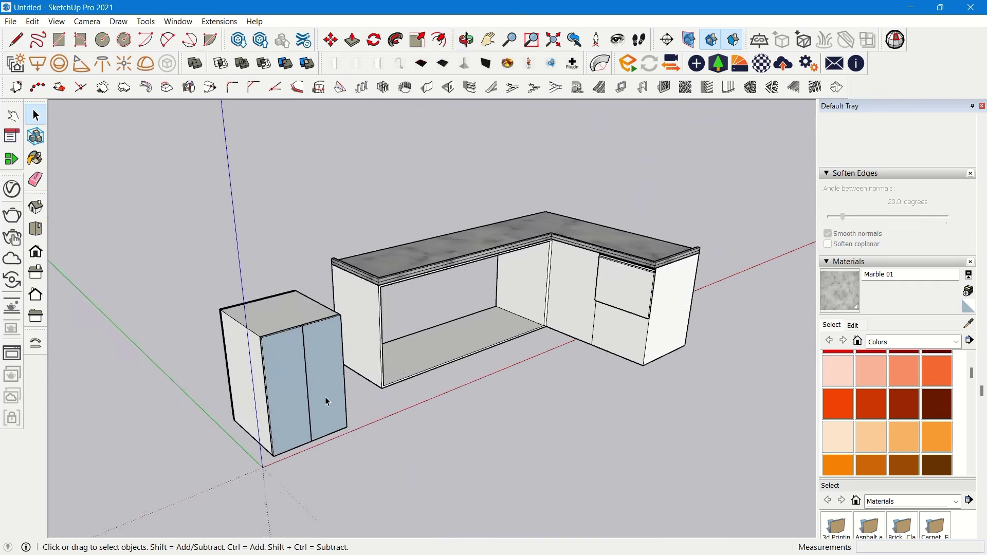
scroll(326, 400, "up", 3)
scroll(284, 392, "up", 3)
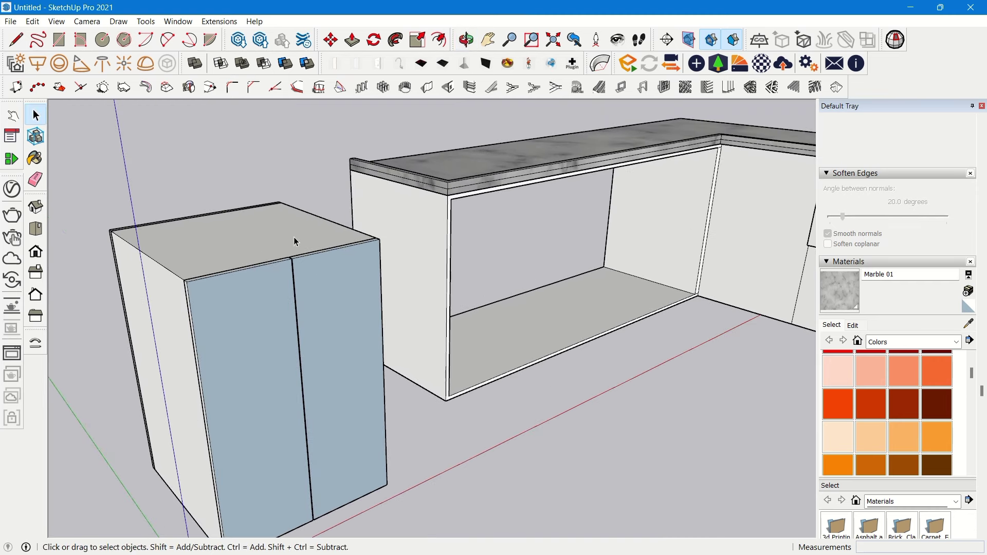
scroll(296, 321, "down", 4)
scroll(491, 200, "up", 3)
middle_click_drag(491, 199, 15, 247)
middle_click_drag(635, 233, 354, 160)
scroll(326, 313, "up", 5)
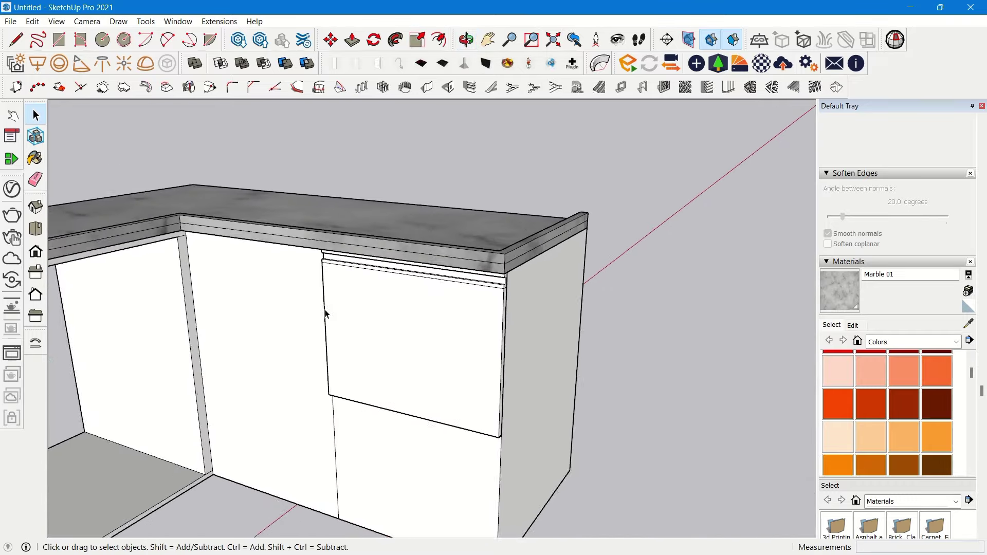
middle_click_drag(326, 313, 318, 294)
scroll(358, 300, "up", 4)
scroll(524, 306, "down", 5)
middle_click_drag(525, 306, 716, 467)
scroll(468, 431, "down", 2)
scroll(555, 284, "down", 3)
middle_click_drag(555, 284, 717, 222)
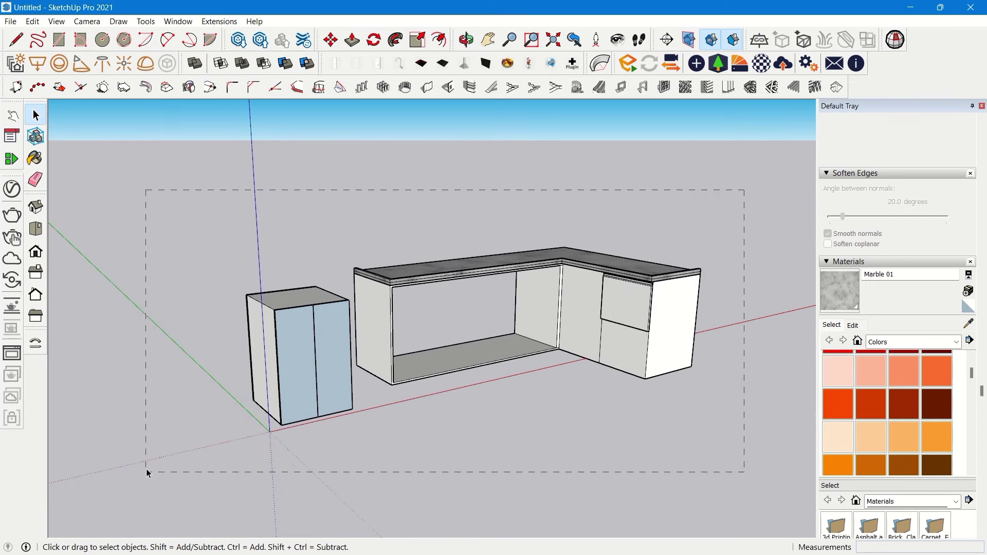
left_click_drag(146, 473, 146, 472)
left_click(465, 183)
scroll(430, 294, "up", 2)
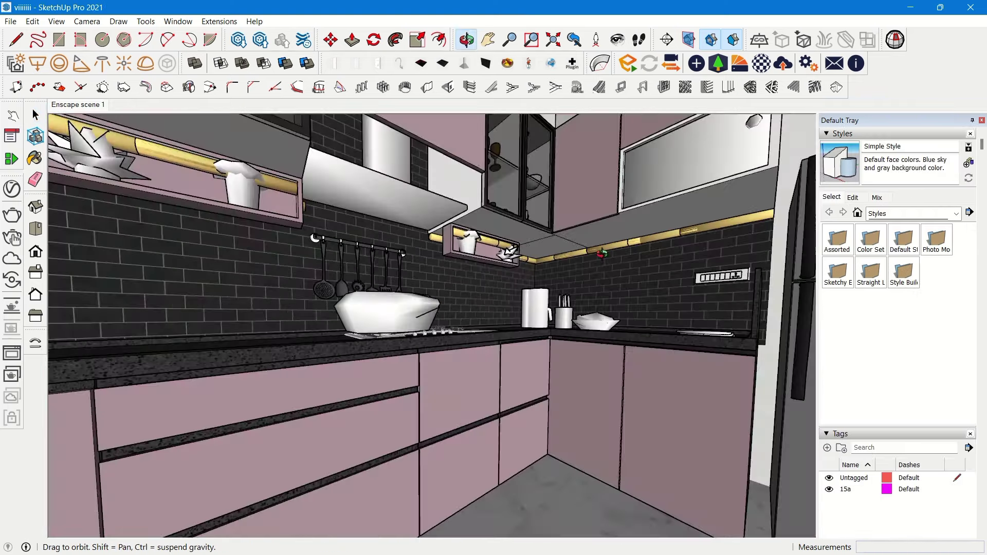
Examine the pink base cabinet doors, their narrow gaps and the recess under the granite countertop up close
middle_click_drag(602, 253, 557, 264)
middle_click_drag(319, 349, 184, 393)
middle_click_drag(251, 293, 371, 337)
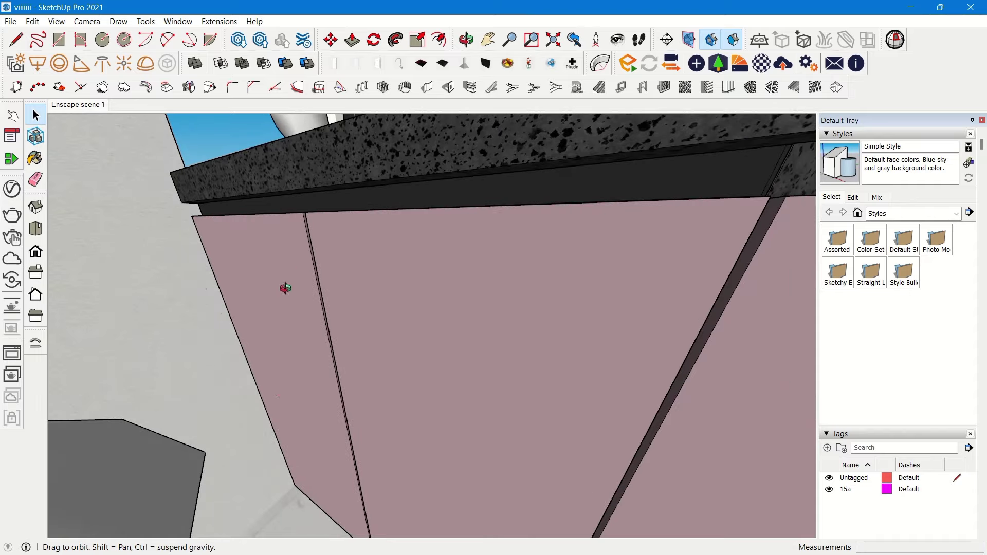
middle_click_drag(285, 288, 294, 376)
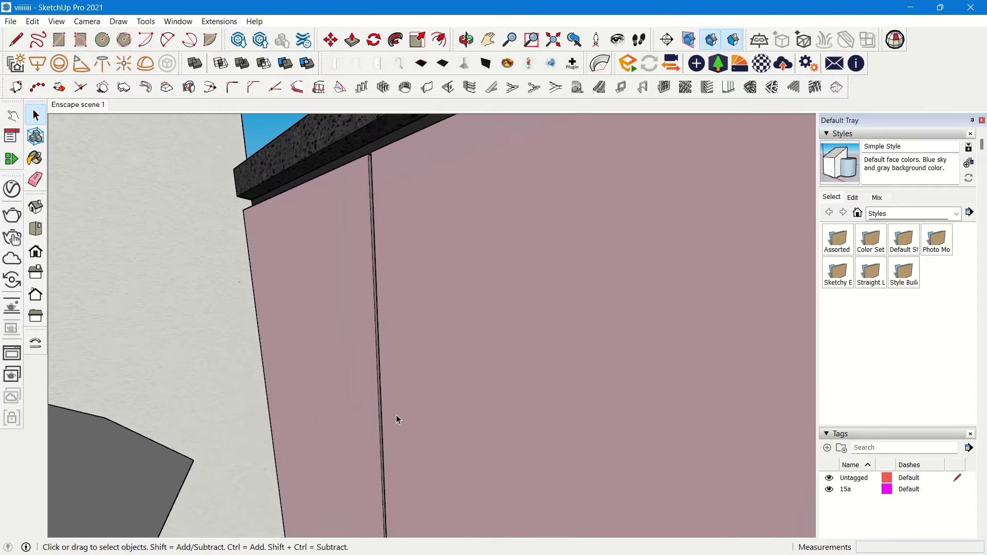
middle_click_drag(396, 416, 278, 347)
scroll(278, 347, "down", 4)
middle_click_drag(445, 336, 275, 393)
scroll(580, 329, "down", 2)
middle_click_drag(585, 291, 479, 301, "shift")
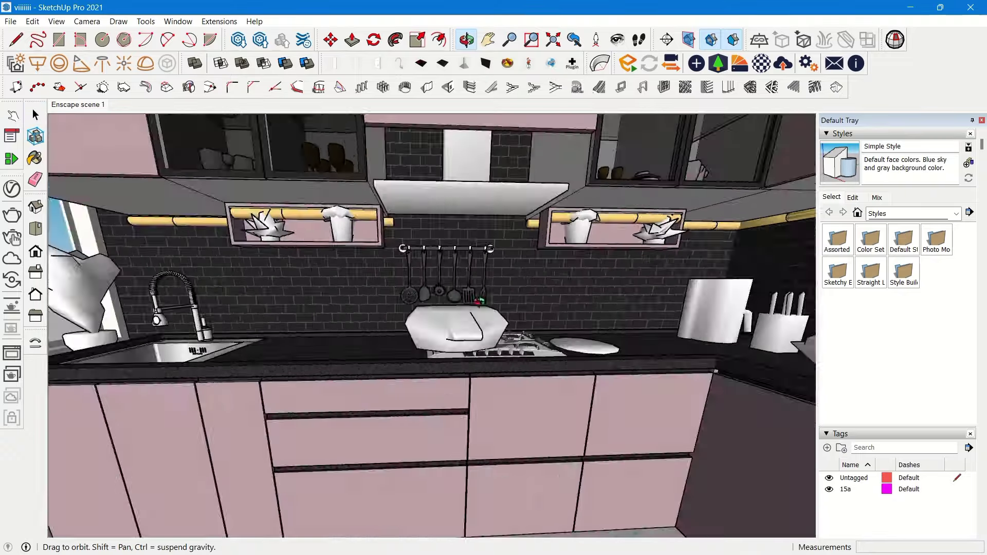
Try dividing the door below the sink with a vertical line about 2' 8" long
middle_click_drag(427, 329, 287, 320)
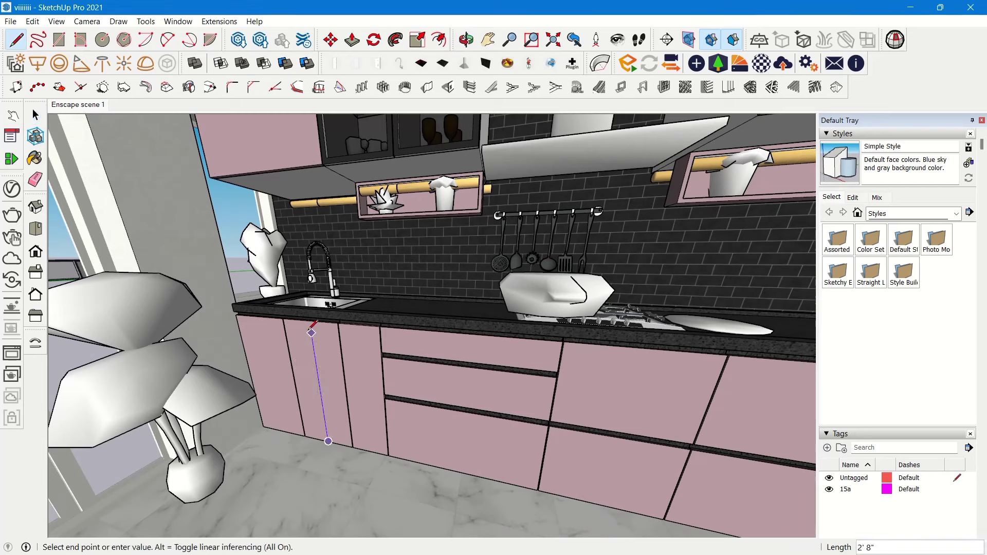
key("space")
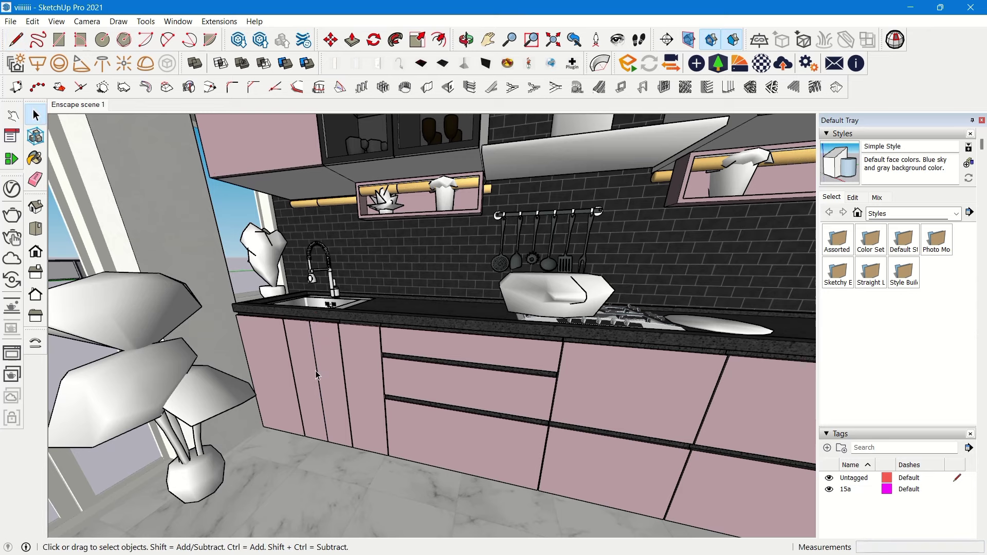
mouse_move(324, 373)
middle_mouse_down()
mouse_move(454, 352)
mouse_move(315, 384)
middle_mouse_up()
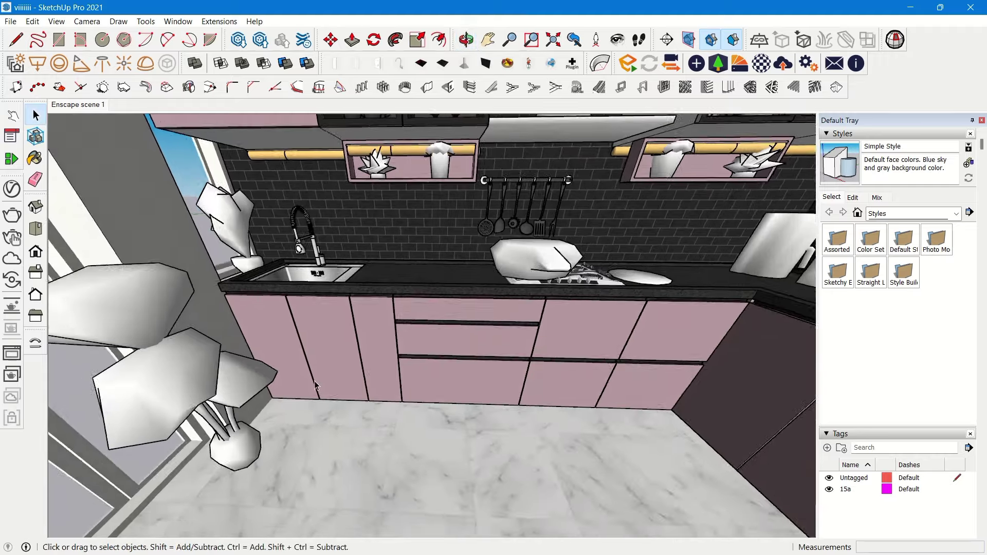
Examine the gaps between the doors under the sink, down to the floor, and the overall kitchen layout
scroll(288, 340, "up", 4)
middle_click_drag(267, 295, 260, 345)
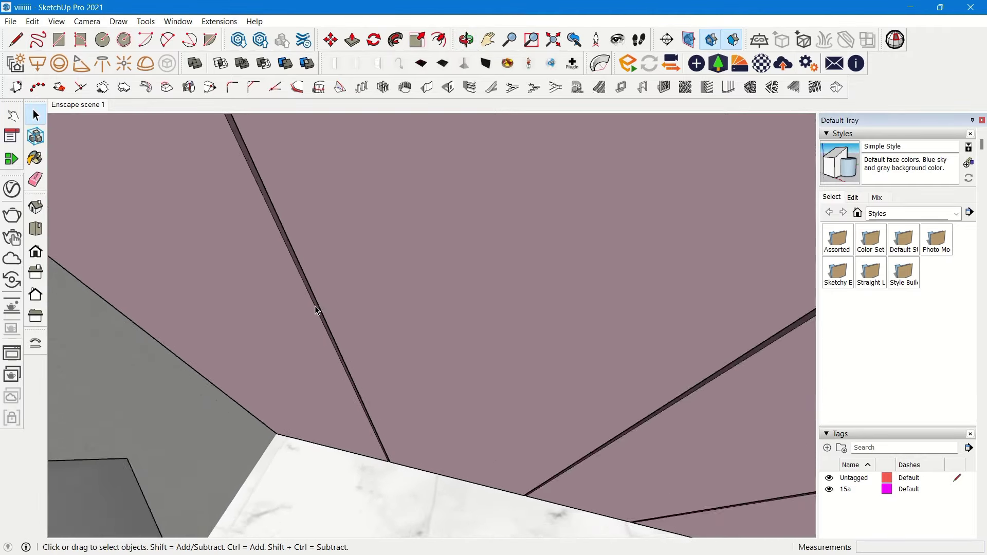
scroll(315, 308, "down", 6)
middle_click_drag(315, 308, 236, 337)
scroll(236, 337, "down", 3)
middle_click_drag(430, 379, 481, 288)
scroll(480, 287, "down", 2)
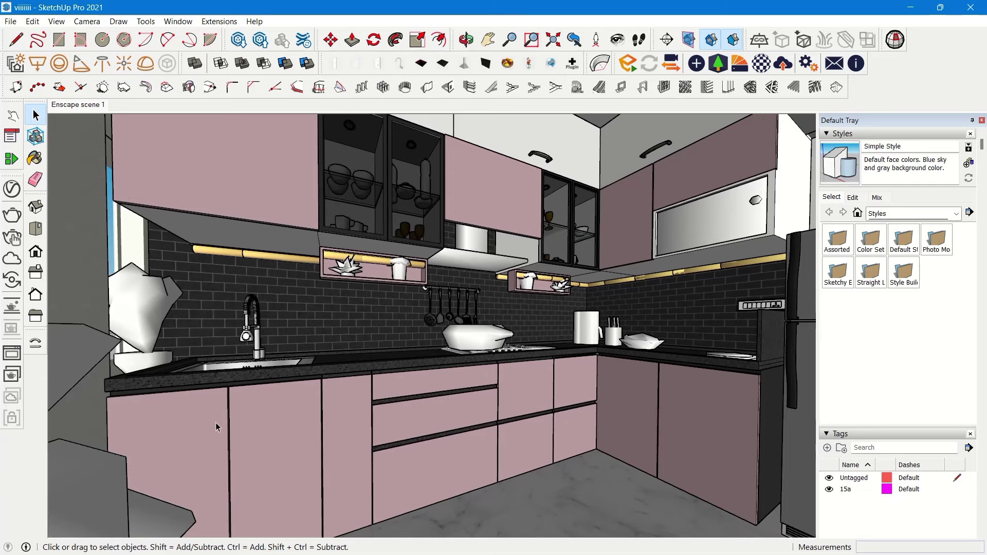
middle_click_drag(610, 194, 602, 241, "shift")
middle_click_drag(603, 241, 568, 203)
scroll(339, 419, "up", 2)
scroll(339, 419, "up", 1)
scroll(425, 399, "down", 1)
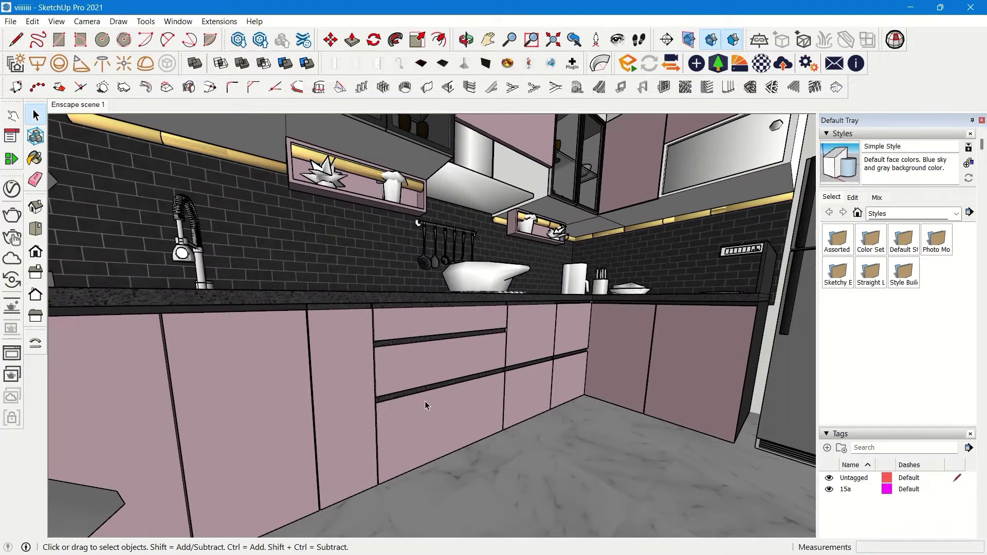
Select the base cabinet group and inspect the horizontal grip grooves between its drawer fronts
left_click(425, 400)
scroll(425, 357, "up", 3)
middle_click_drag(380, 340, 416, 305)
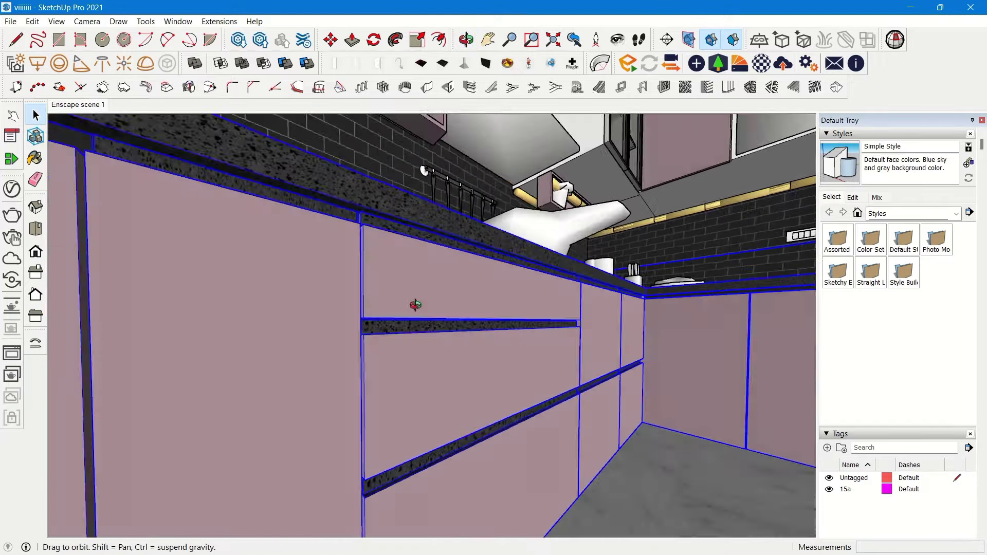
middle_click_drag(457, 281, 329, 363)
scroll(329, 363, "down", 4)
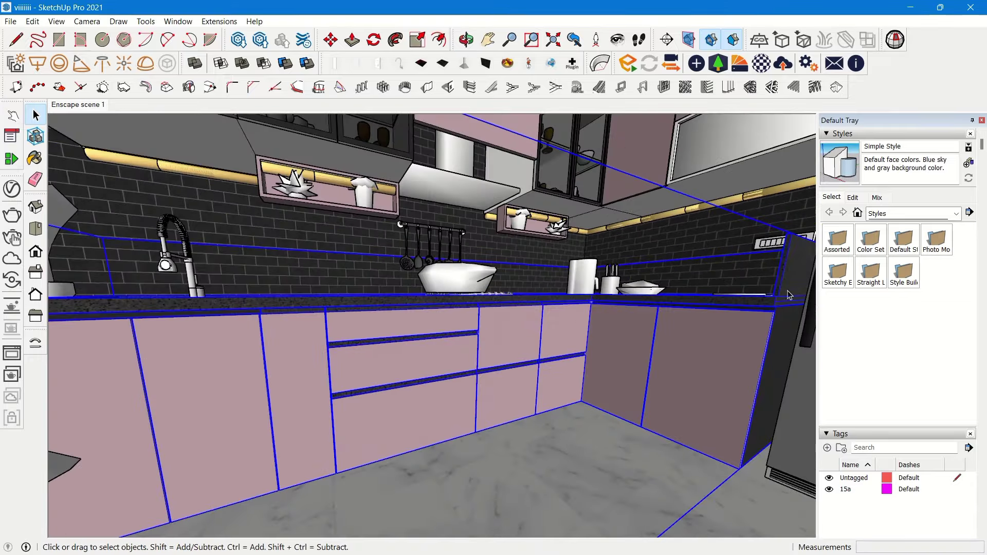
middle_click_drag(635, 273, 601, 353, "shift")
scroll(637, 281, "down", 3)
scroll(613, 380, "down", 2)
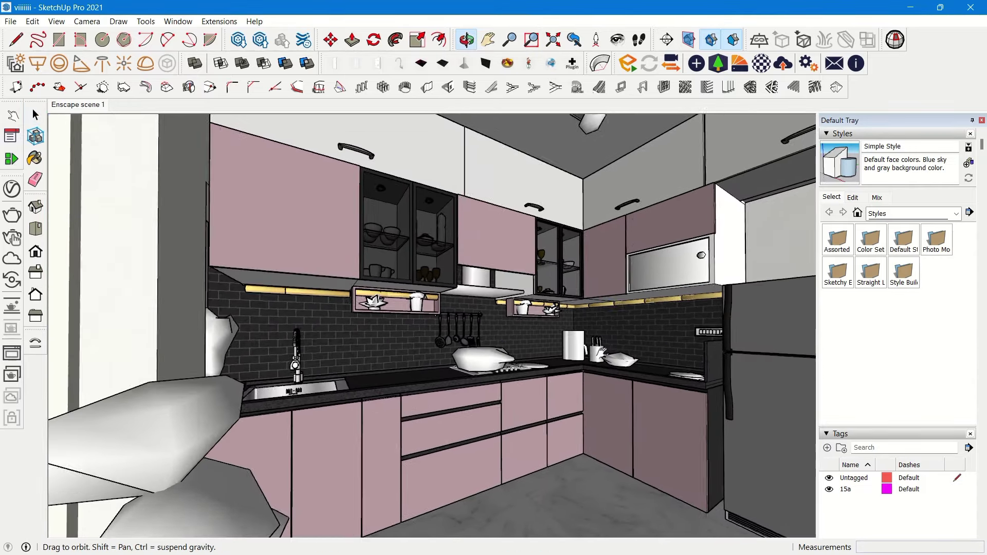
Frame the whole L-shaped kitchen and start Enscape to show it as a live render
middle_click_drag(653, 414, 547, 367)
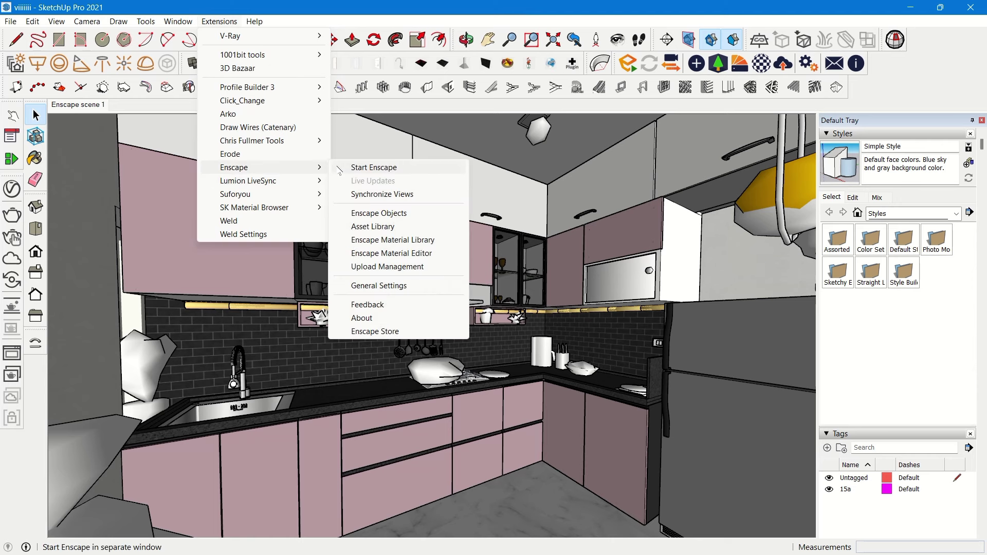
left_click(338, 167)
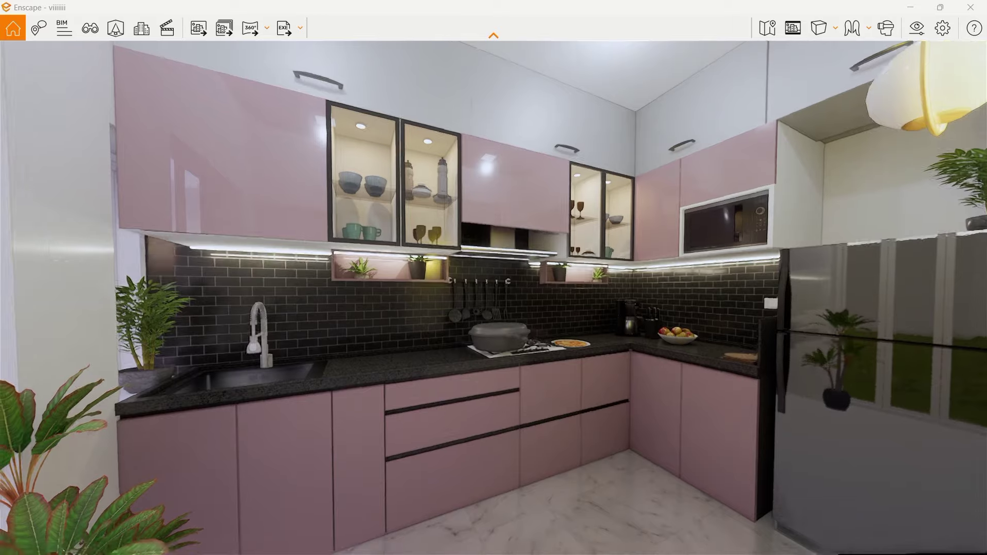
middle_click_drag(474, 475, 479, 421)
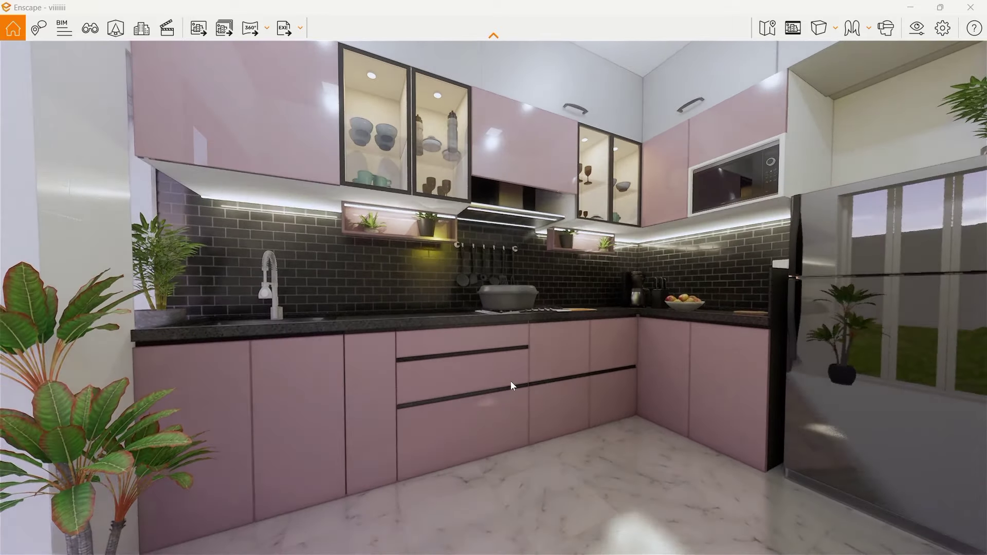
Examine the rendered base cabinets, drawer grooves and sink counter from low and standing viewpoints
scroll(510, 380, "up", 1)
right_click_drag(511, 378, 560, 321)
scroll(511, 378, "up", 2)
right_click_drag(129, 349, 686, 346)
scroll(522, 362, "down", 3)
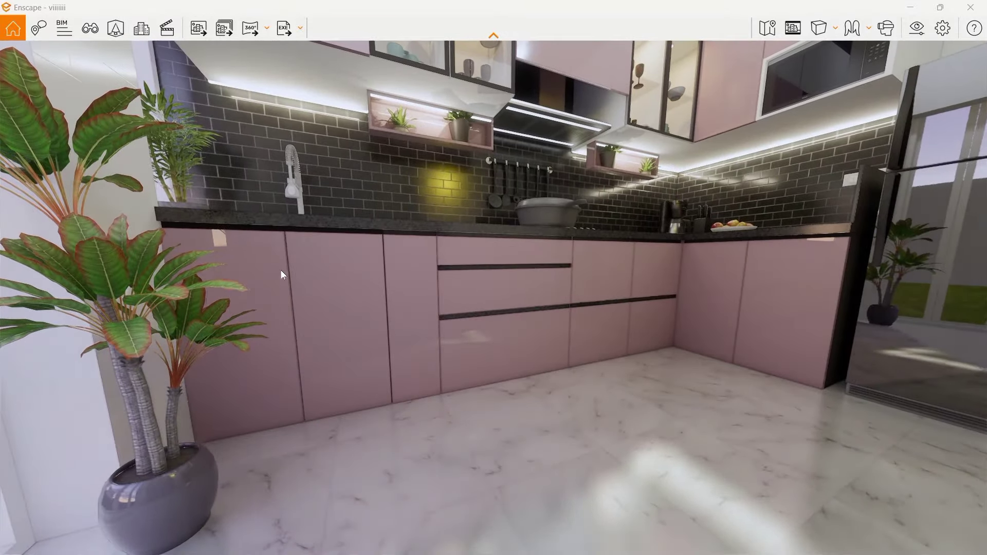
mouse_move(657, 183)
right_mouse_down()
mouse_move(652, 293)
mouse_move(647, 242)
mouse_move(622, 247)
mouse_move(649, 175)
right_mouse_up()
middle_click_drag(660, 159, 643, 192)
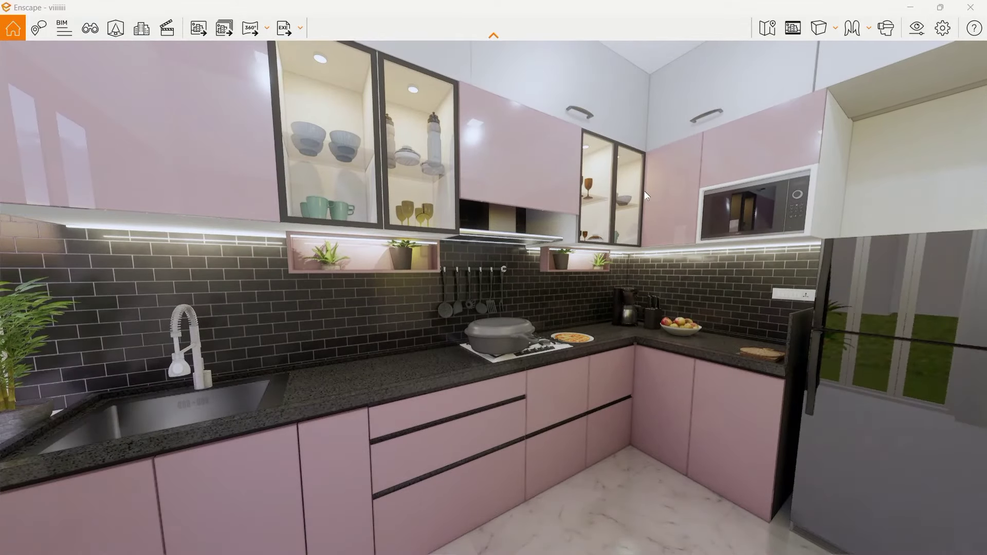
middle_click_drag(643, 191, 663, 147)
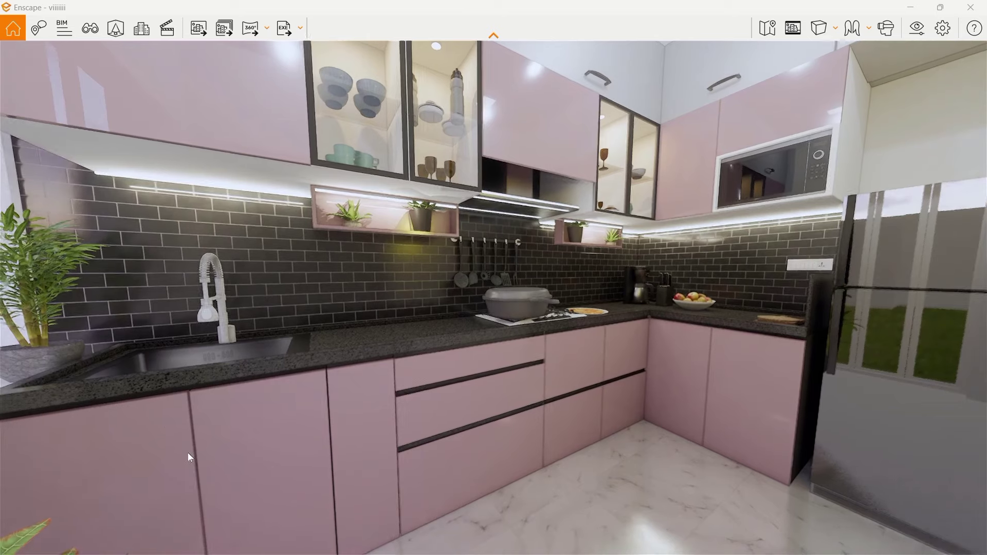
scroll(242, 452, "down", 1)
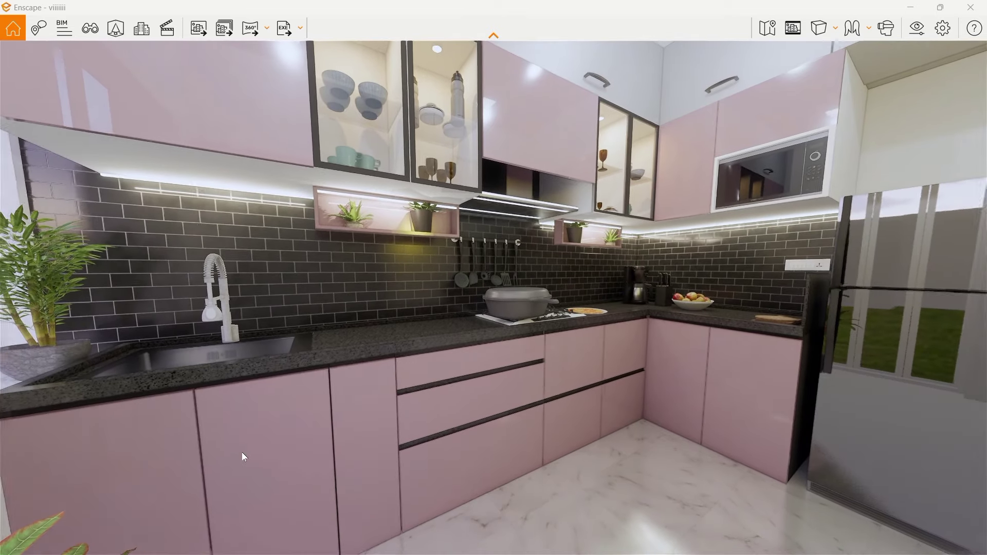
middle_click_drag(241, 452, 249, 432)
scroll(249, 446, "down", 3)
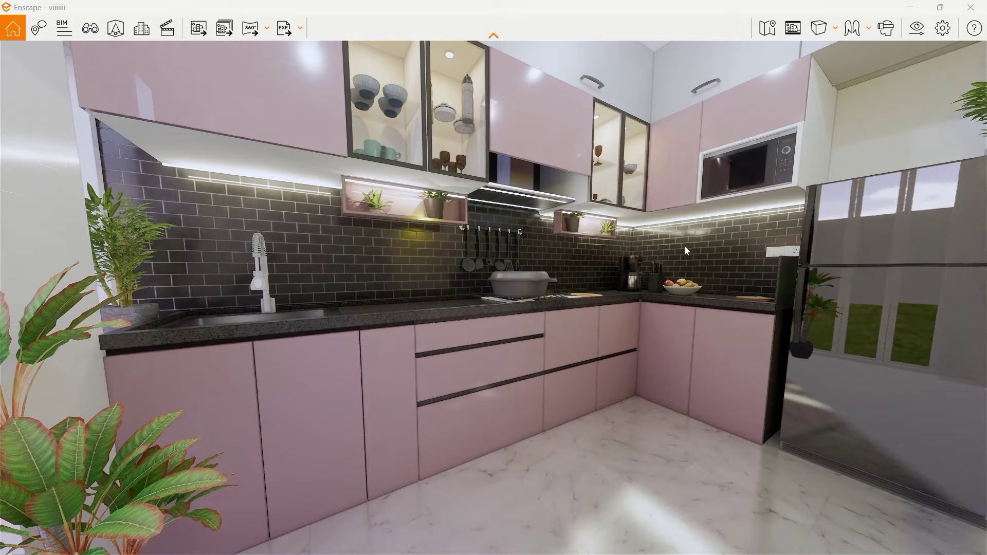
mouse_move(686, 239)
middle_mouse_down()
mouse_move(682, 287)
mouse_move(681, 257)
middle_mouse_up()
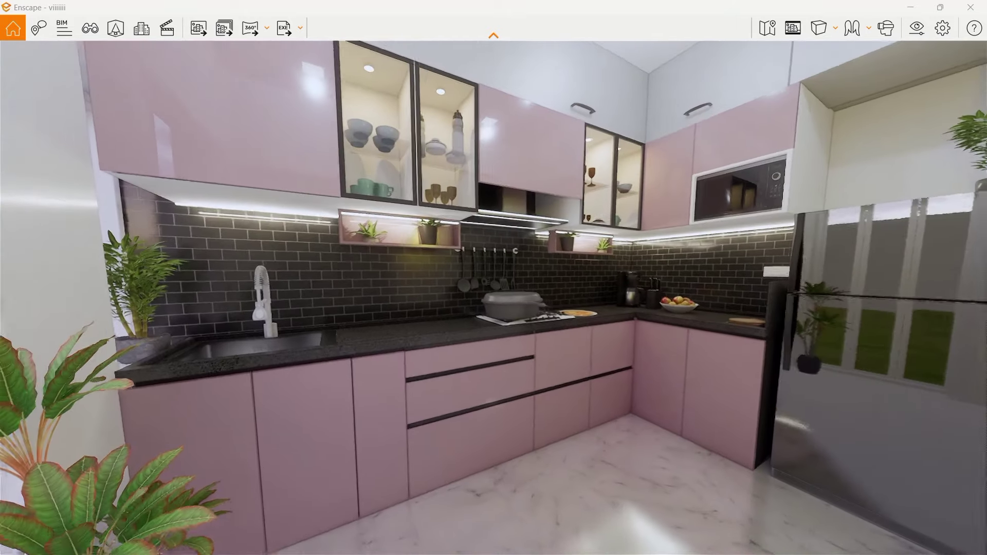
Examine the rendered wall cabinets, lit glass-door units, open niches and the sink corner beside the window
right_click_drag(682, 257, 714, 240)
scroll(685, 239, "down", 2)
scroll(685, 240, "up", 2)
scroll(547, 289, "down", 2)
scroll(548, 289, "up", 2)
right_click_drag(547, 289, 396, 337)
scroll(396, 337, "down", 2)
mouse_move(555, 275)
right_mouse_down()
mouse_move(557, 300)
mouse_move(560, 288)
right_mouse_up()
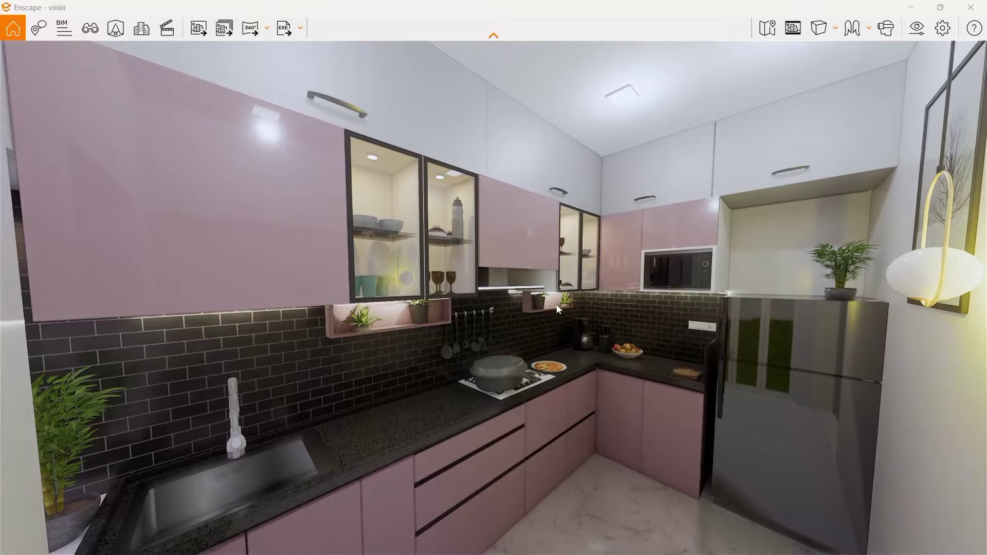
middle_click_drag(559, 309, 530, 211)
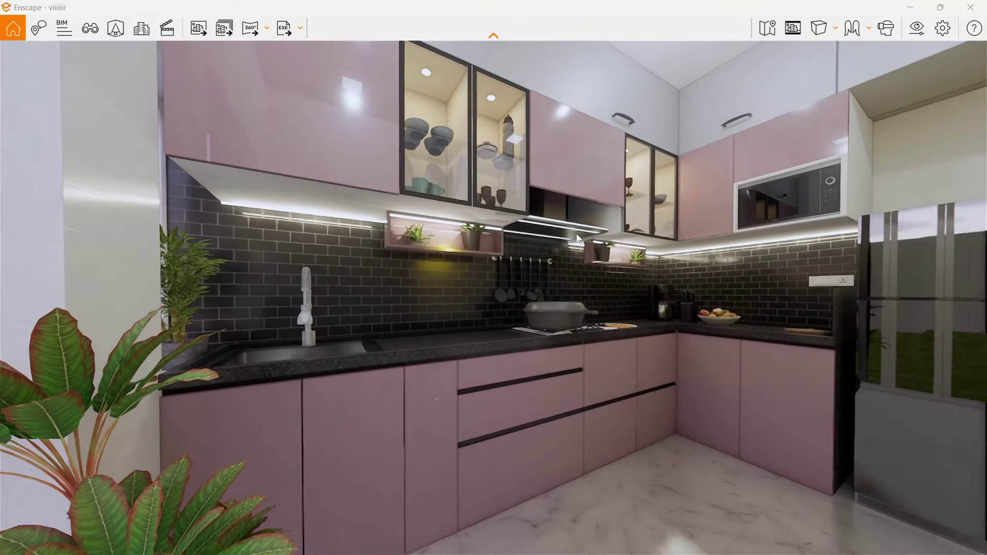
left_click_drag(577, 234, 618, 276)
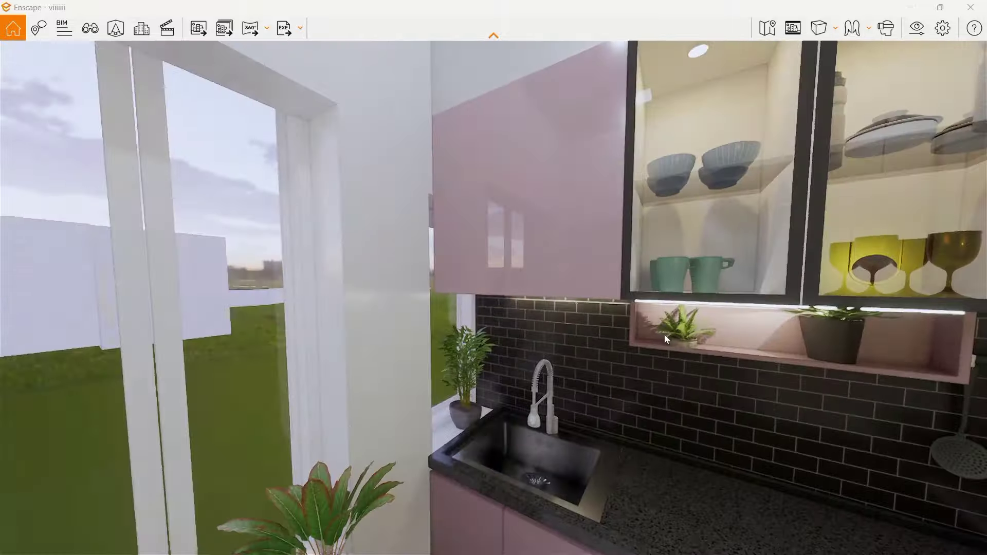
left_click_drag(664, 334, 631, 363)
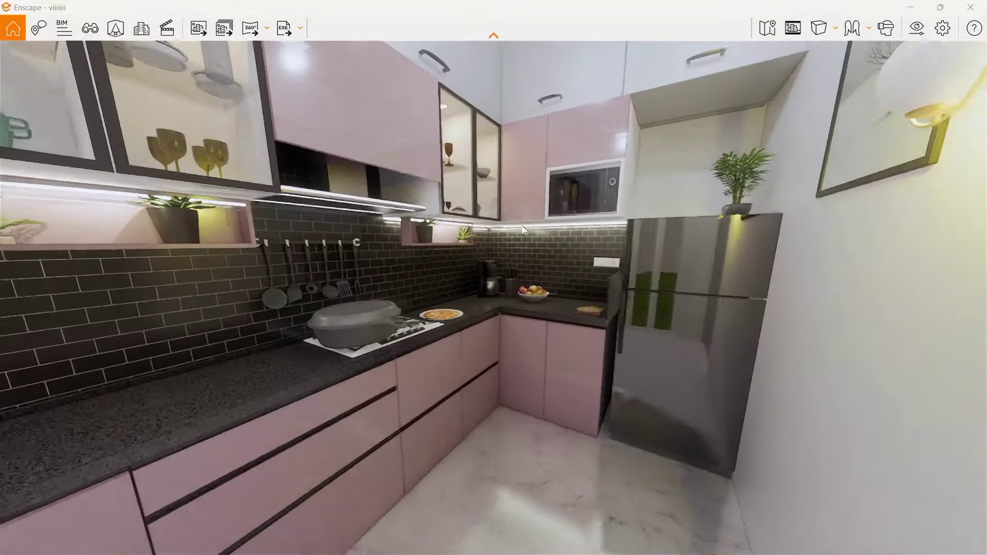
Walk through the render past the hob and utensil rail to inspect the corner counter, microwave niche and refrigerator
right_click_drag(522, 230, 504, 293)
right_click_drag(432, 267, 583, 267)
right_click_drag(572, 332, 567, 287)
key("w")
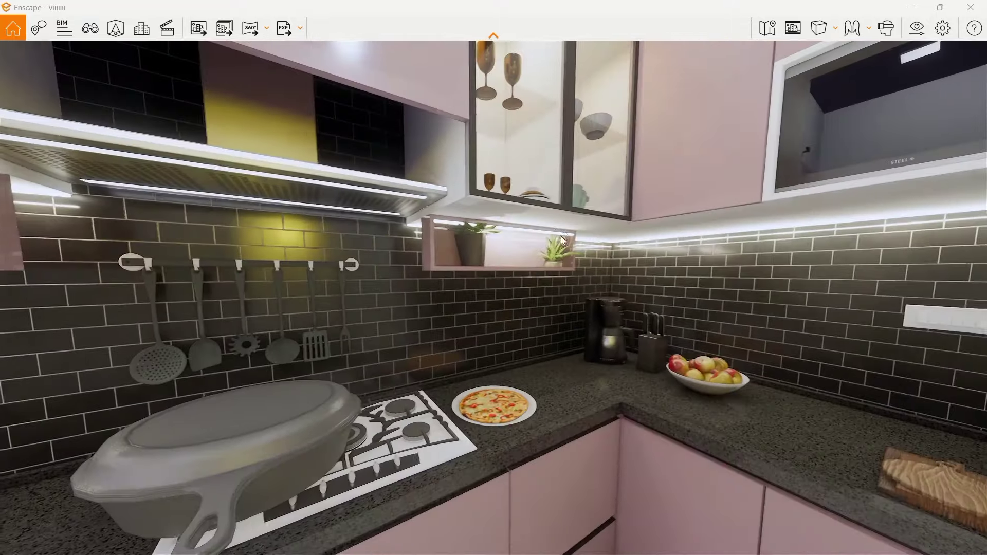
right_click_drag(562, 239, 546, 248)
key("d")
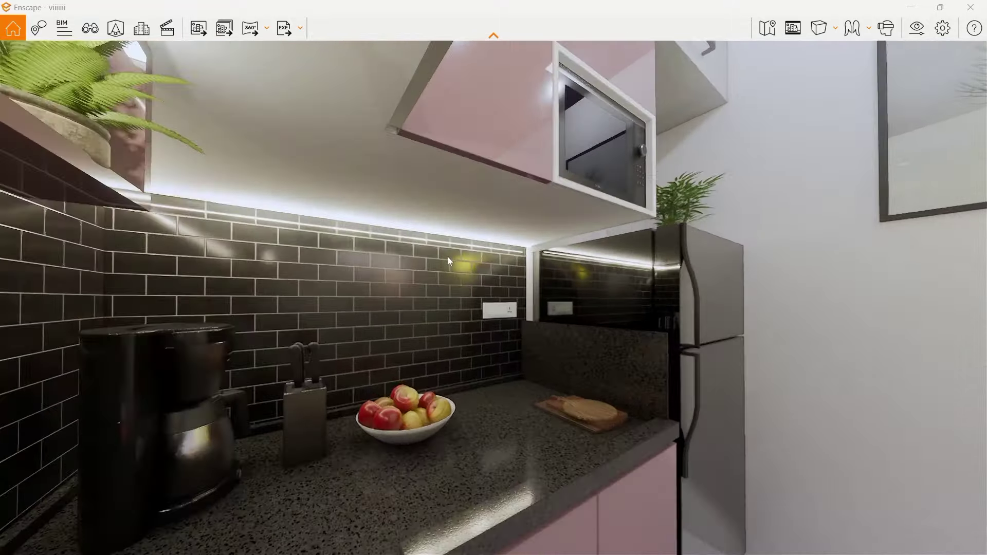
key("s")
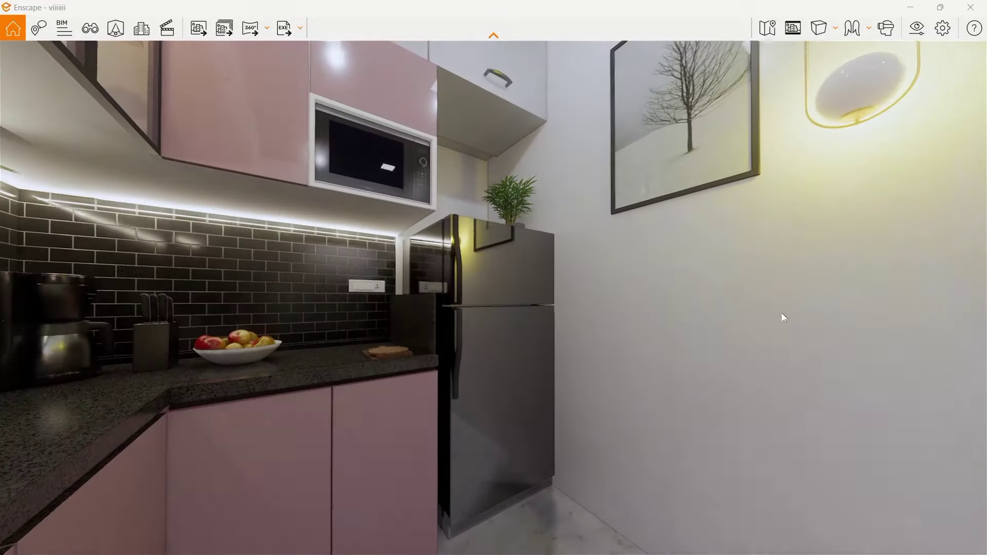
left_click_drag(782, 313, 719, 314)
key("s")
key("s")
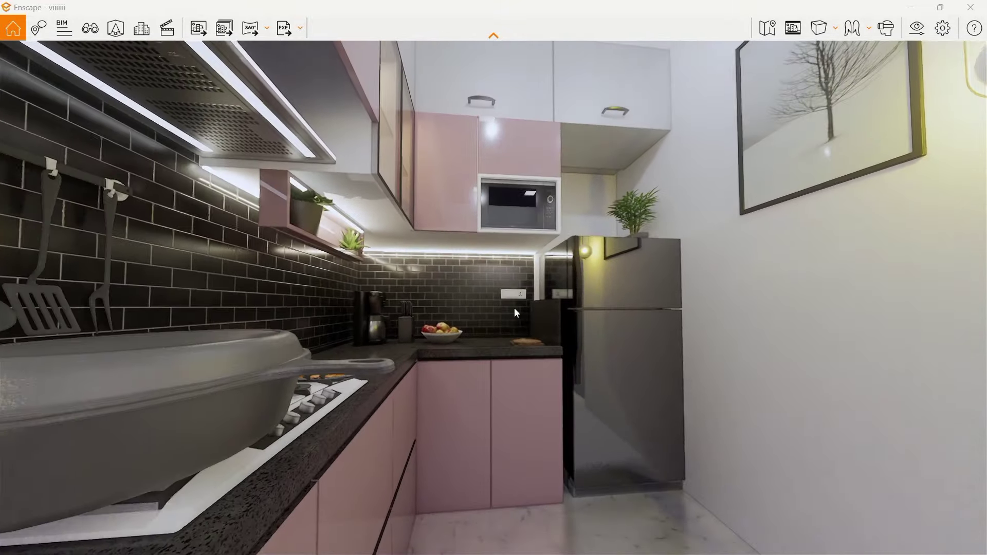
Back away in the render and view the whole kitchen from raised and lowered eye heights
left_click_drag(514, 308, 391, 270)
key("s")
key("s")
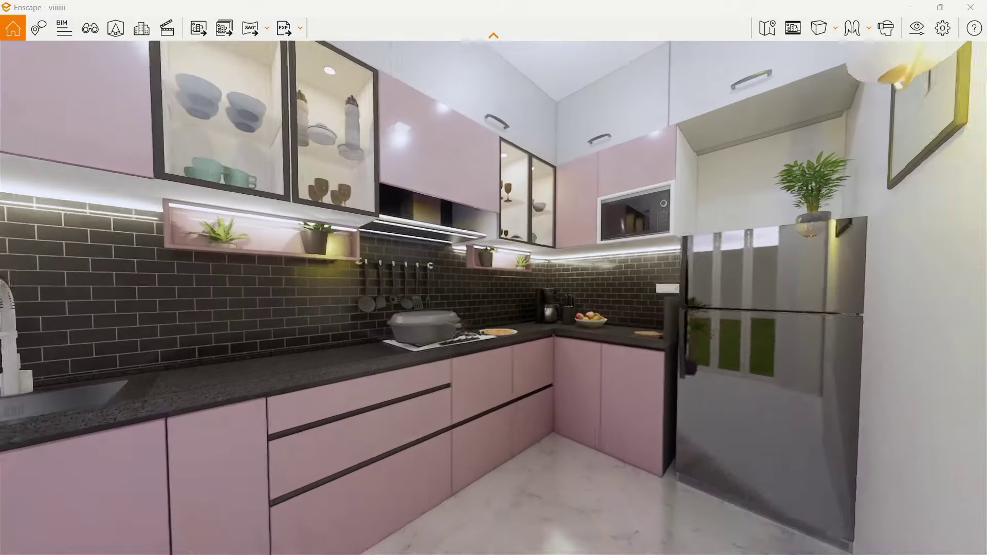
key("a")
key("s")
key("q")
left_click_drag(606, 306, 621, 323)
key("e")
key("e")
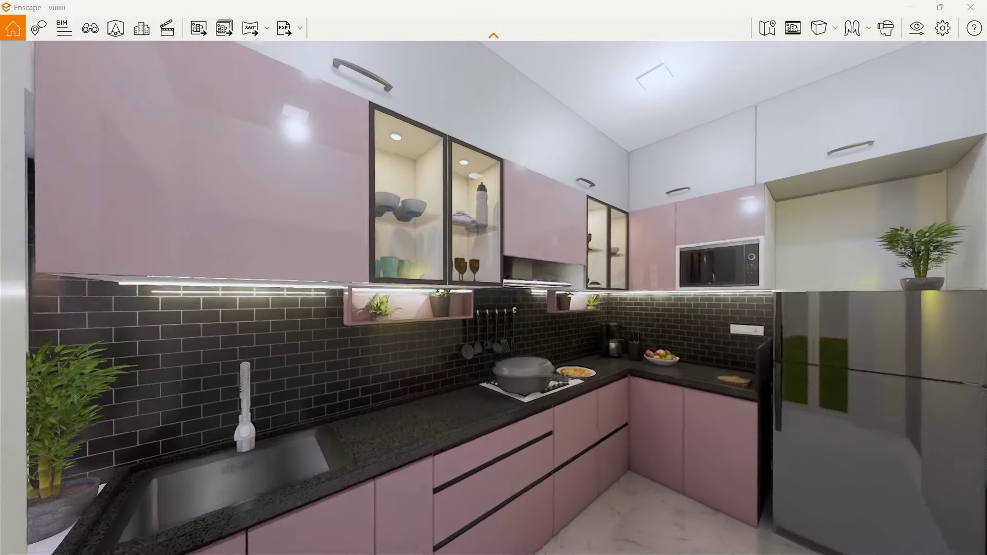
key("q")
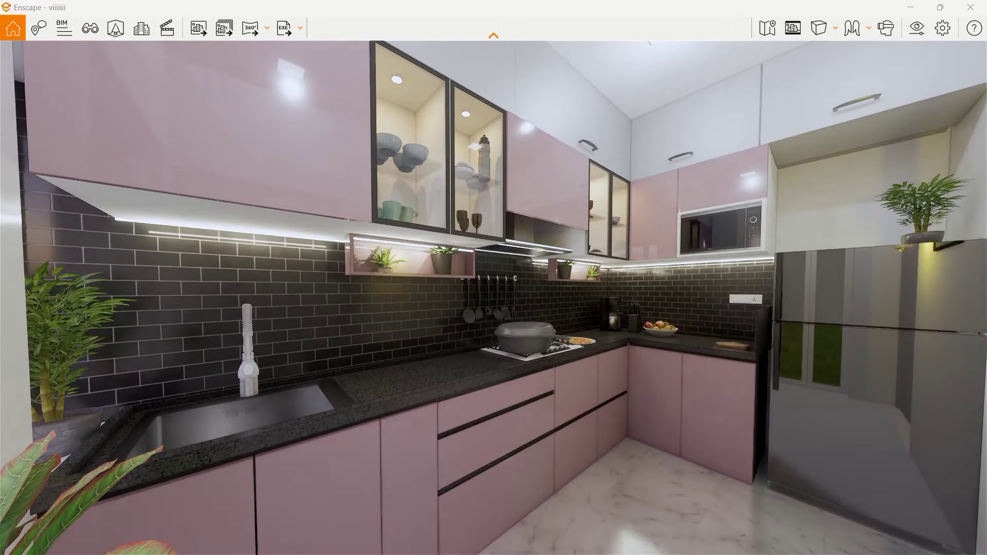
key("q")
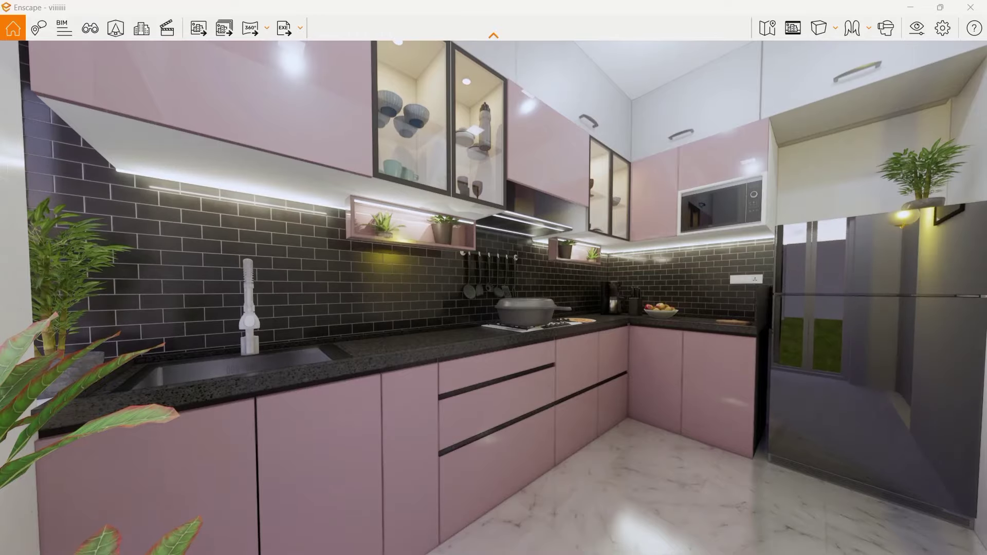
Inspect the rendered drawer run and backsplash along the counter, and return to a frontal view of the sink wall
left_click_drag(597, 367, 699, 261)
key("w")
key("d")
key("w")
key("a")
key("s")
key("a")
key("s")
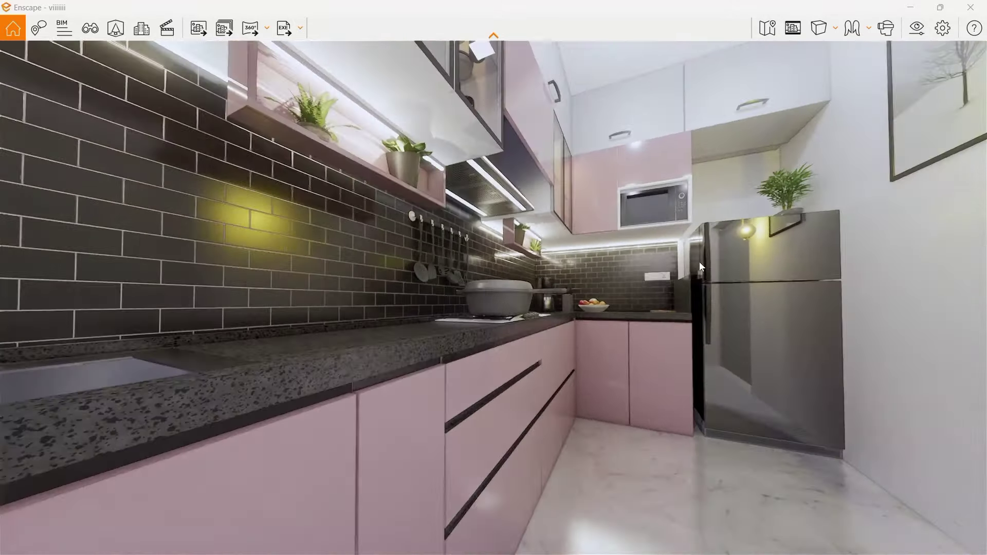
key("s")
key("w")
key("d")
left_click_drag(484, 331, 401, 329)
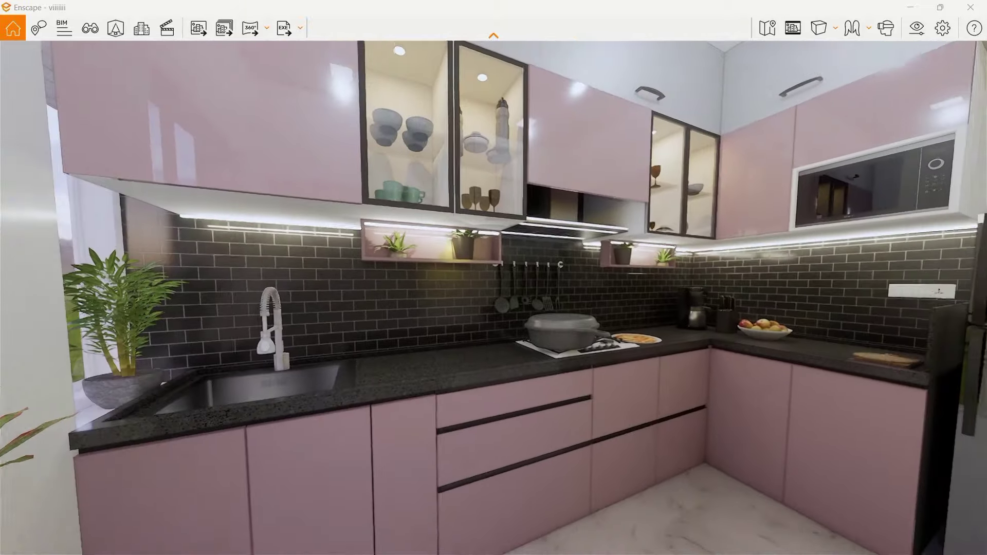
Examine the sink wall, wall cabinets and drawer run of the rendered kitchen from close up, farther back and different eye heights
key("s")
key("a")
left_click_drag(612, 288, 674, 279)
key("s")
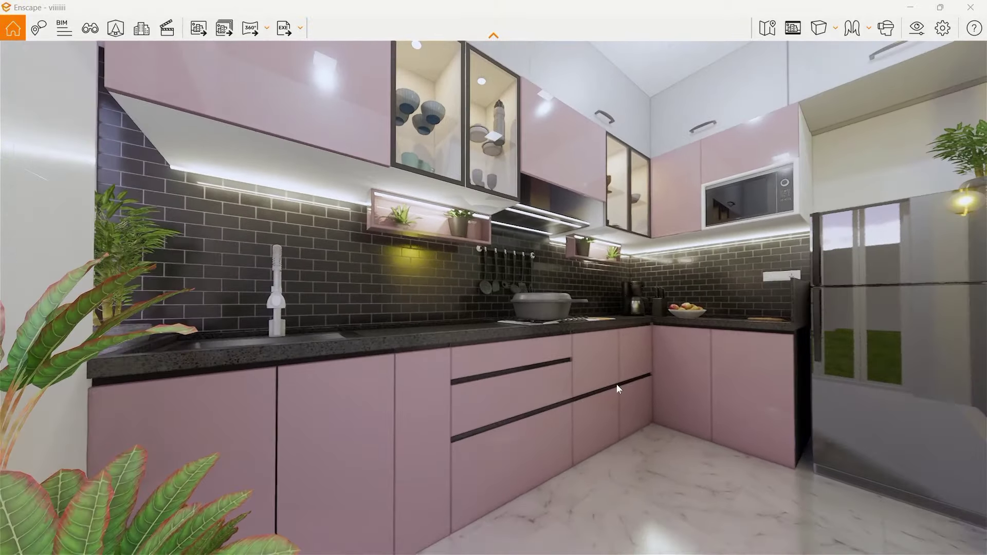
key("s")
key("w")
key("e")
left_click_drag(612, 339, 607, 378)
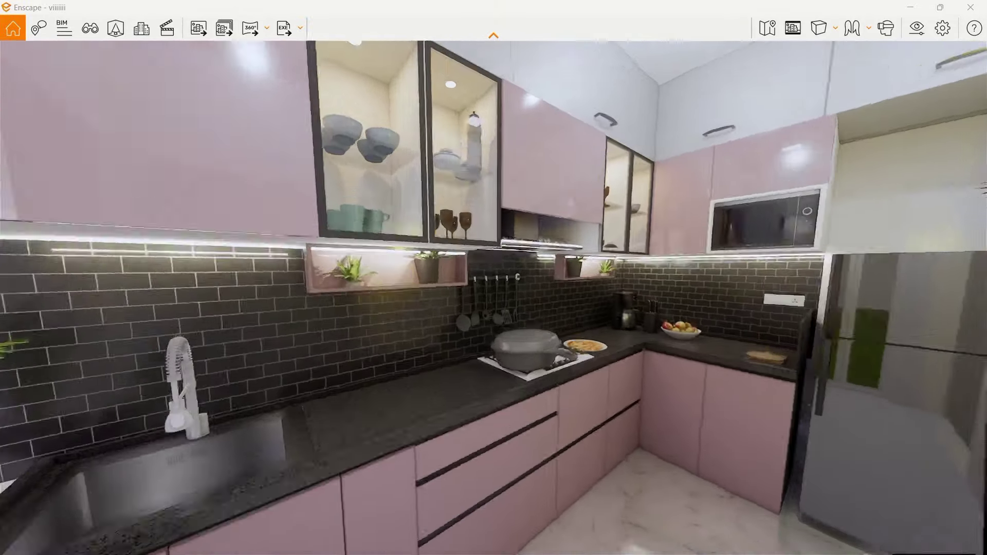
key("e")
mouse_move(612, 308)
left_mouse_down()
mouse_move(612, 341)
mouse_move(615, 309)
left_mouse_up()
key("q")
key("s")
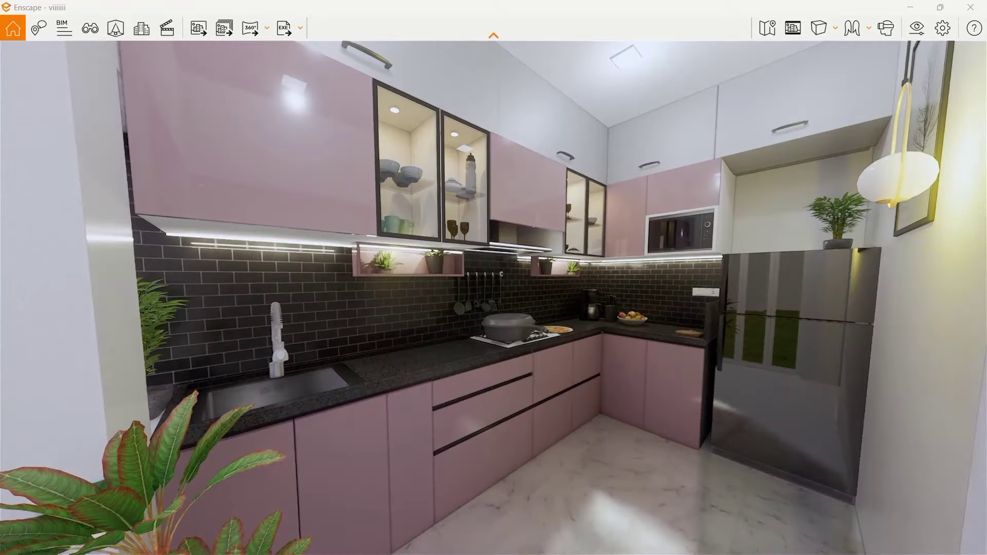
key("q")
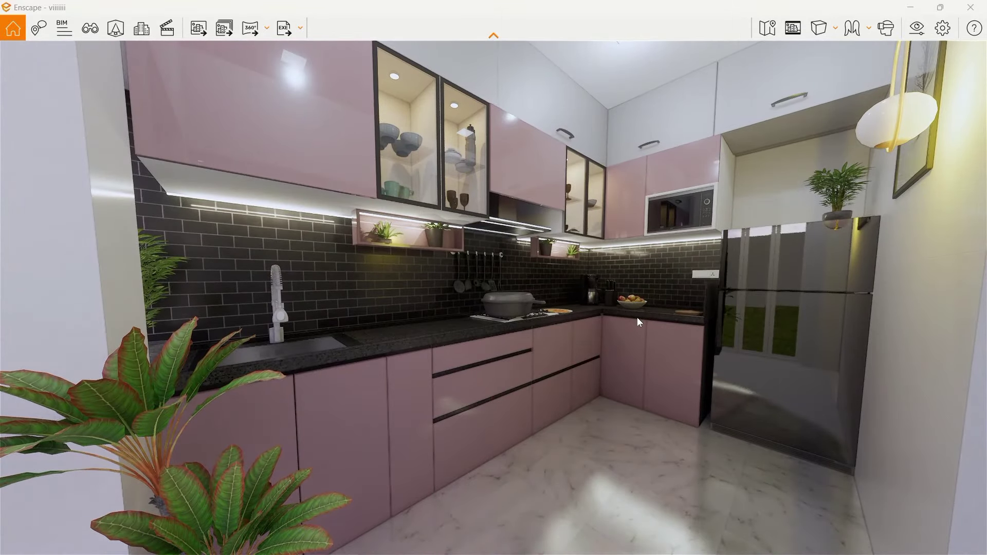
Survey the L-shaped kitchen from beside the potted plant, then move in towards the hob, microwave corner and refrigerator
right_click_drag(637, 317, 639, 401)
key("w")
key("d")
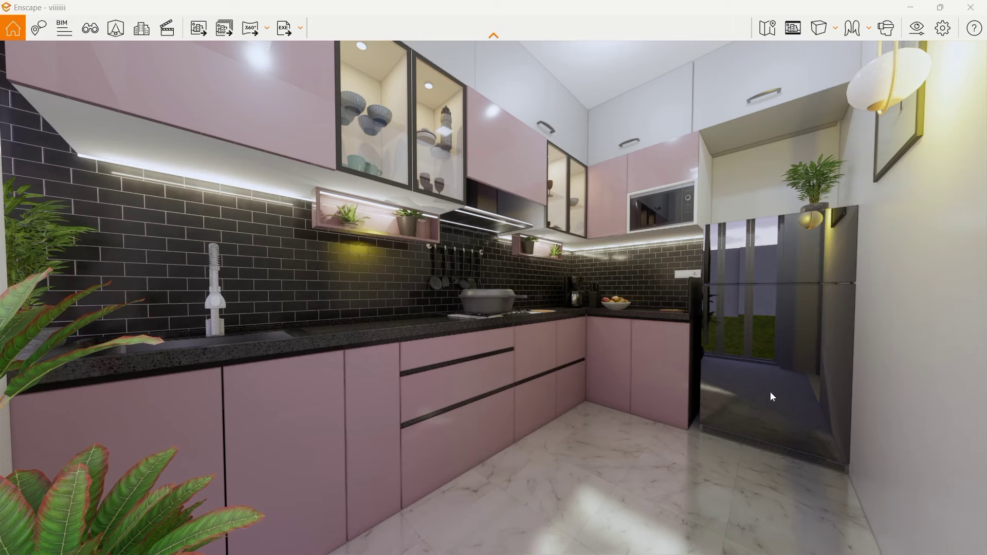
middle_click_drag(669, 303, 652, 254)
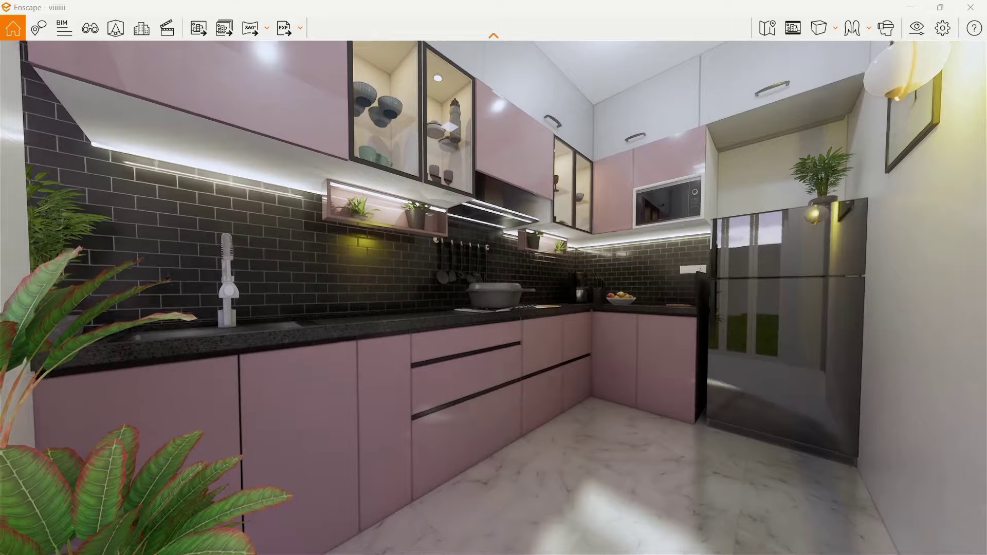
right_click_drag(652, 254, 696, 295)
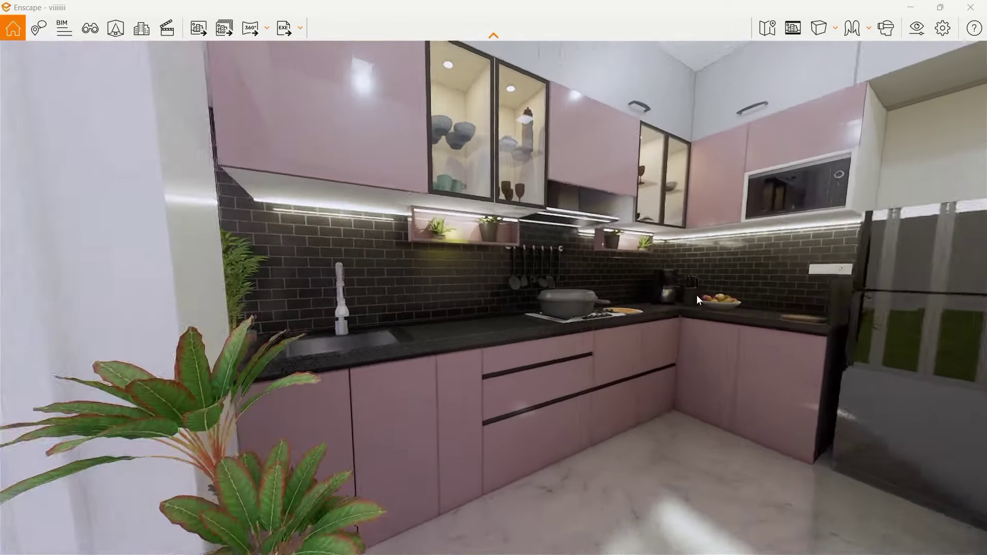
key("w")
left_click_drag(697, 295, 773, 304)
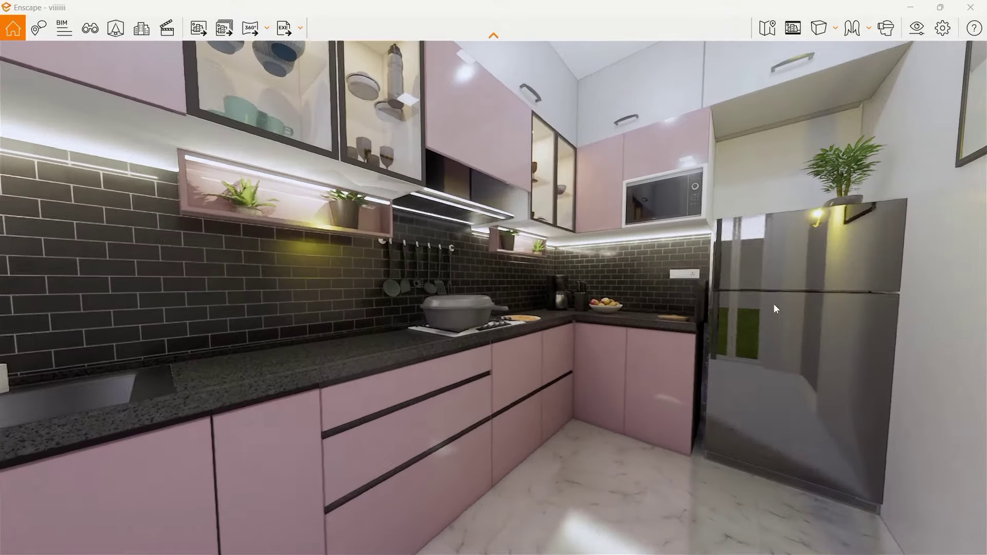